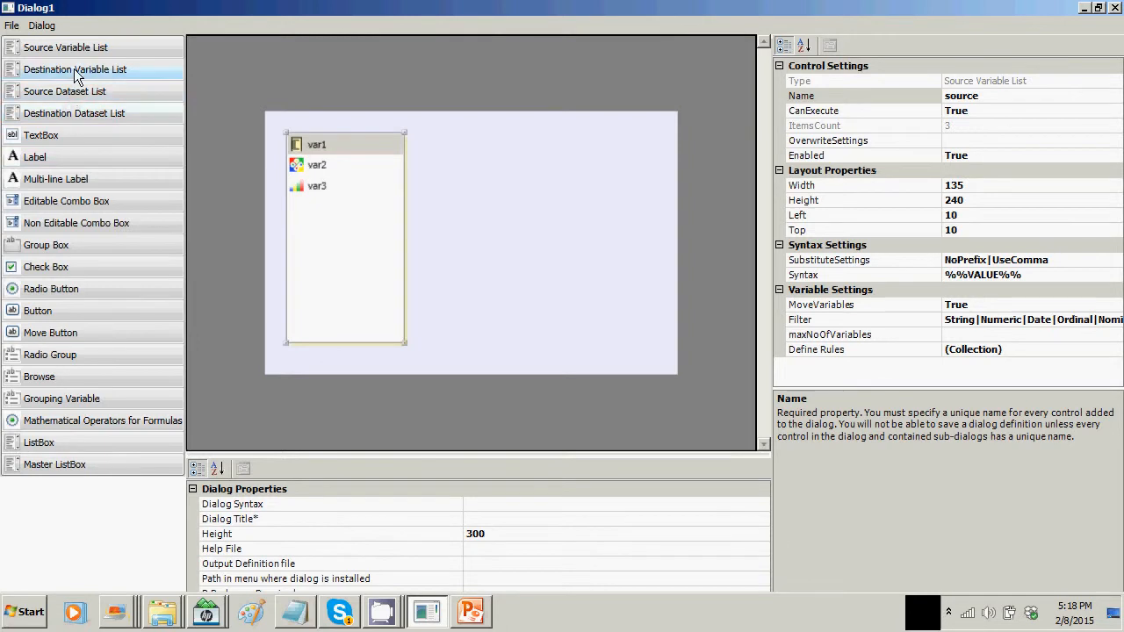
Add a destination variable list beside the source list, resize it to about 154 by 28, and name it destination1.
drag(75, 70, 563, 174)
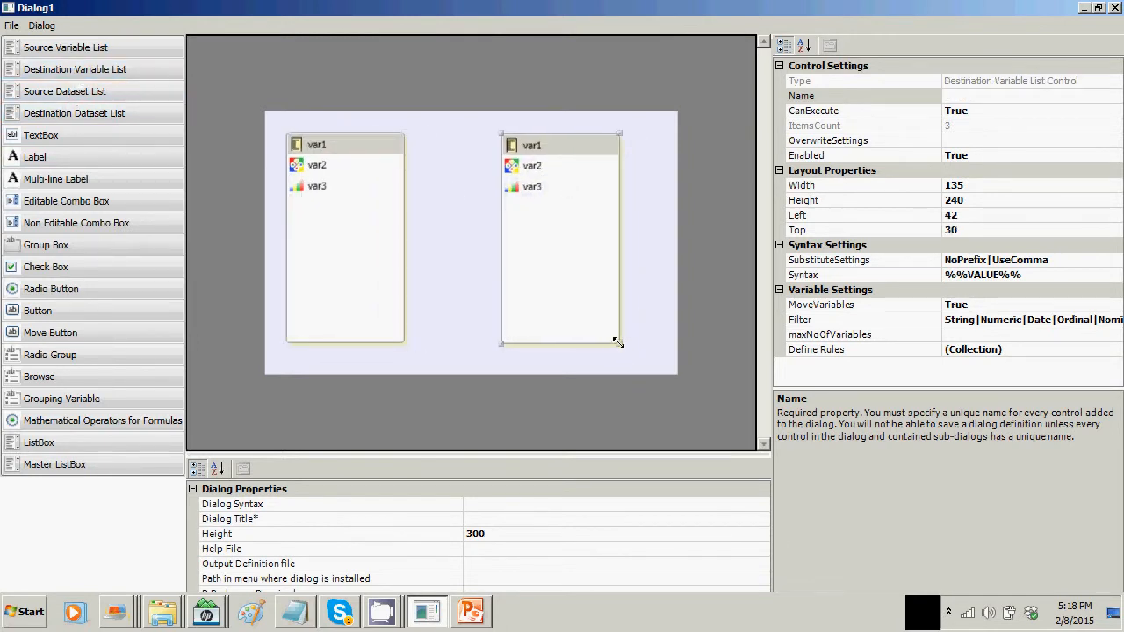
drag(618, 343, 636, 156)
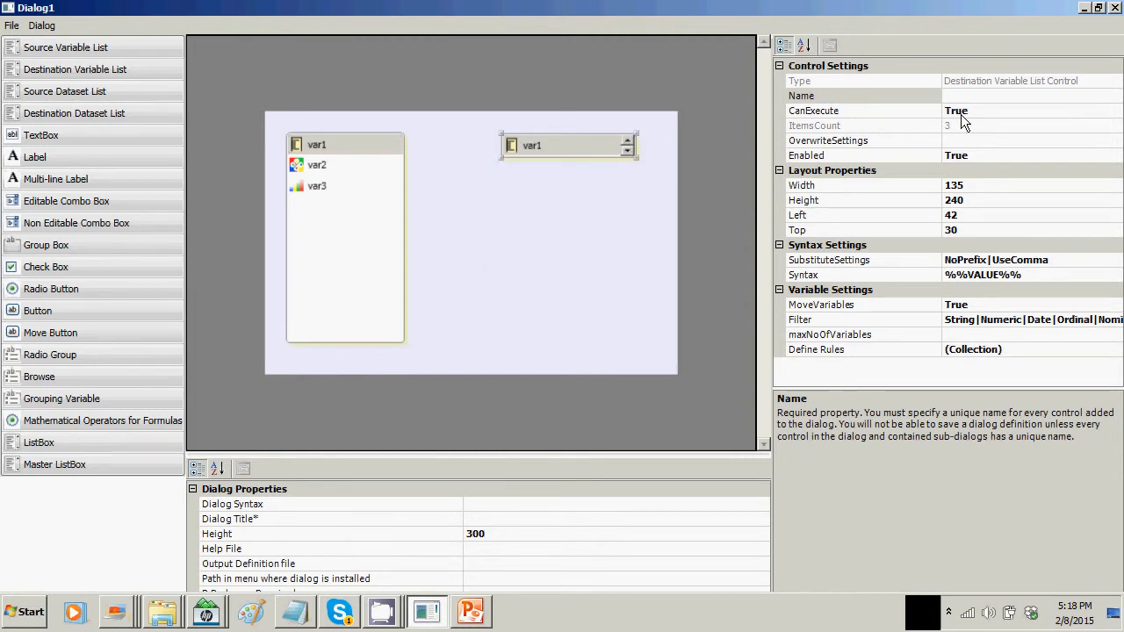
click(986, 95)
text(dest)
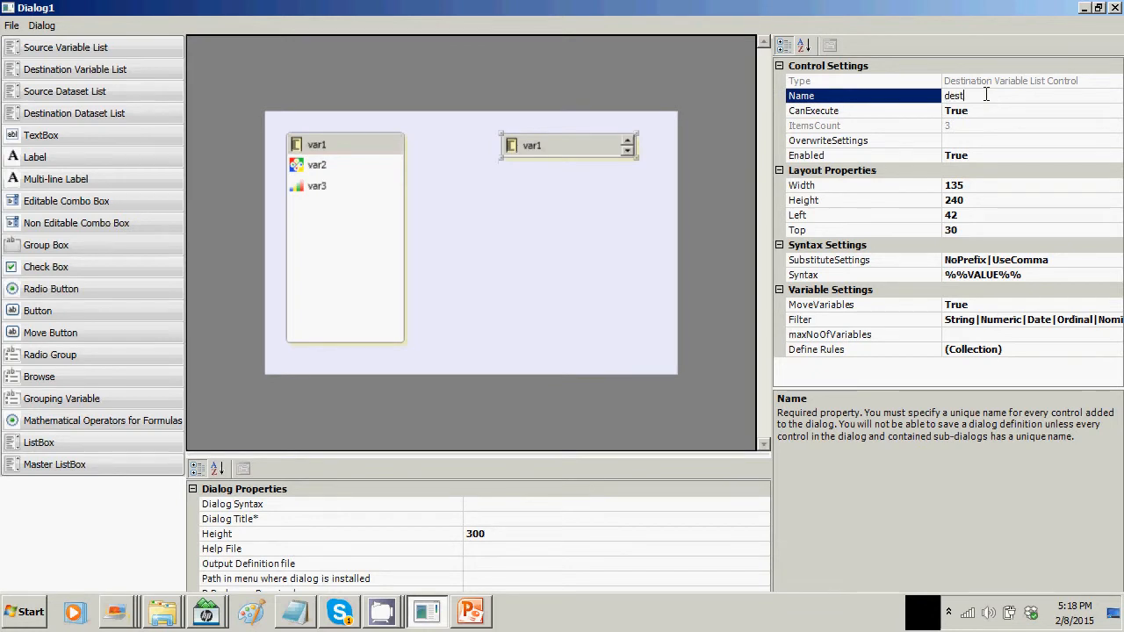
text(ination1)
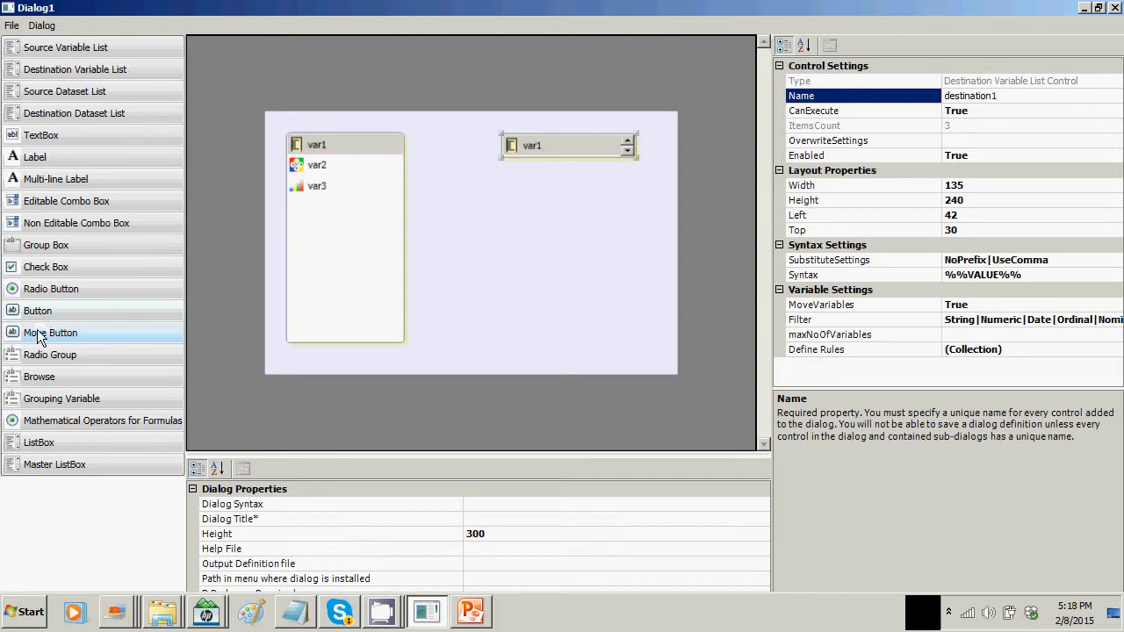
Add a move button between the source and destination lists and name it move.
drag(48, 333, 454, 162)
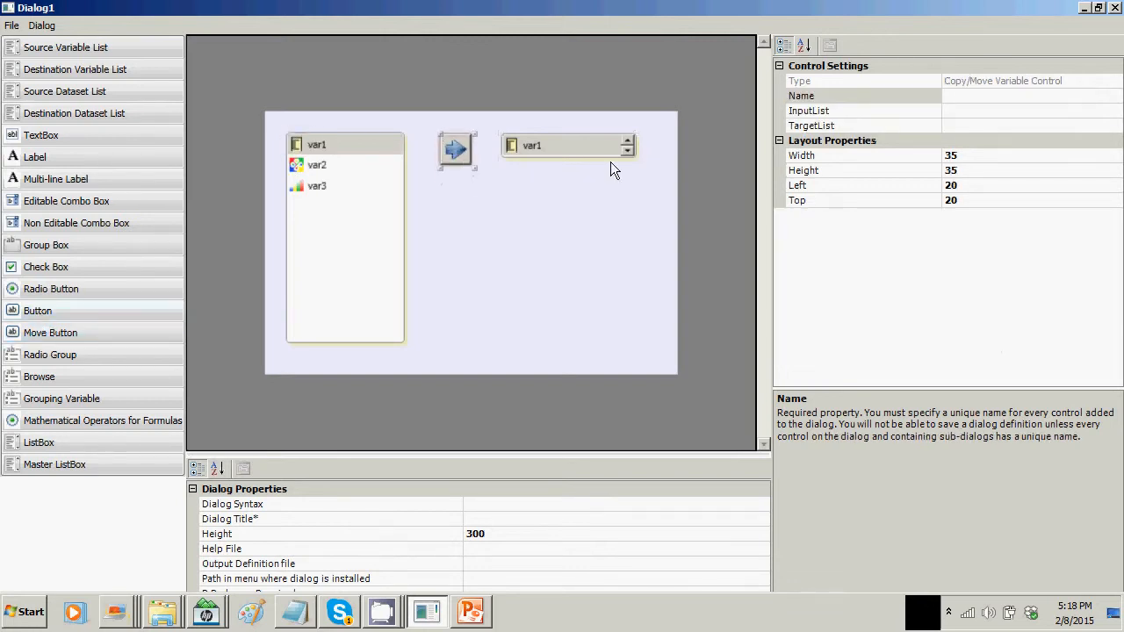
click(583, 148)
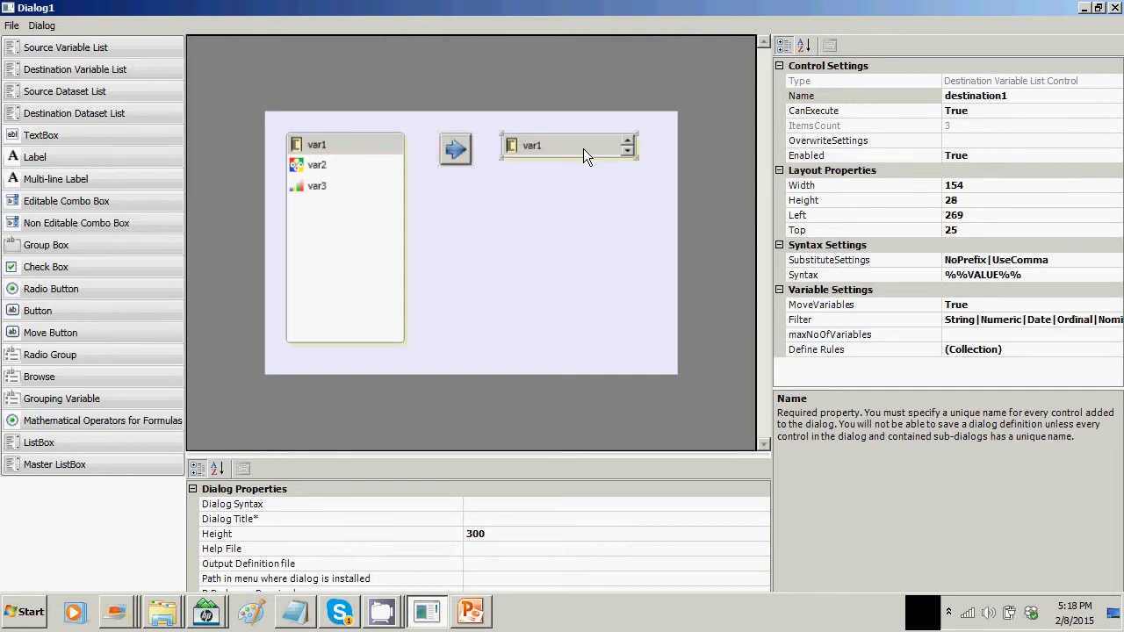
click(464, 149)
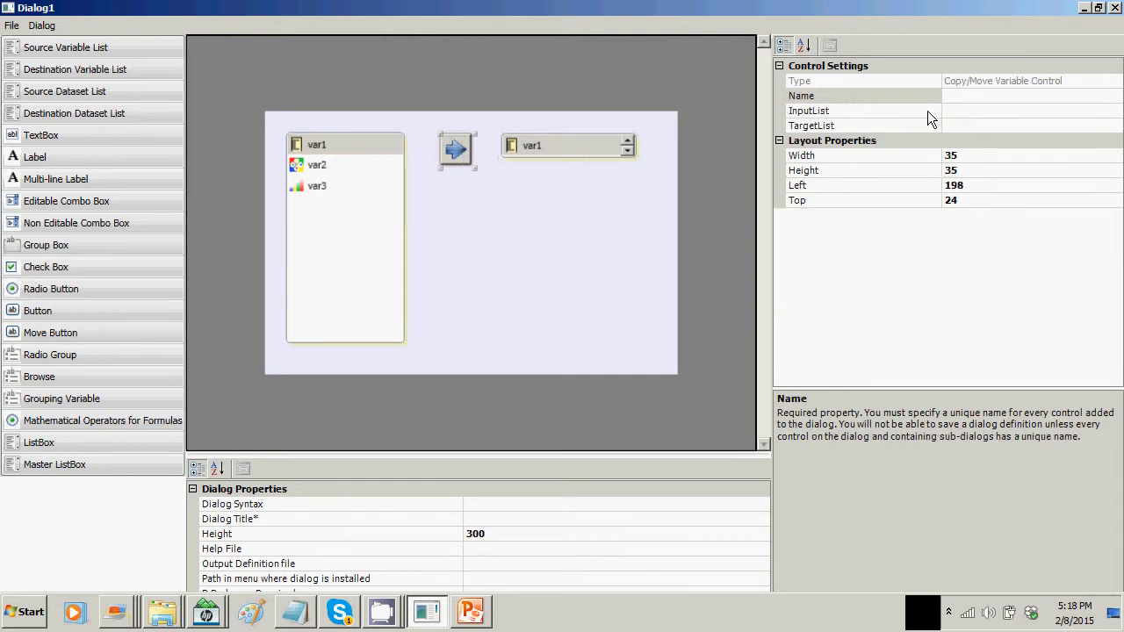
click(976, 96)
text(move)
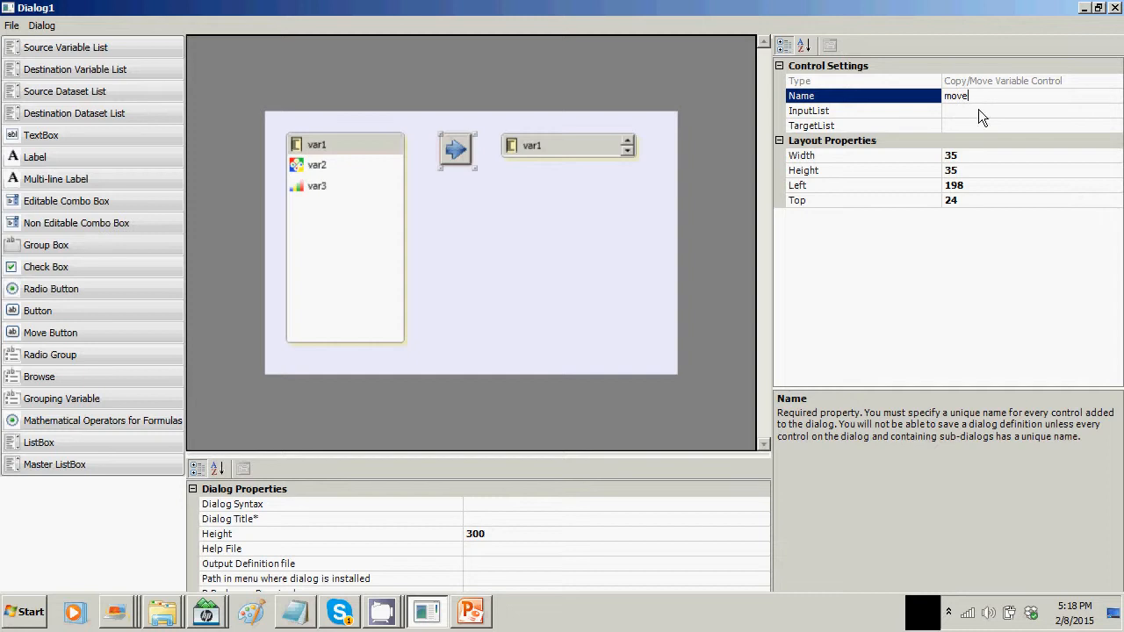
Set the move button's input list to source and its target list to destination1.
click(977, 110)
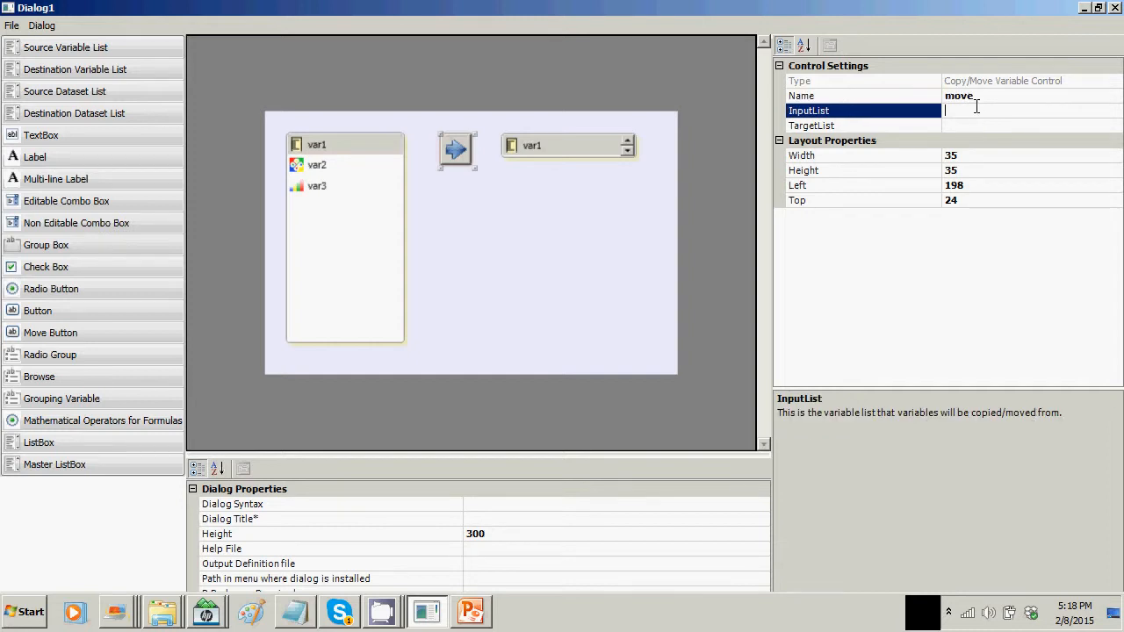
text(source)
click(576, 151)
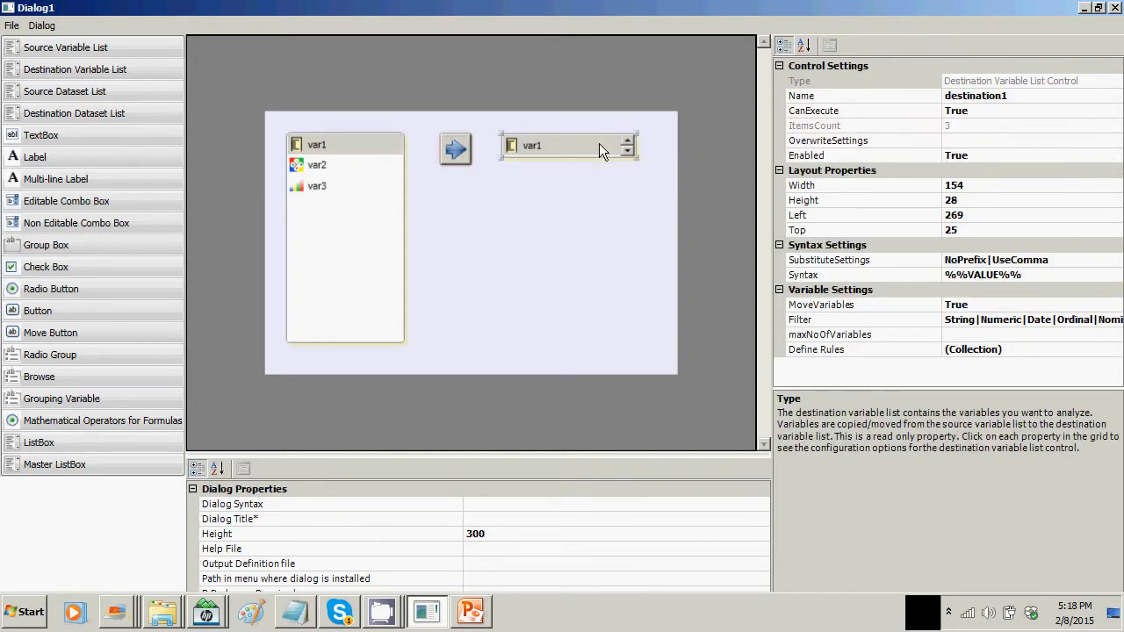
click(468, 151)
click(955, 127)
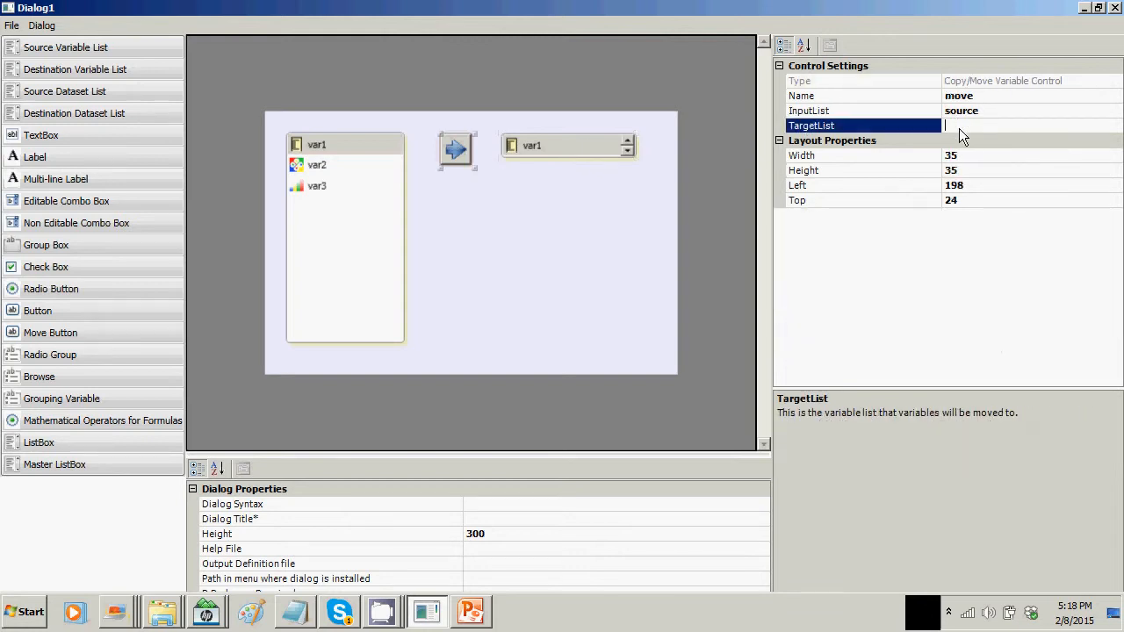
text(destination1)
click(548, 149)
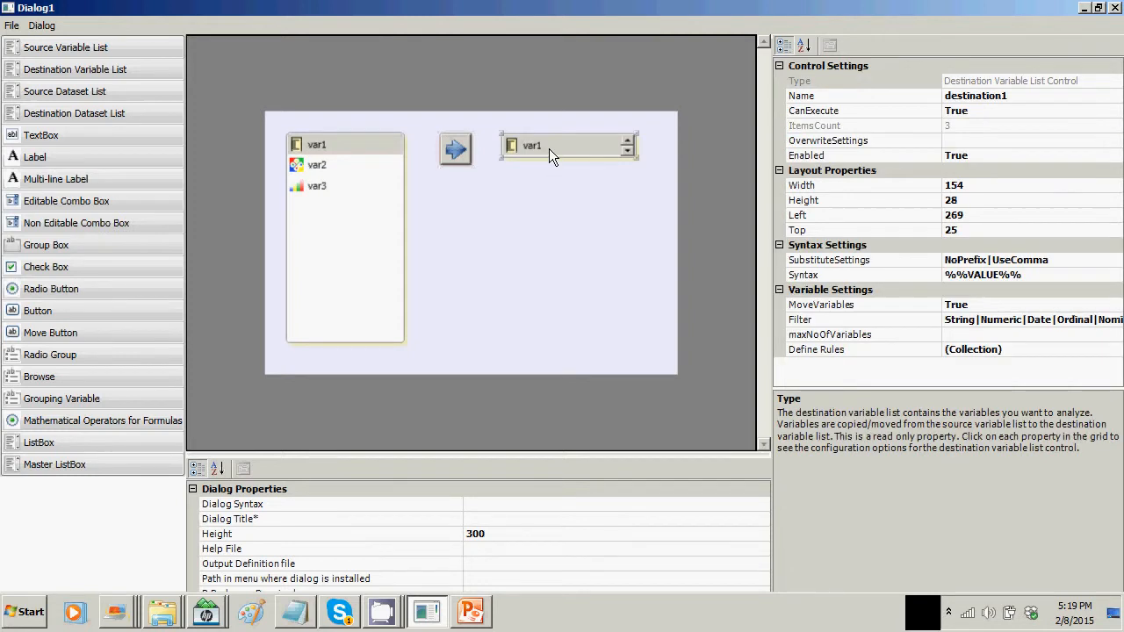
Switch to Notepad and copy the line barplot(table({{$destination}}),xlab="{{destination}}",ylab="Frequency").
click(531, 505)
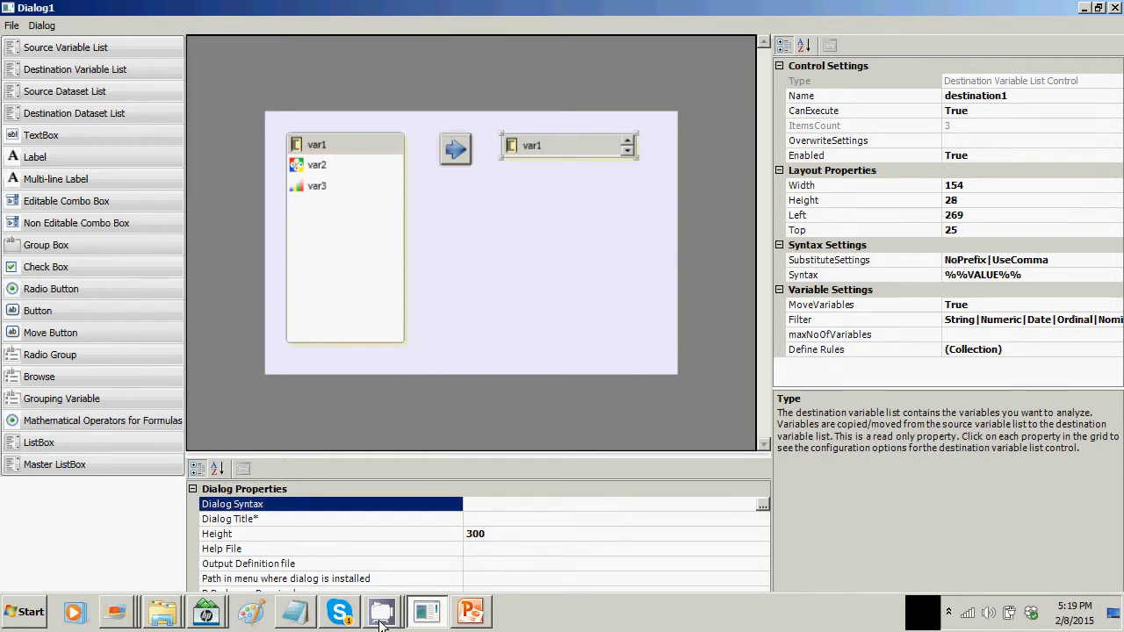
click(309, 618)
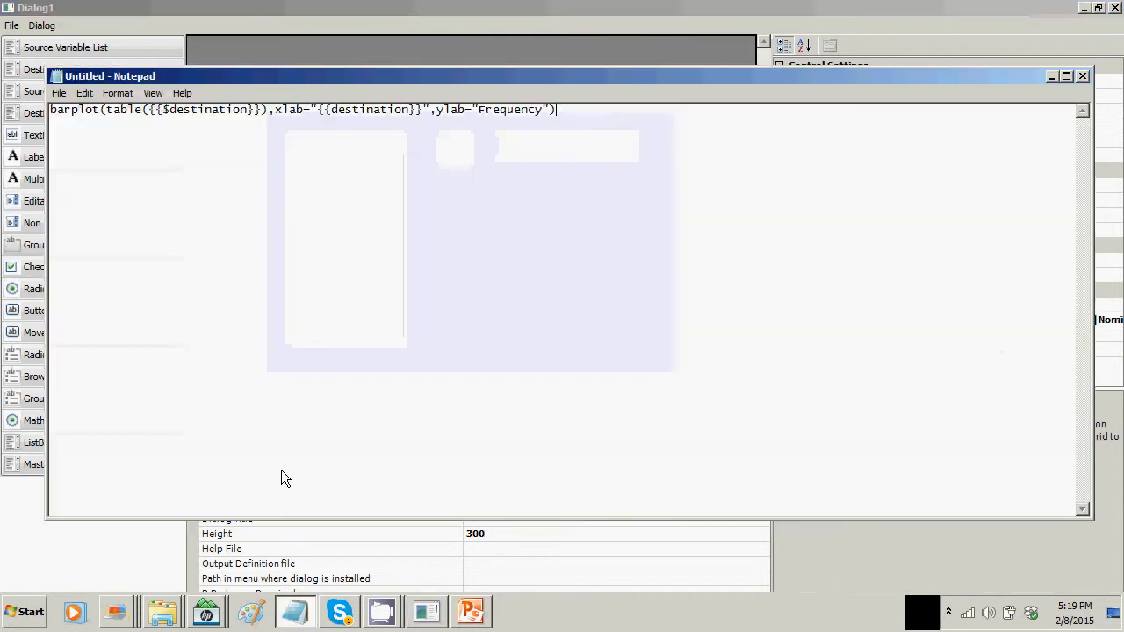
drag(603, 114, 46, 133)
click(86, 94)
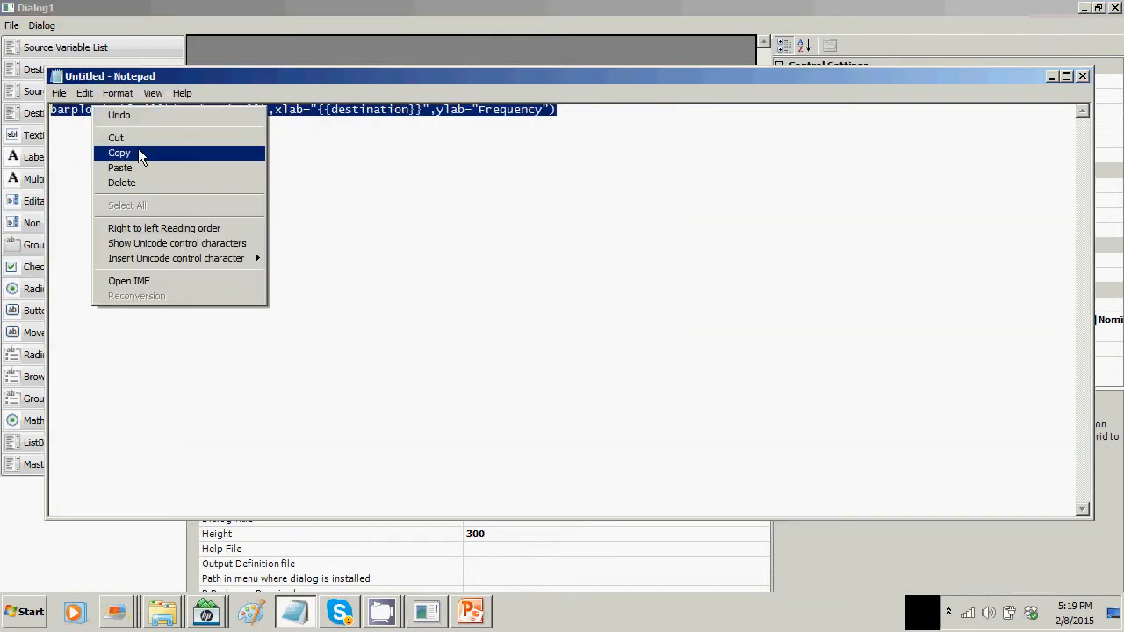
click(138, 148)
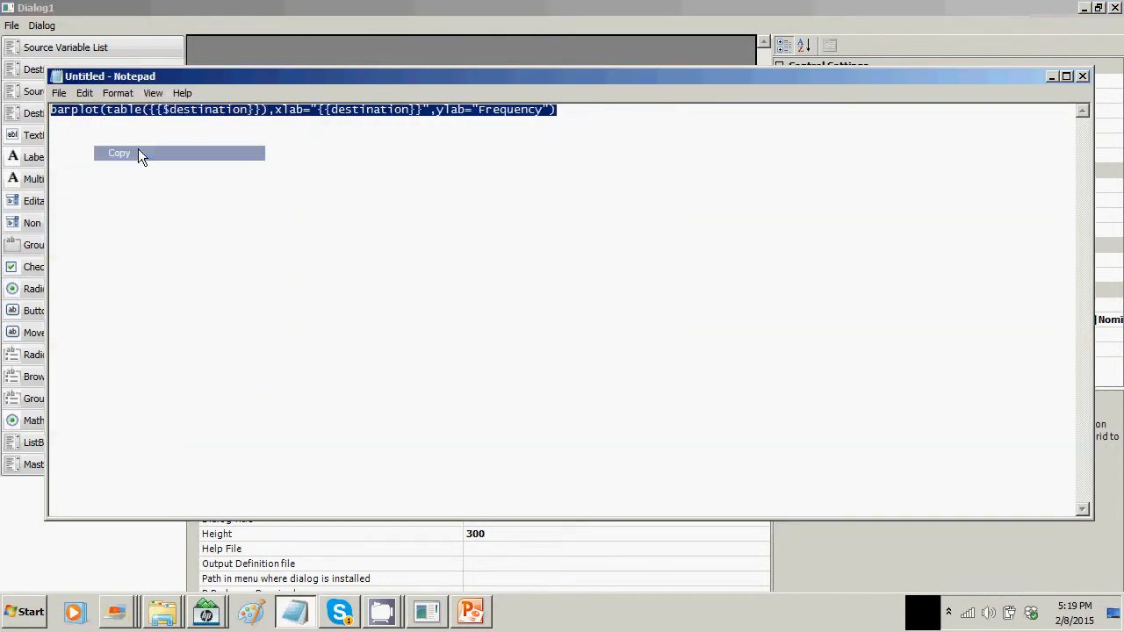
Return to the dialog editor, paste the copied barplot command as the dialog syntax, and accept it in the command syntax editor.
click(430, 617)
click(489, 506)
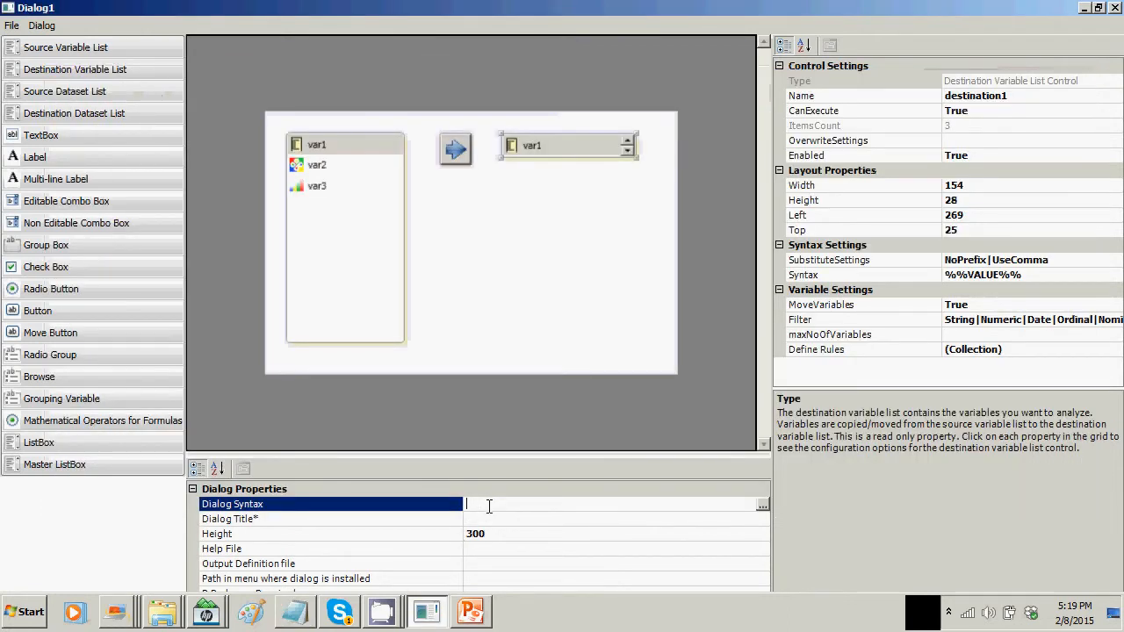
key(ctrl+v)
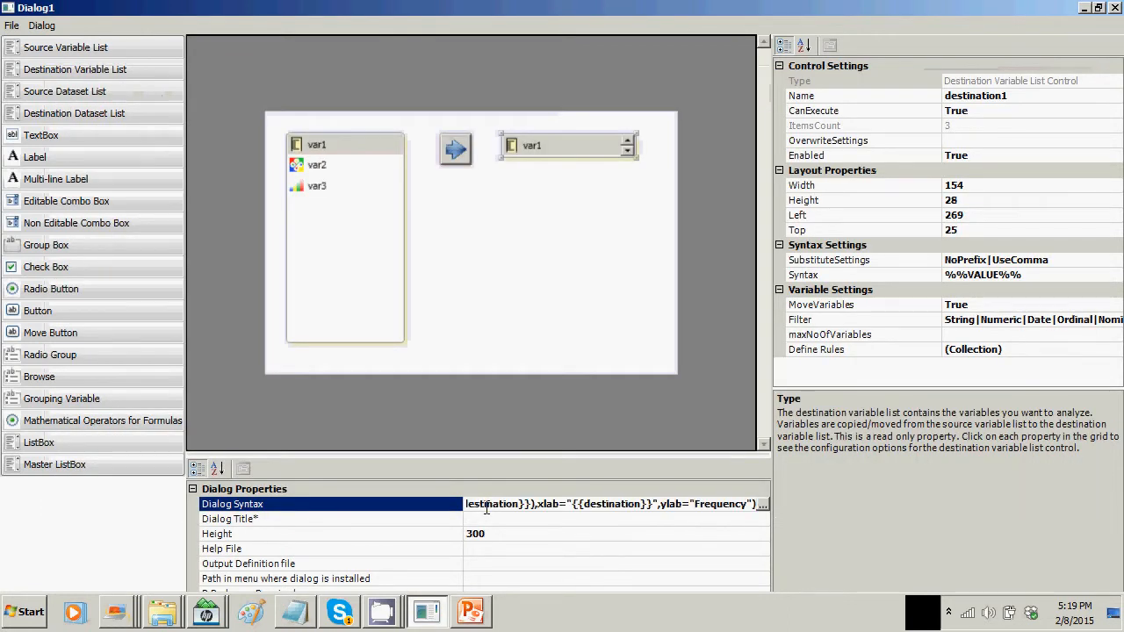
click(763, 504)
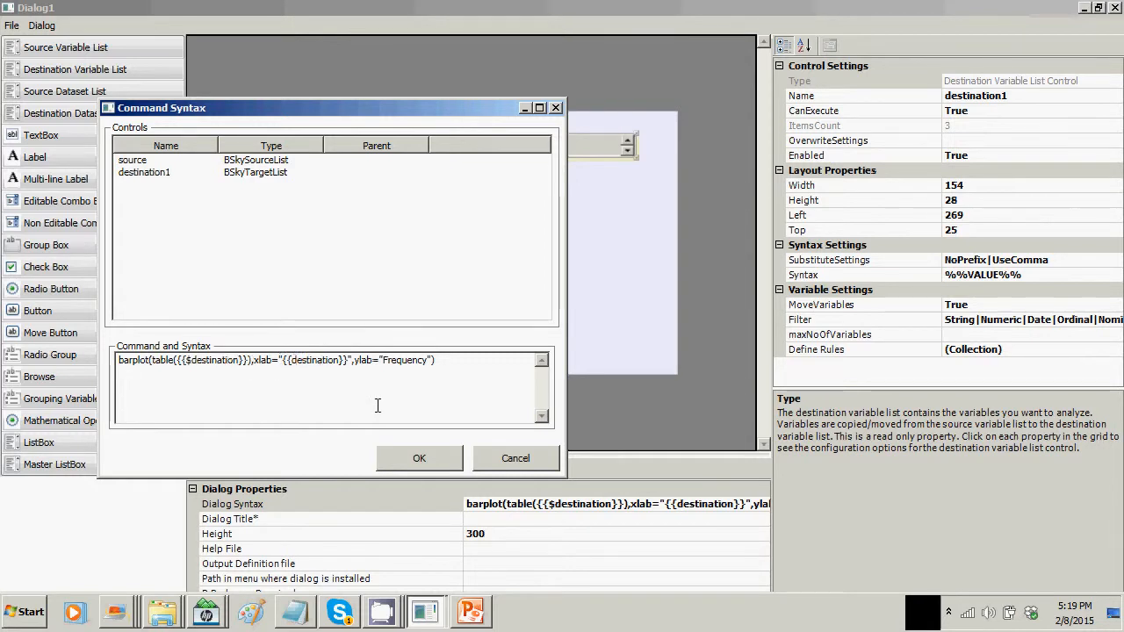
click(422, 459)
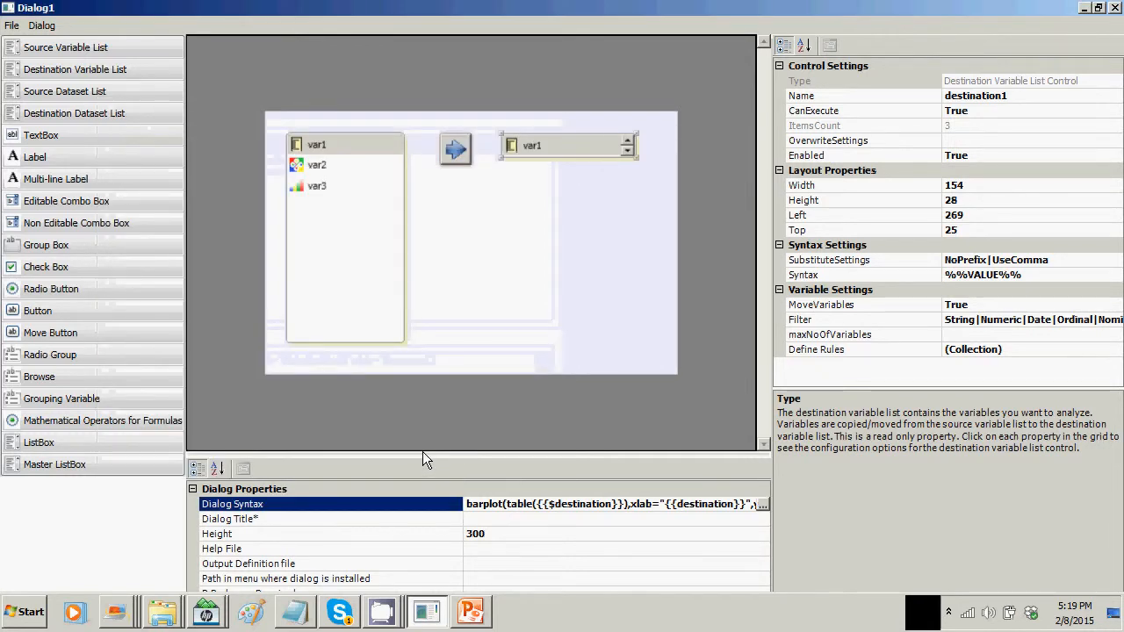
Try to save the dialog definition as a new file.
click(12, 25)
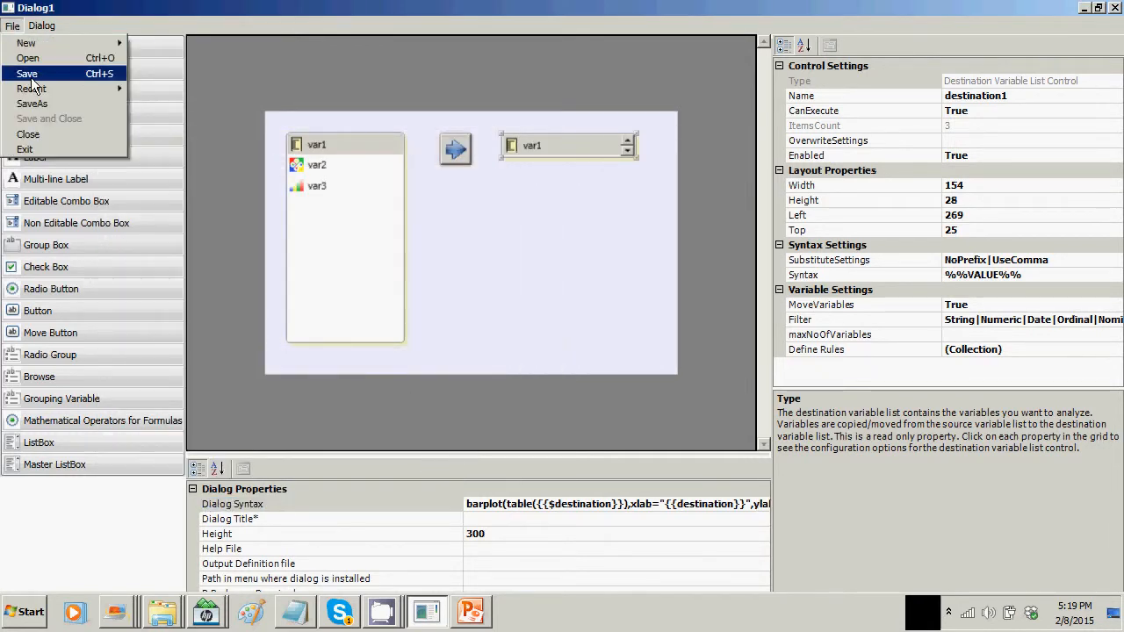
click(31, 103)
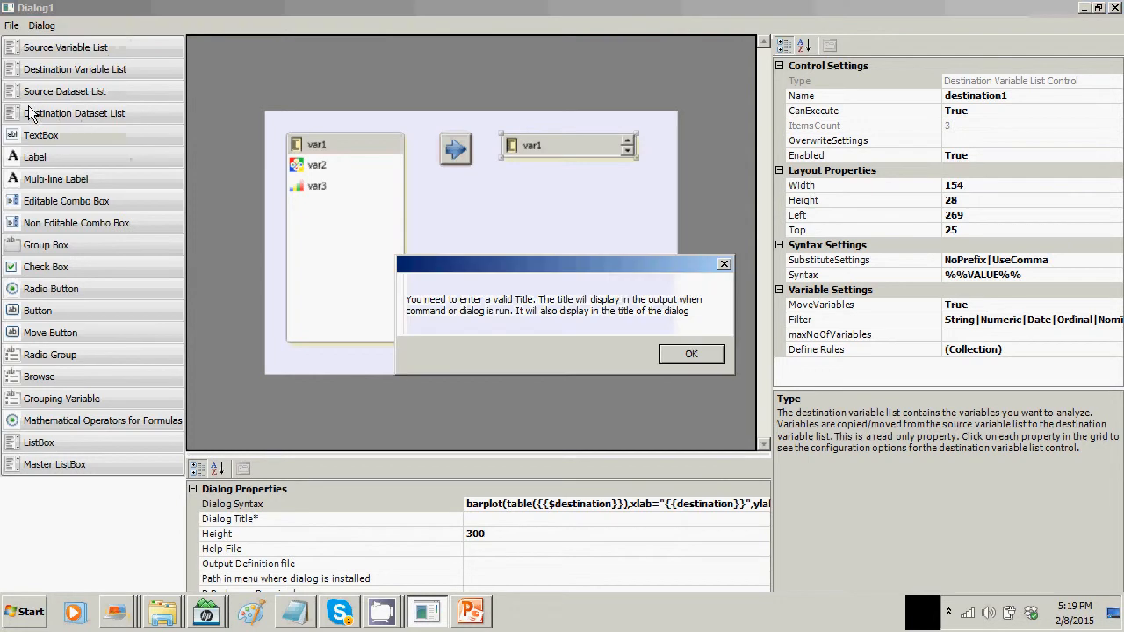
click(692, 356)
Set the dialog title to BarPlot.
click(497, 519)
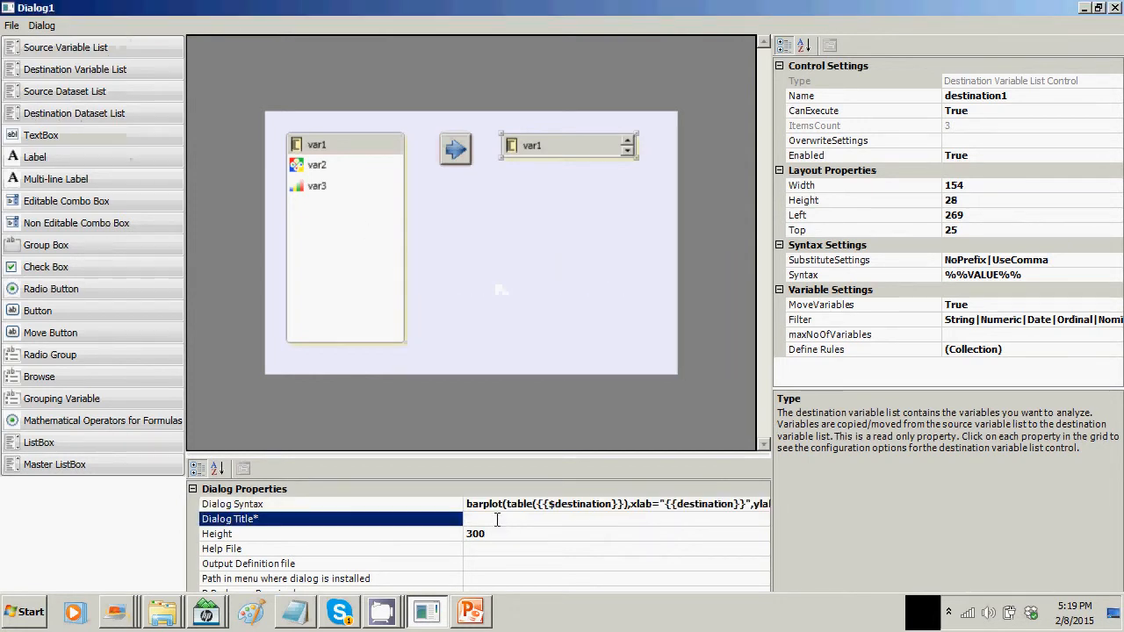
text(BarPlot)
click(506, 535)
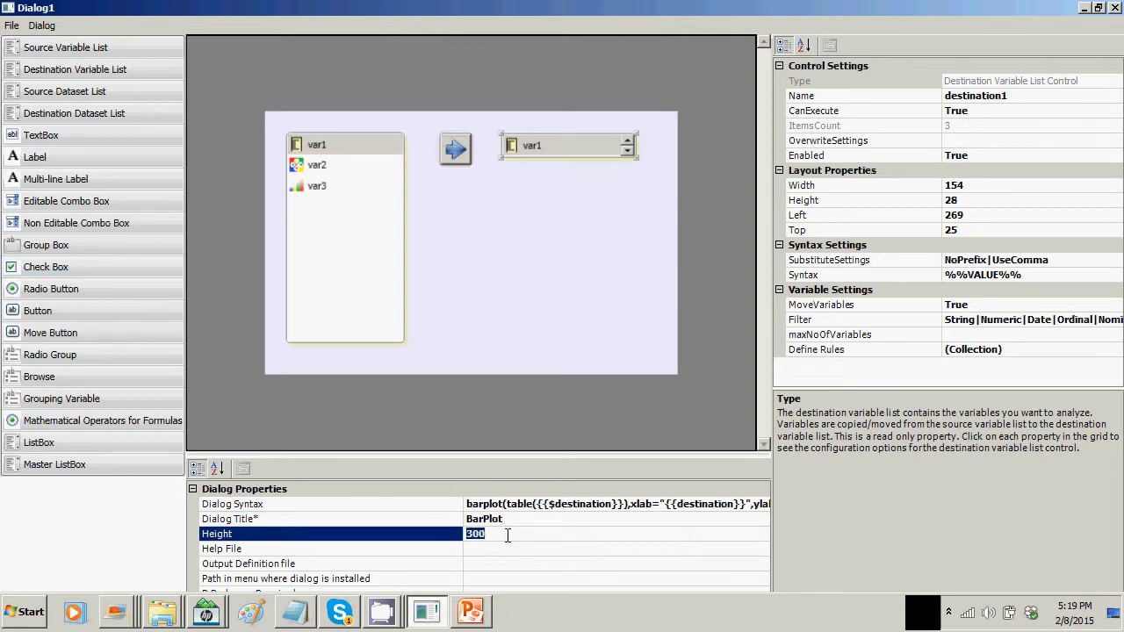
click(532, 524)
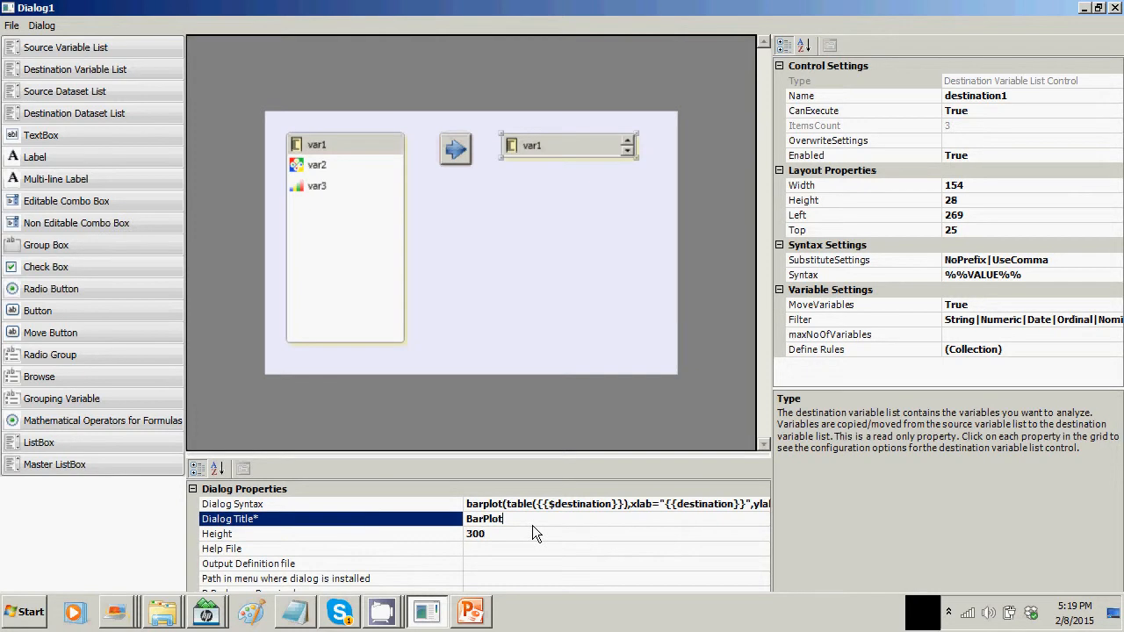
Start saving the dialog under a new name and browse to the Series 4 folder inside iCloud Drive, personal, demo.
click(11, 24)
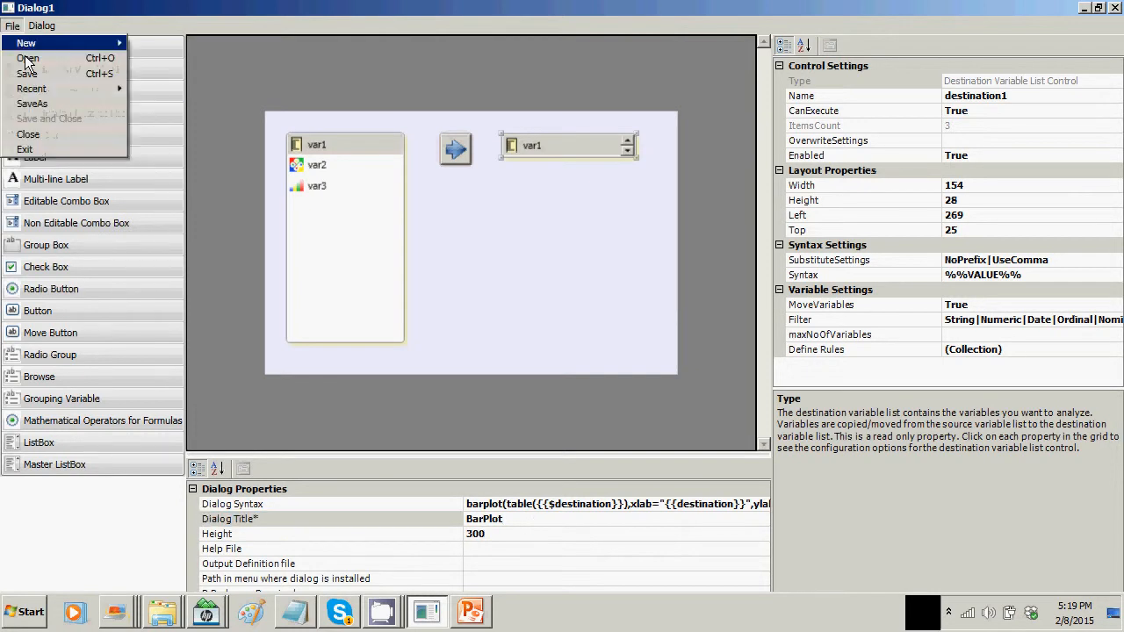
click(40, 104)
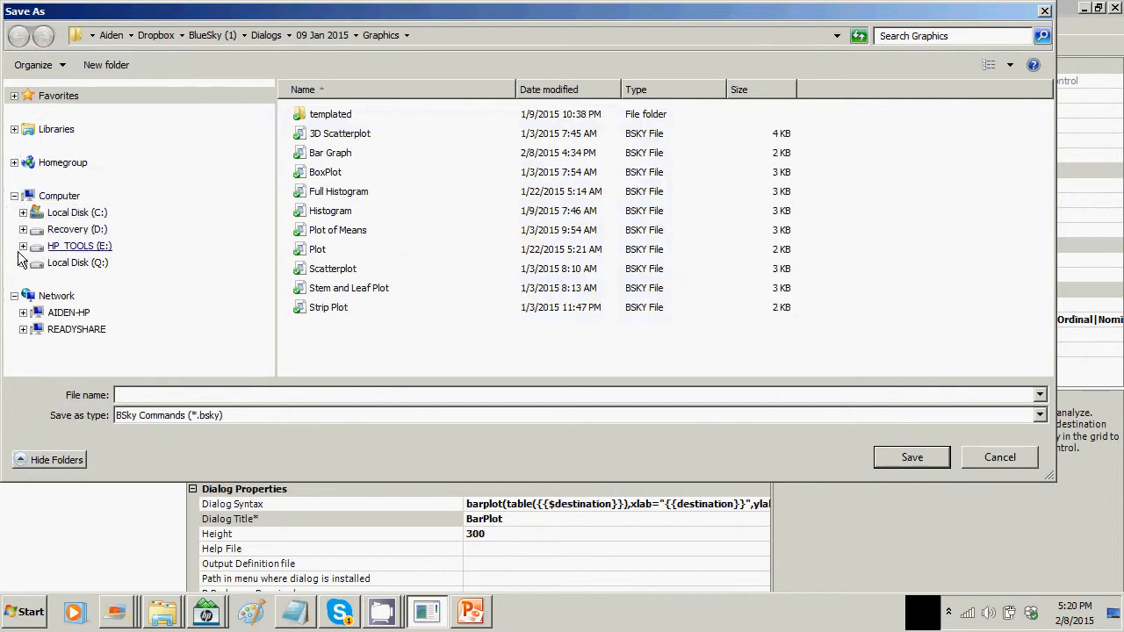
click(14, 129)
click(14, 95)
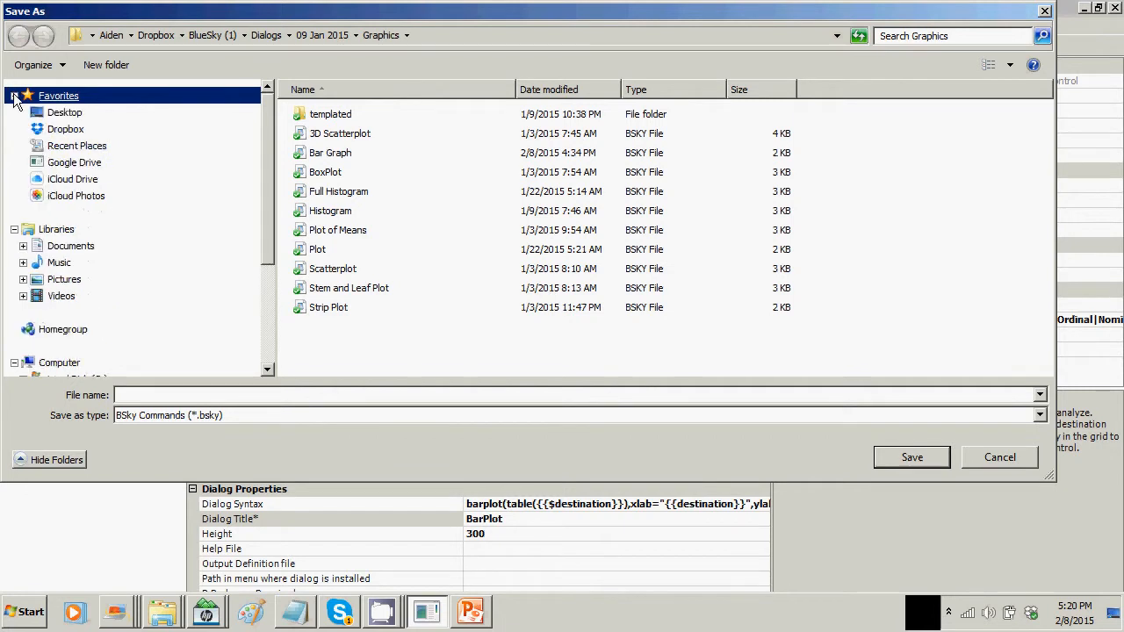
click(72, 179)
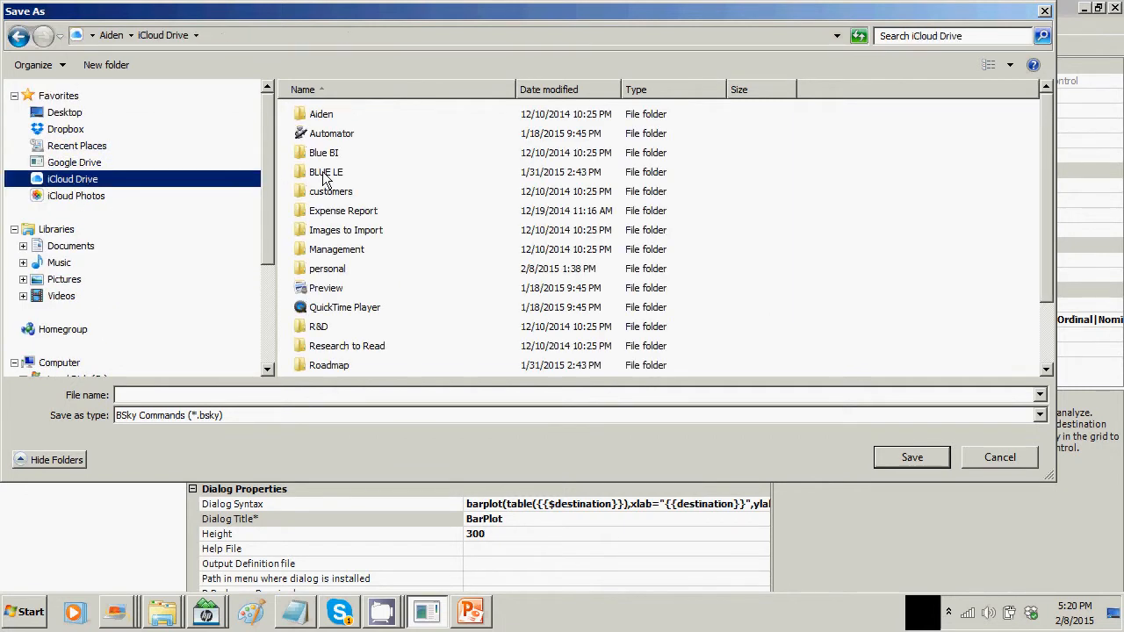
double_click(327, 269)
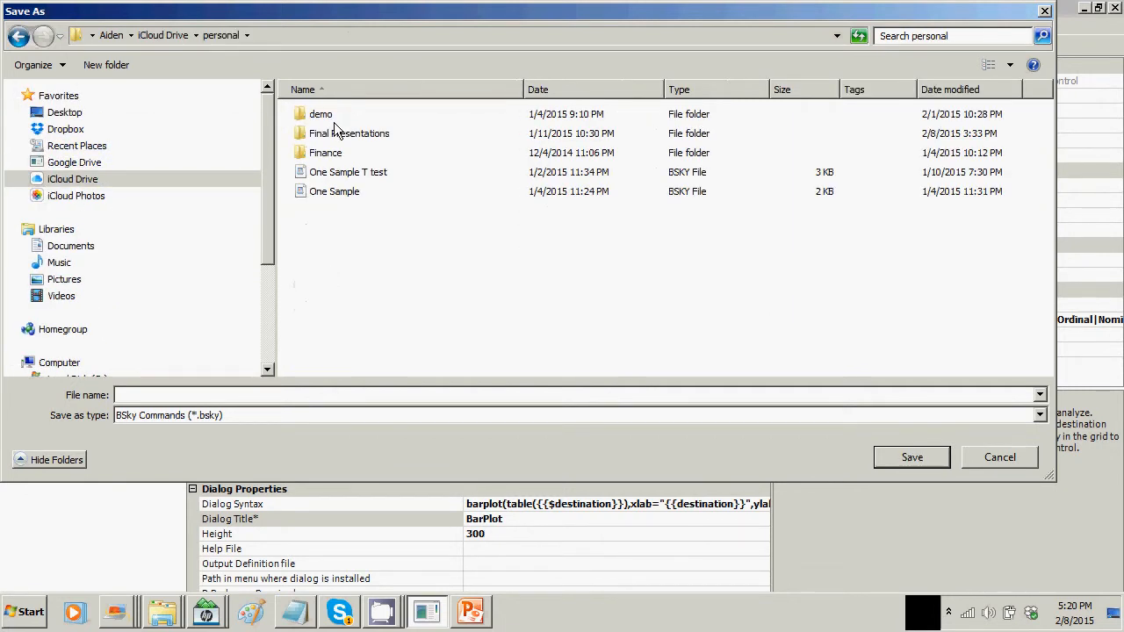
click(332, 116)
double_click(332, 116)
double_click(531, 149)
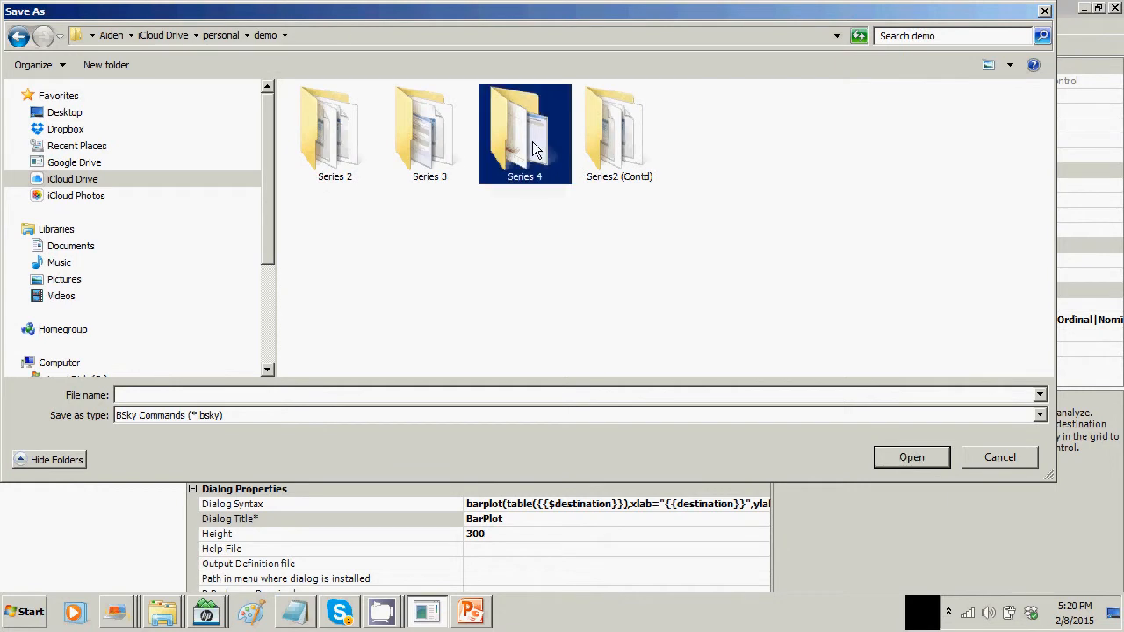
Save the dialog definition in the Series 4 folder as Barplot, as a BSky Commands file.
click(159, 398)
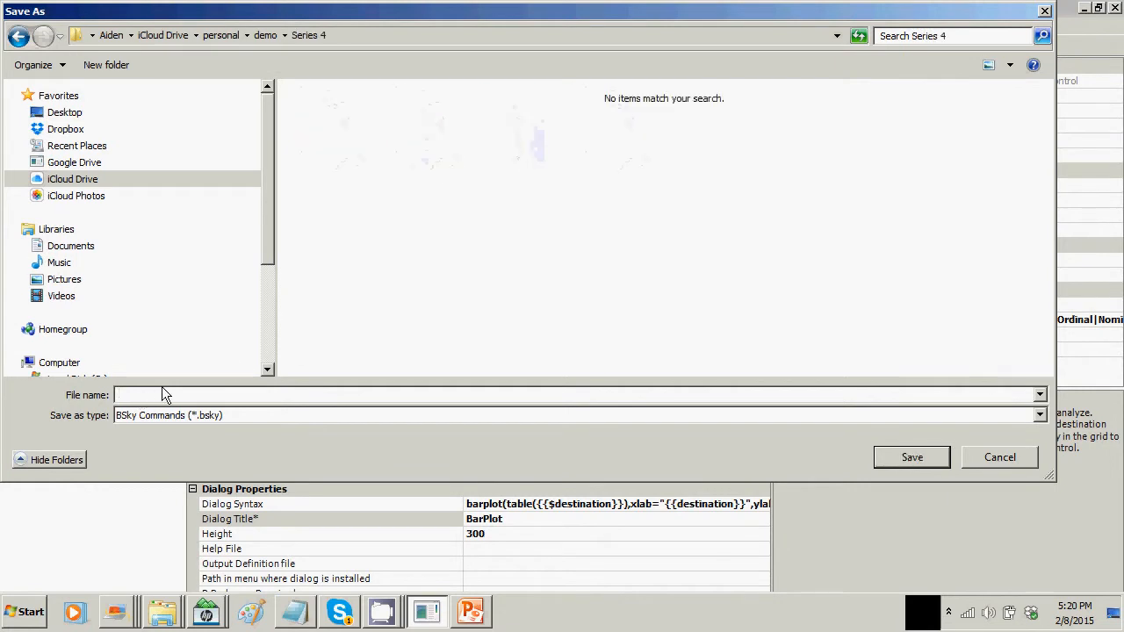
text(Ba)
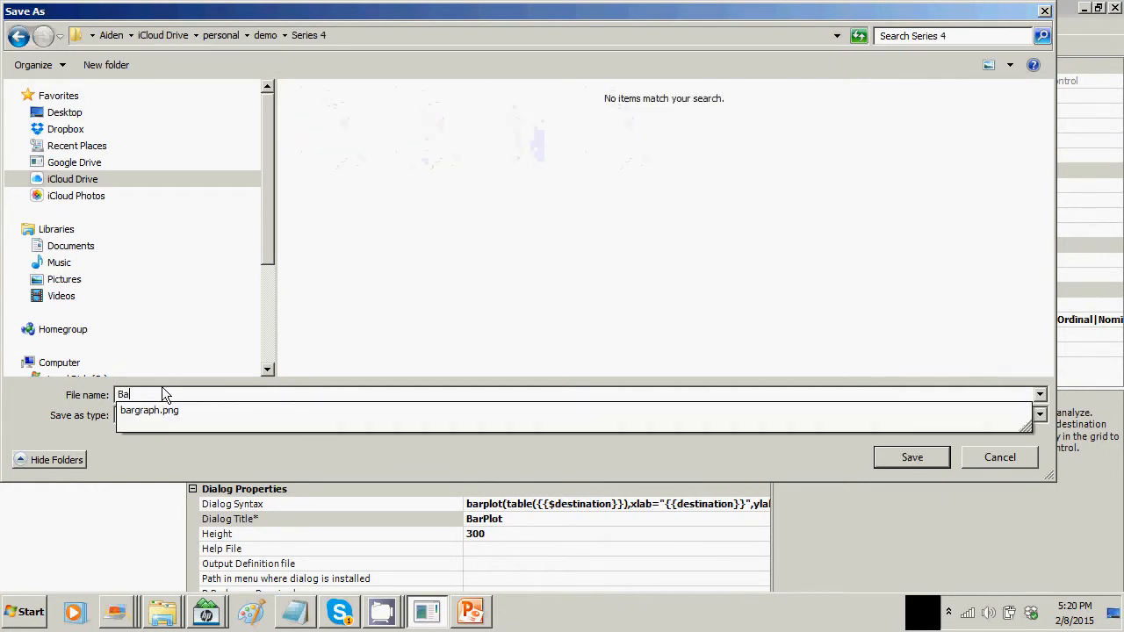
text(rplot)
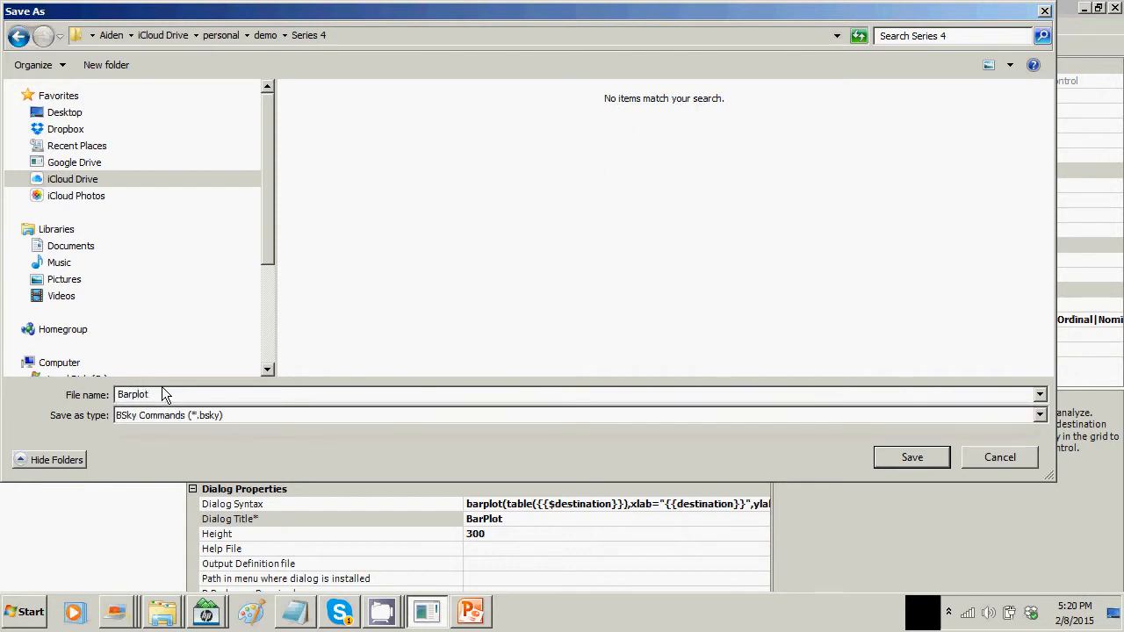
key(Return)
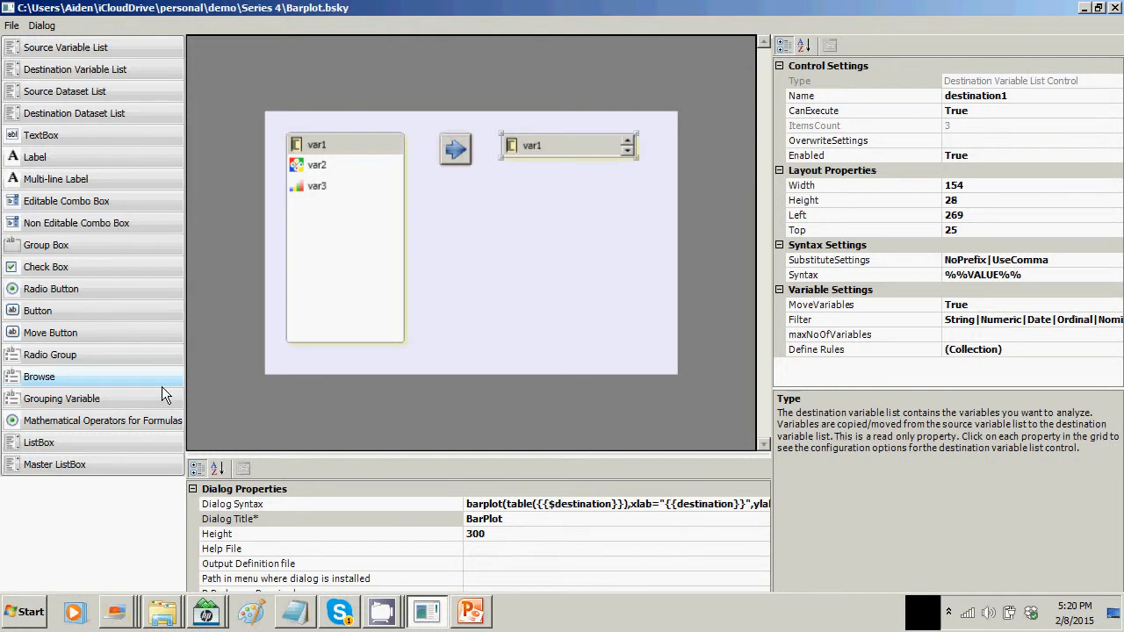
Switch to PowerPoint, review the Step 2 slide's annotations on the barplot dialog design and syntax, and return to the dialog designer.
key(alt+Tab)
key(alt+Tab)
key(alt+Tab)
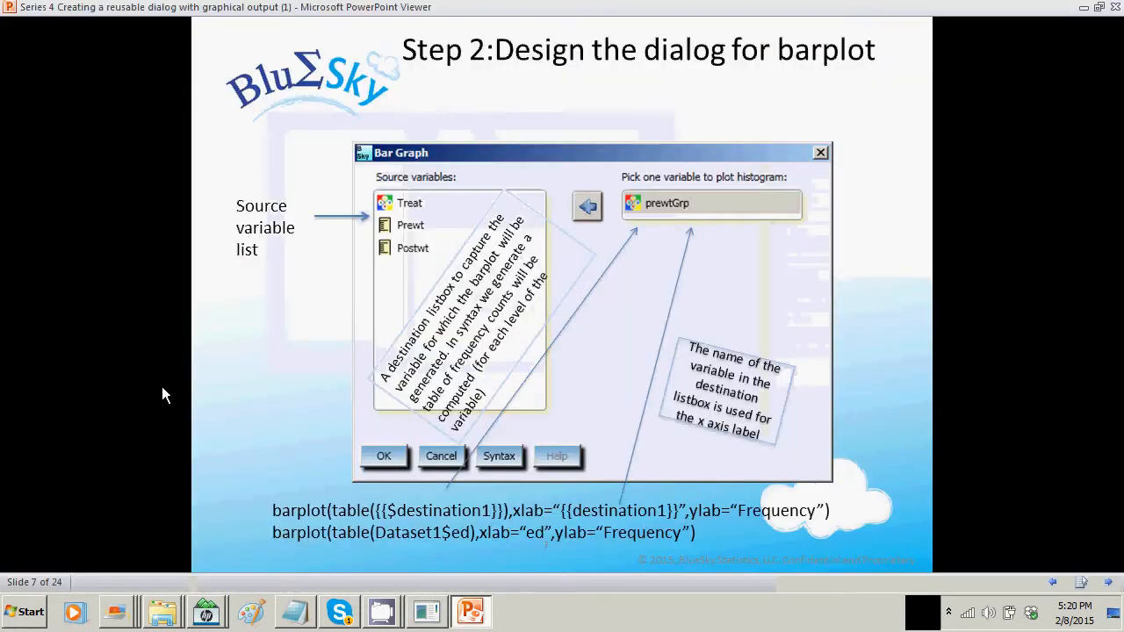
key(Left)
key(Left)
key(Left)
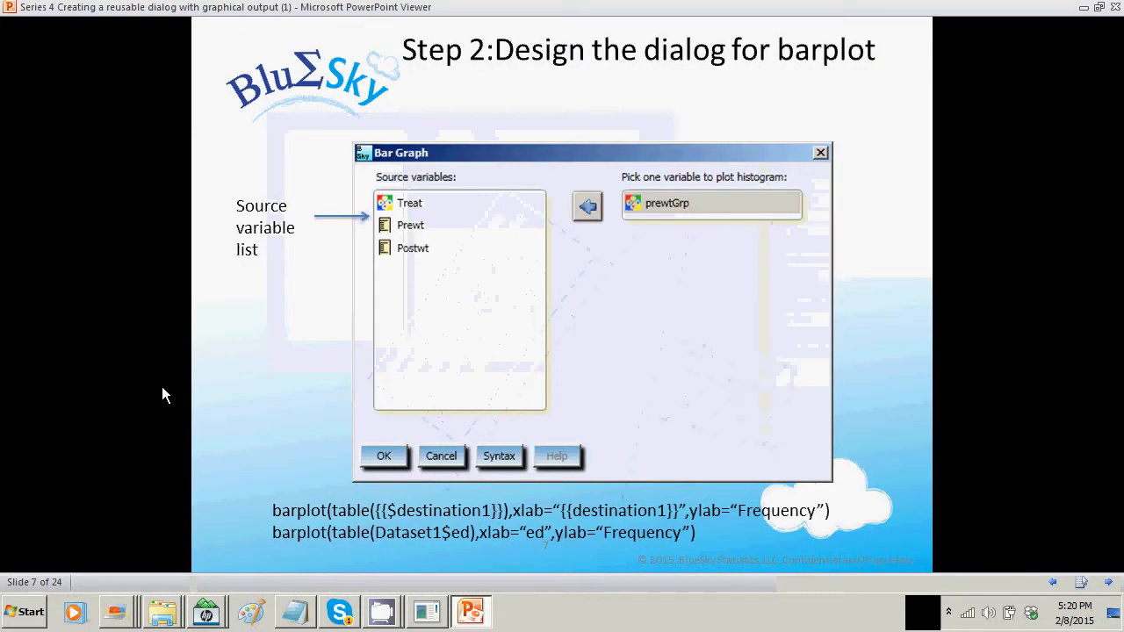
key(Right)
key(Right)
key(Right)
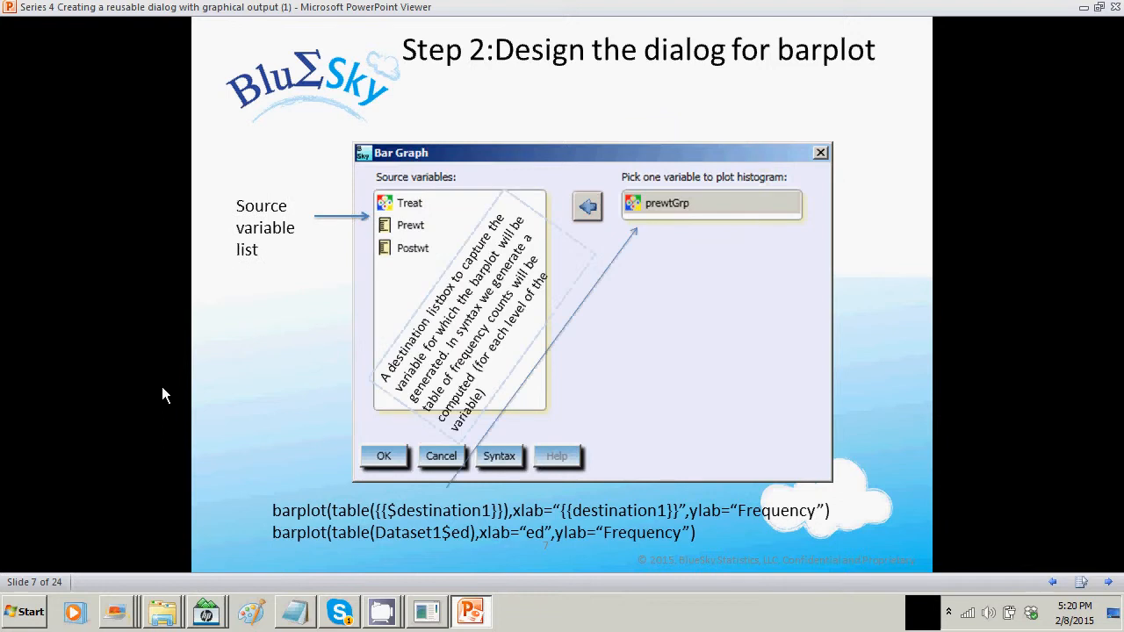
key(alt+Tab)
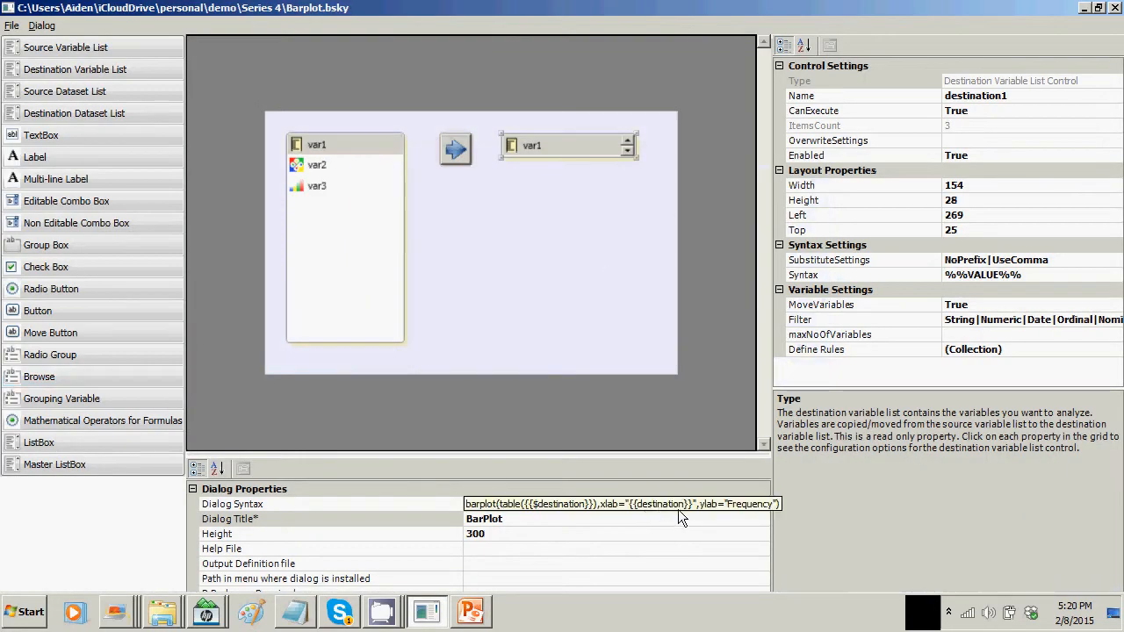
Replace the placeholder inside table() in the dialog syntax with the destination1 control, giving {{destination1}}.
click(678, 509)
click(762, 505)
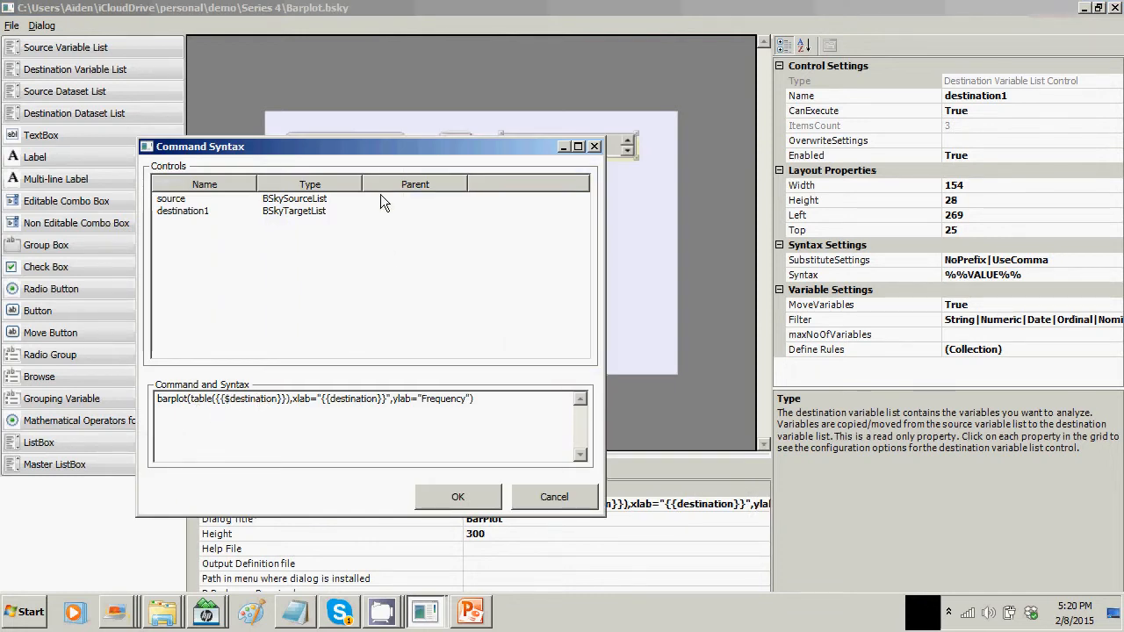
drag(391, 149, 699, 225)
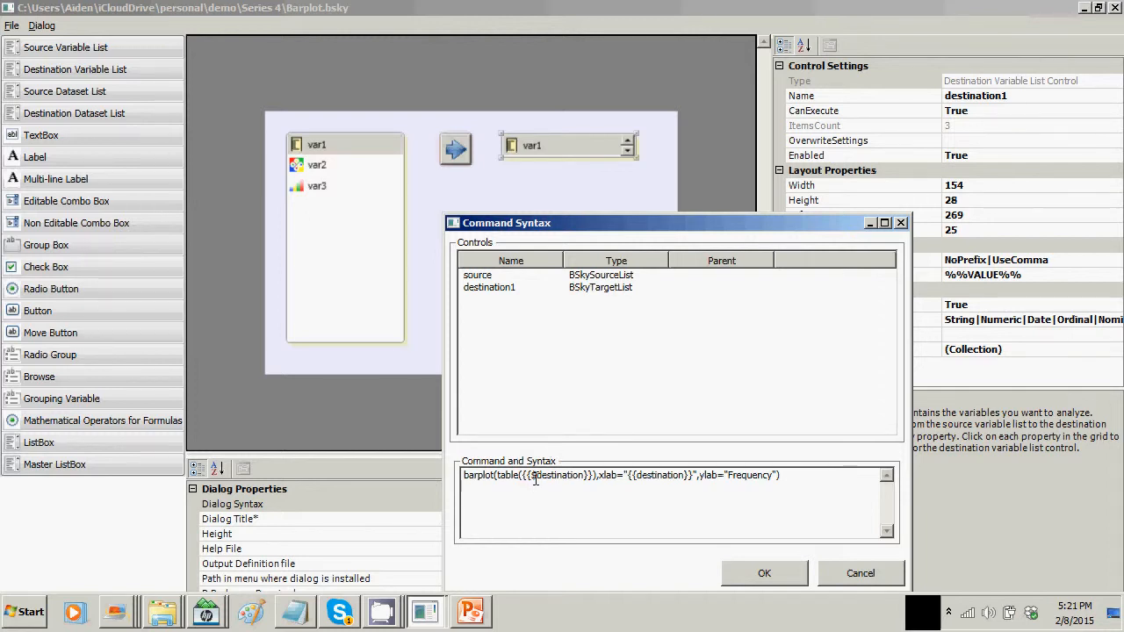
drag(531, 475, 584, 478)
click(527, 479)
drag(522, 477, 593, 481)
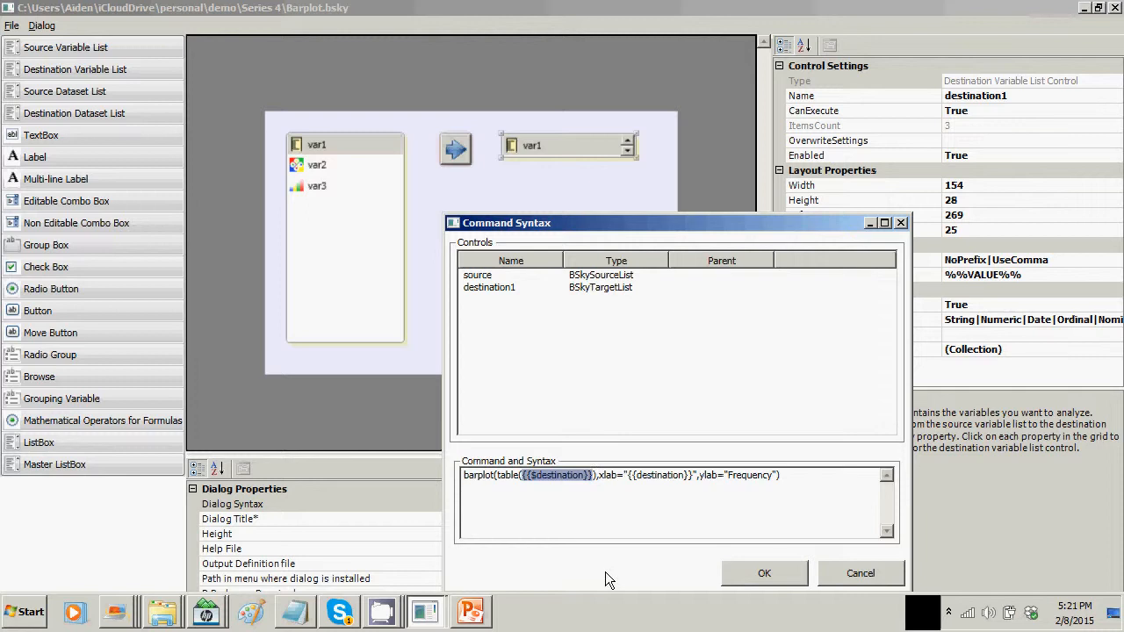
key(Delete)
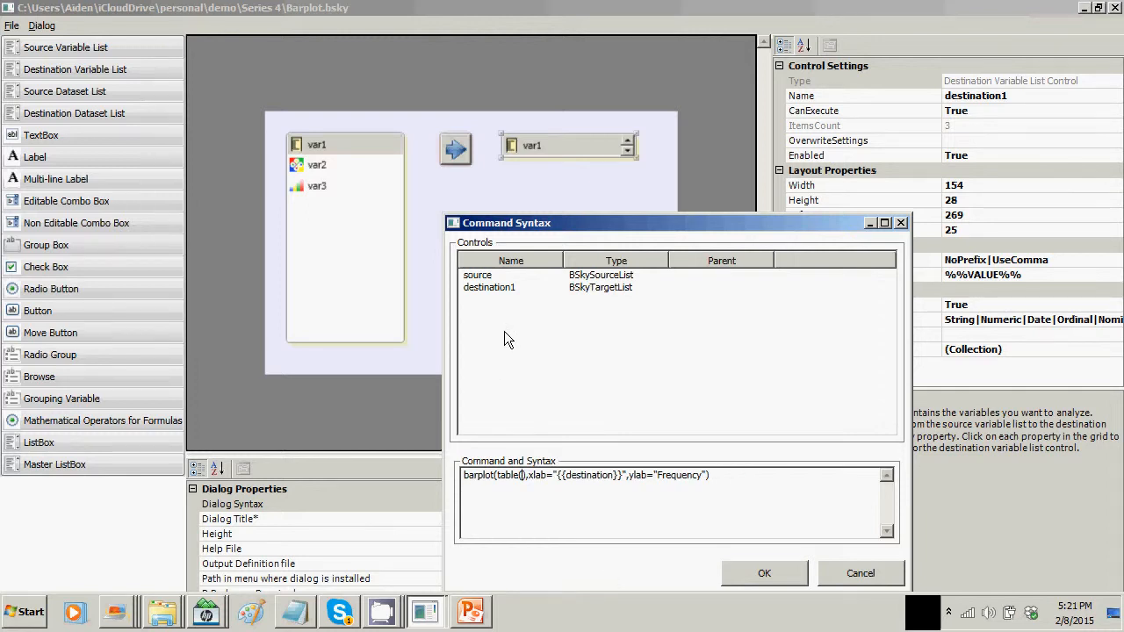
double_click(519, 285)
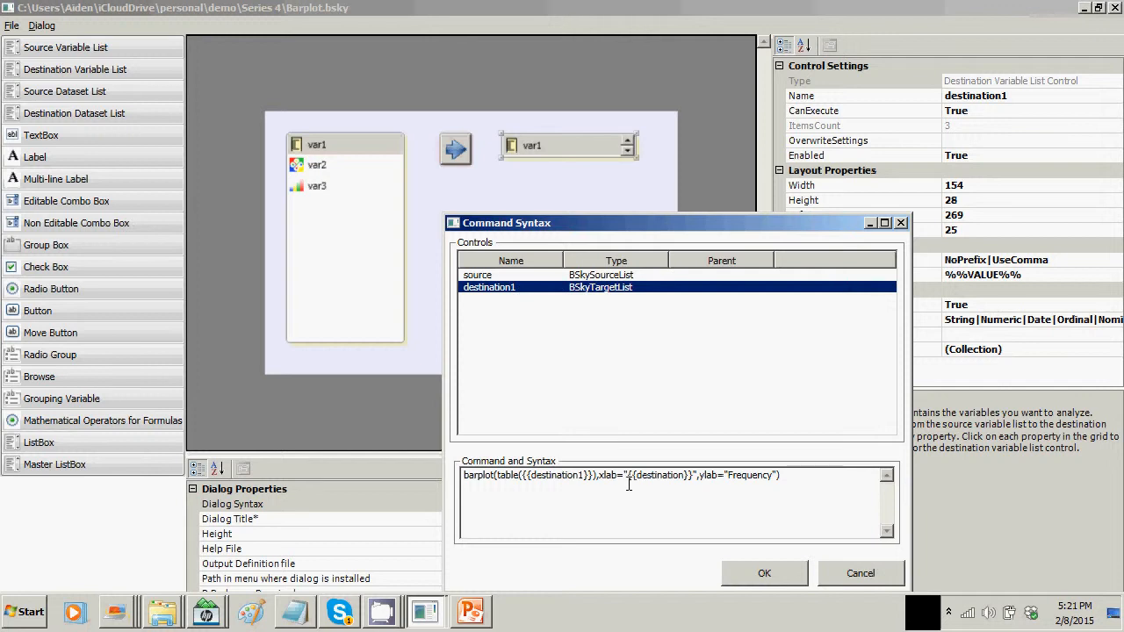
Replace the xlab placeholder in the barplot command with "{{destination1}}" and accept the edited syntax.
drag(627, 476, 695, 479)
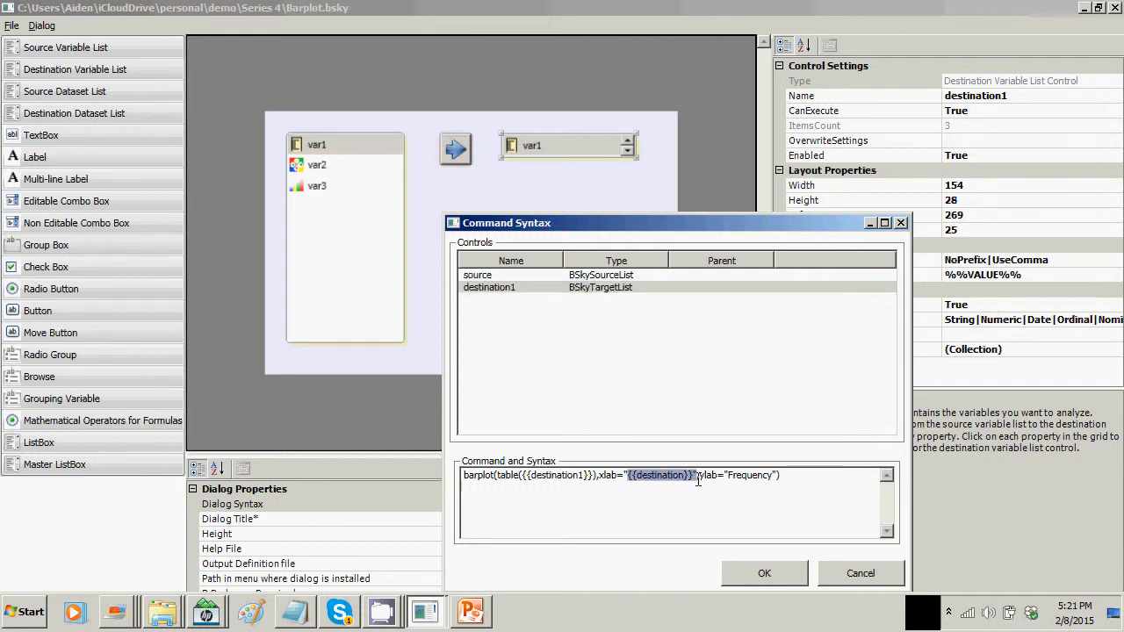
key(BackSpace)
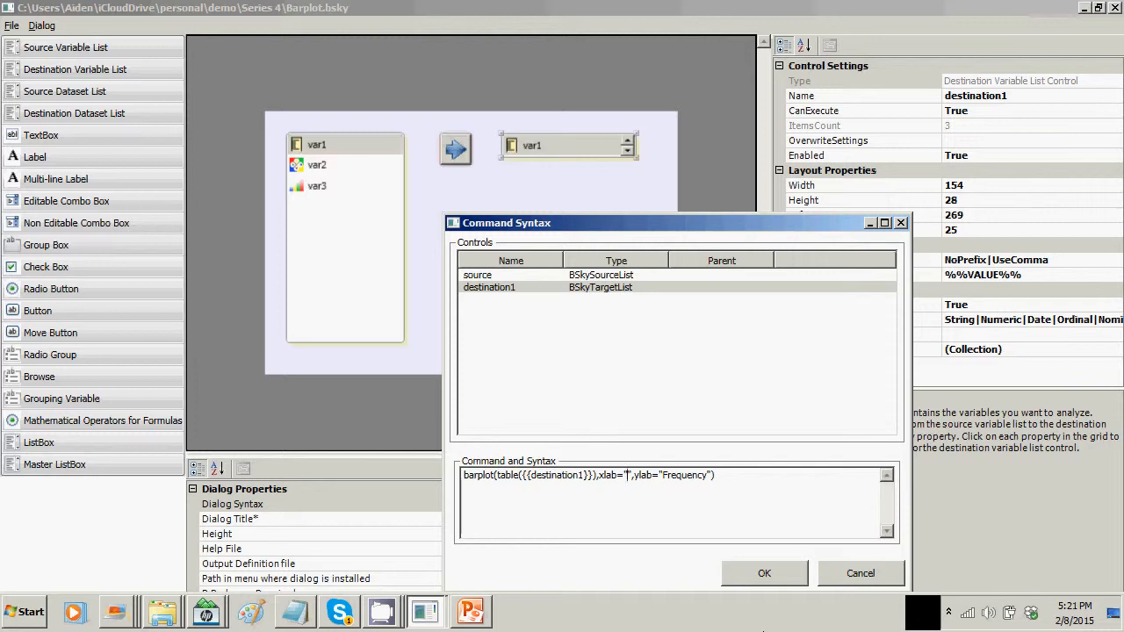
double_click(497, 289)
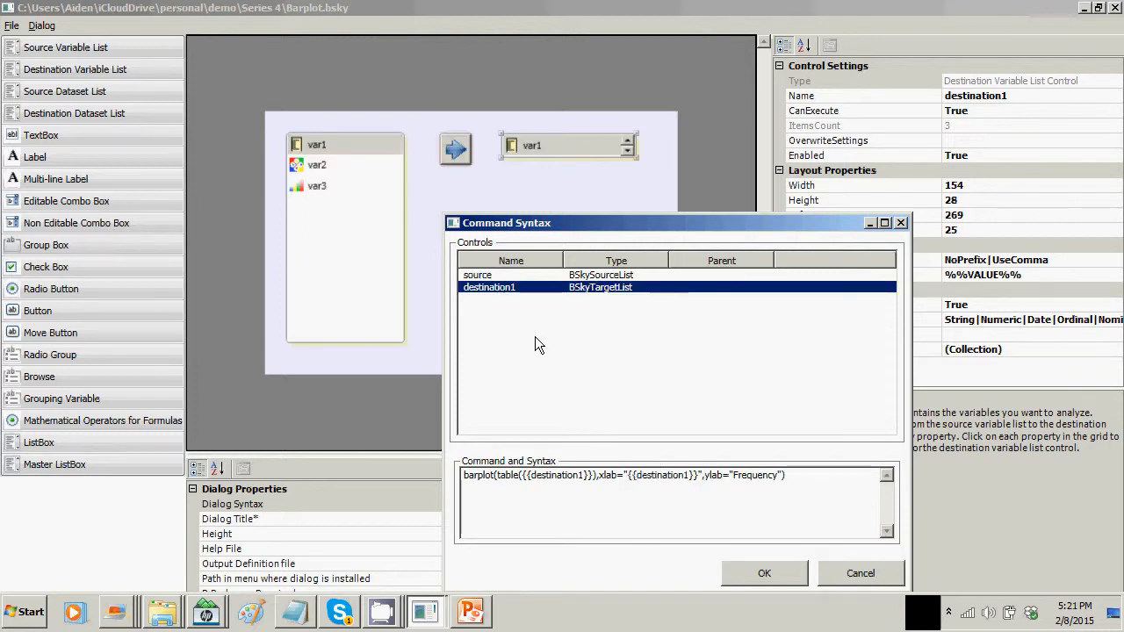
click(772, 576)
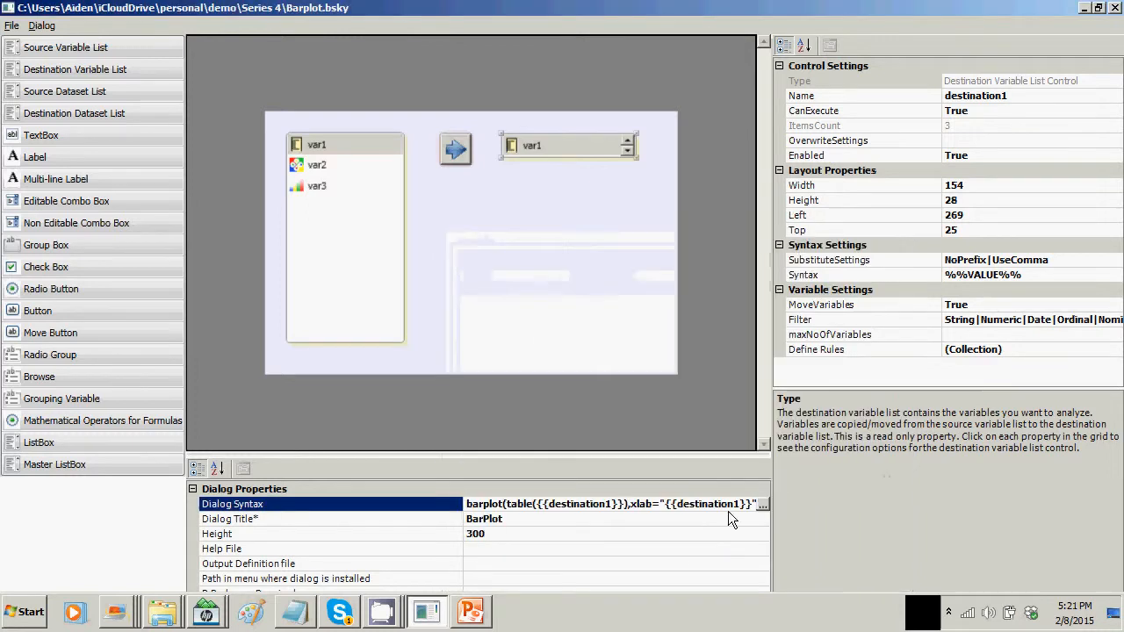
Save the dialog definition and switch to PowerPoint to bring up the Step 3 slide on configuring the dialog.
click(11, 25)
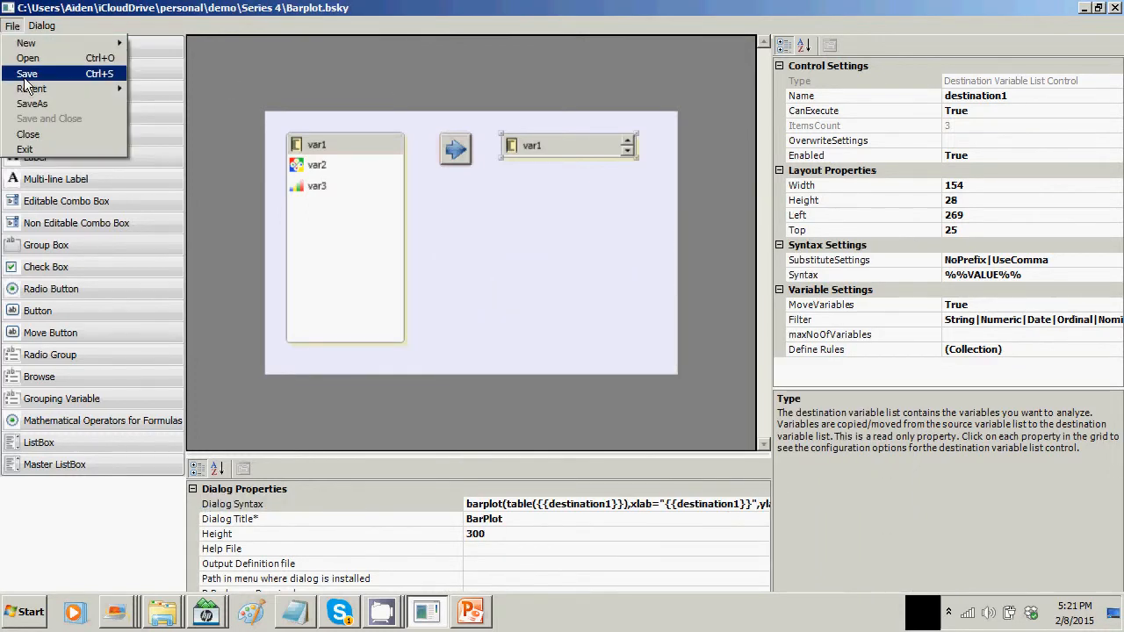
click(25, 83)
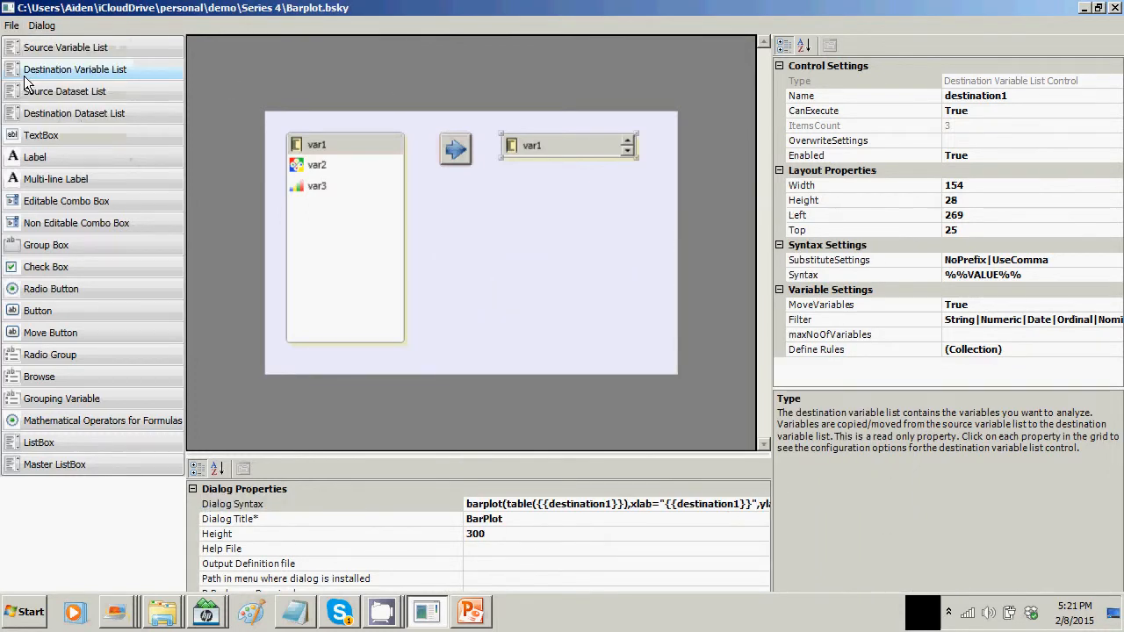
key(alt+Tab)
click(261, 93)
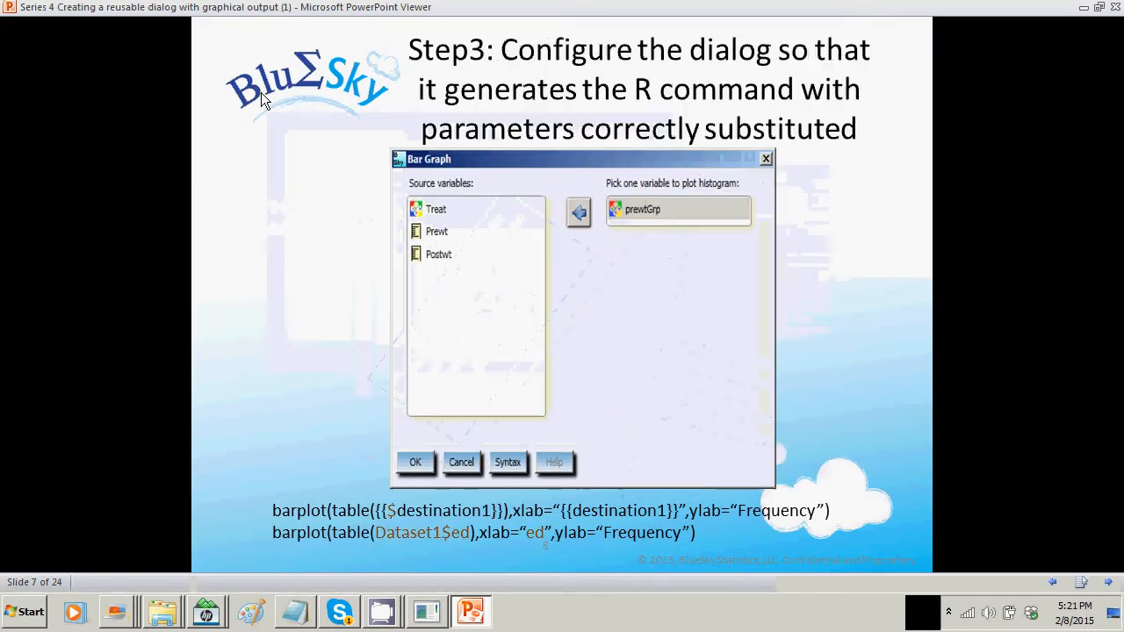
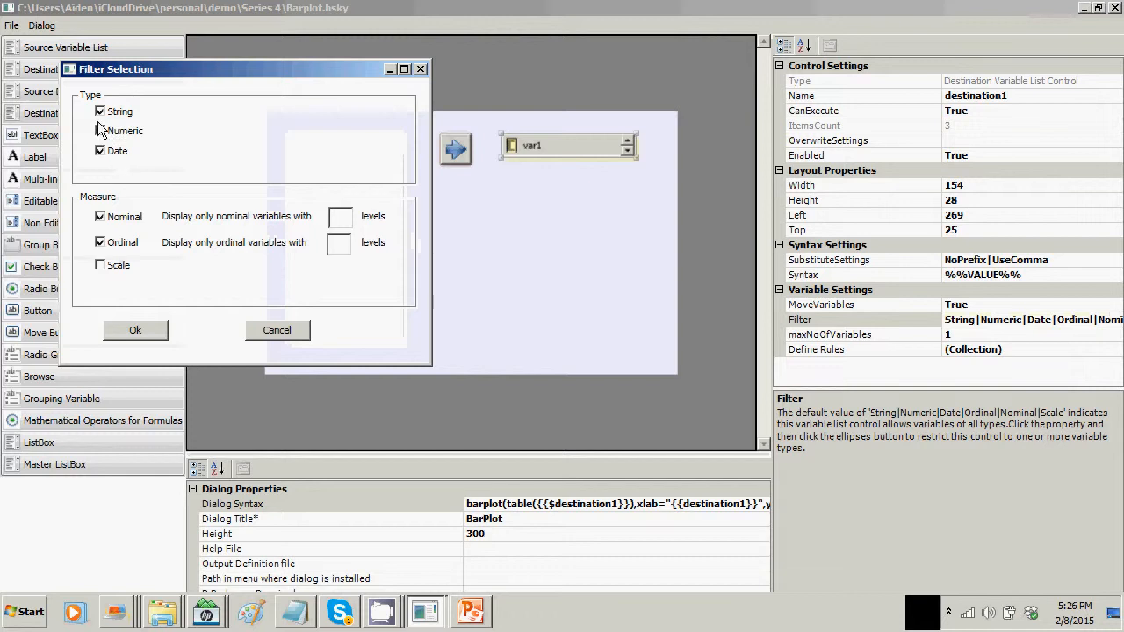
Exclude Date variables from the destination list's filter and set its CanExecute property to False.
click(99, 152)
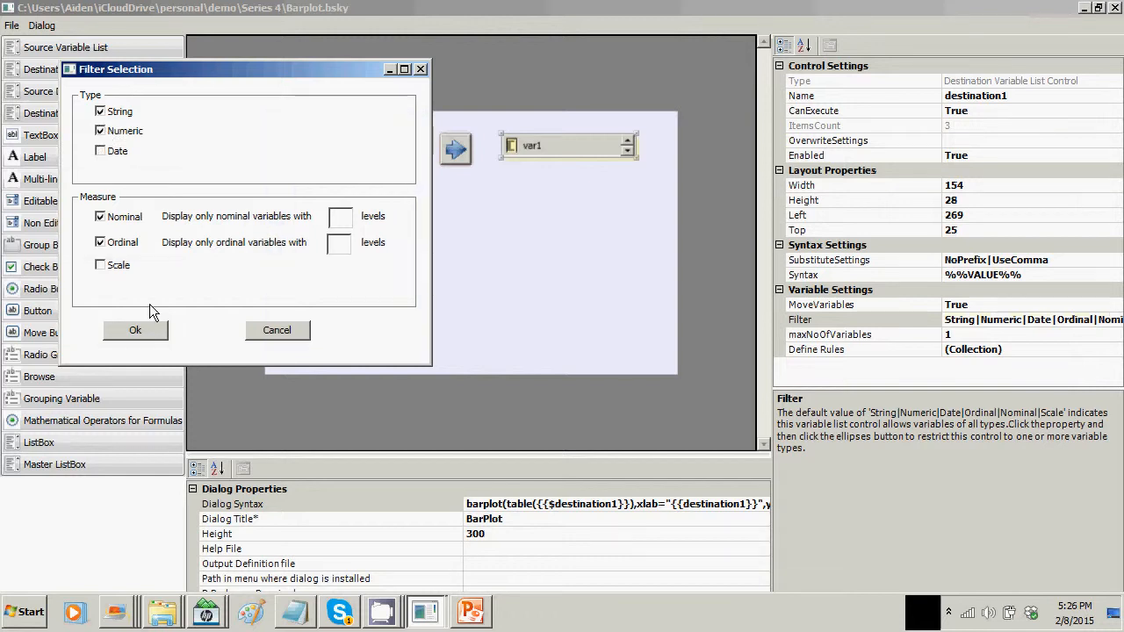
click(136, 328)
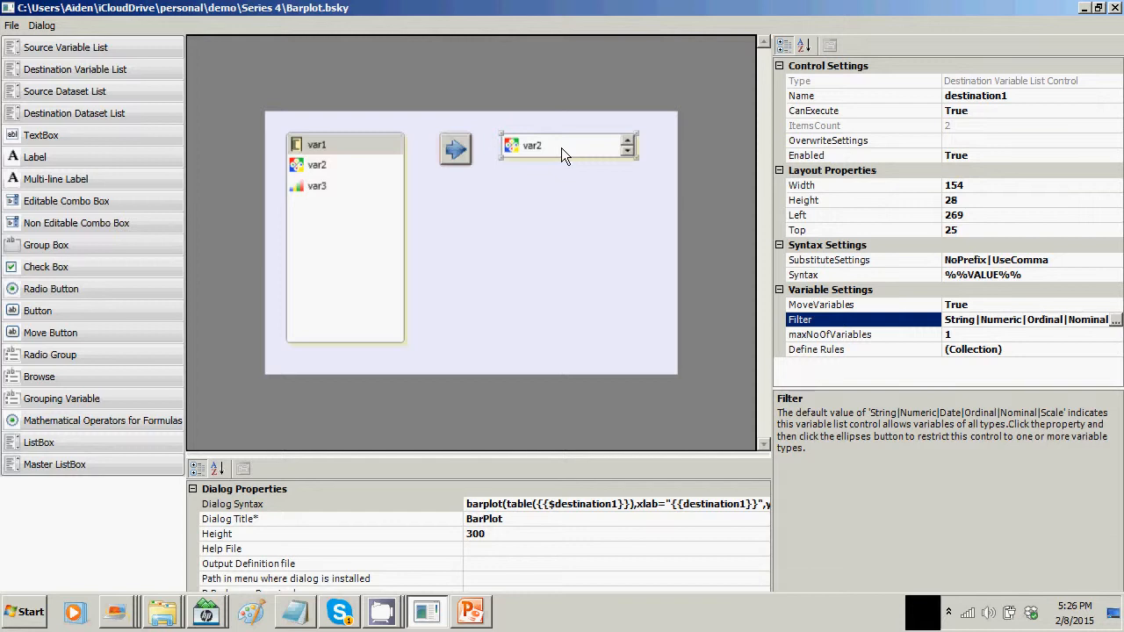
click(1017, 111)
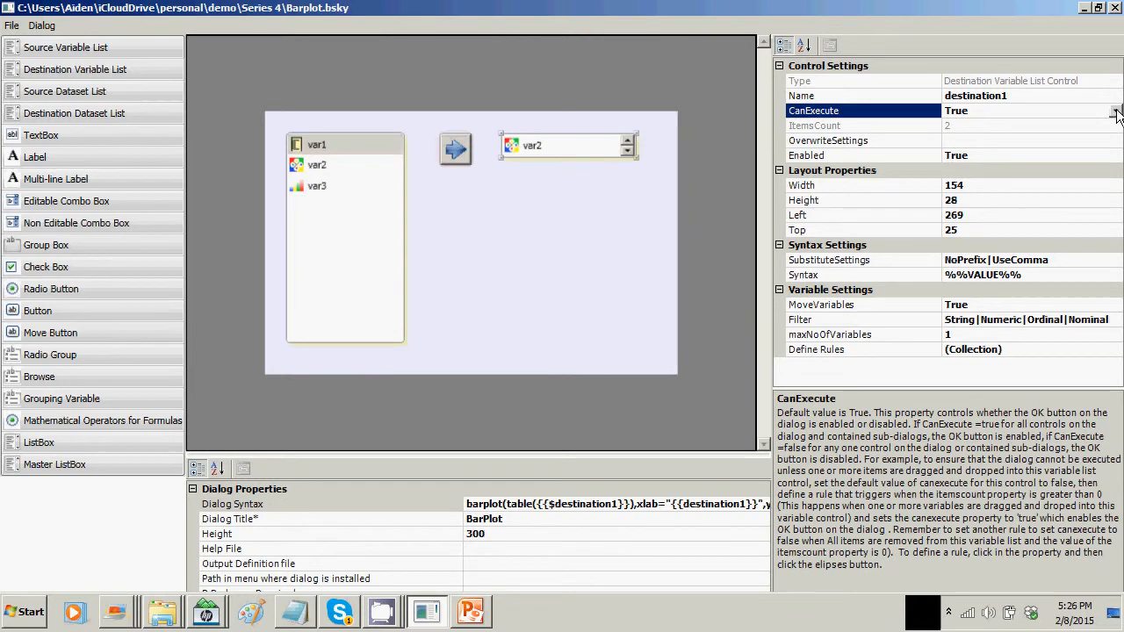
click(1115, 111)
click(957, 140)
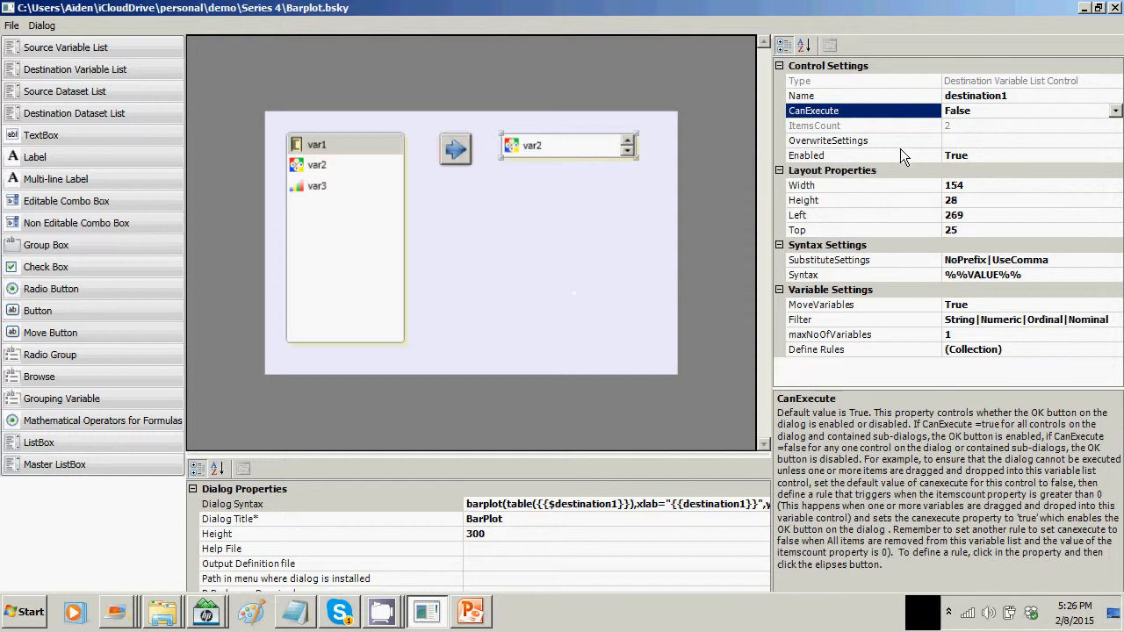
Try to add a rule to the destination list with the condition that CanExecute equals True.
click(1047, 260)
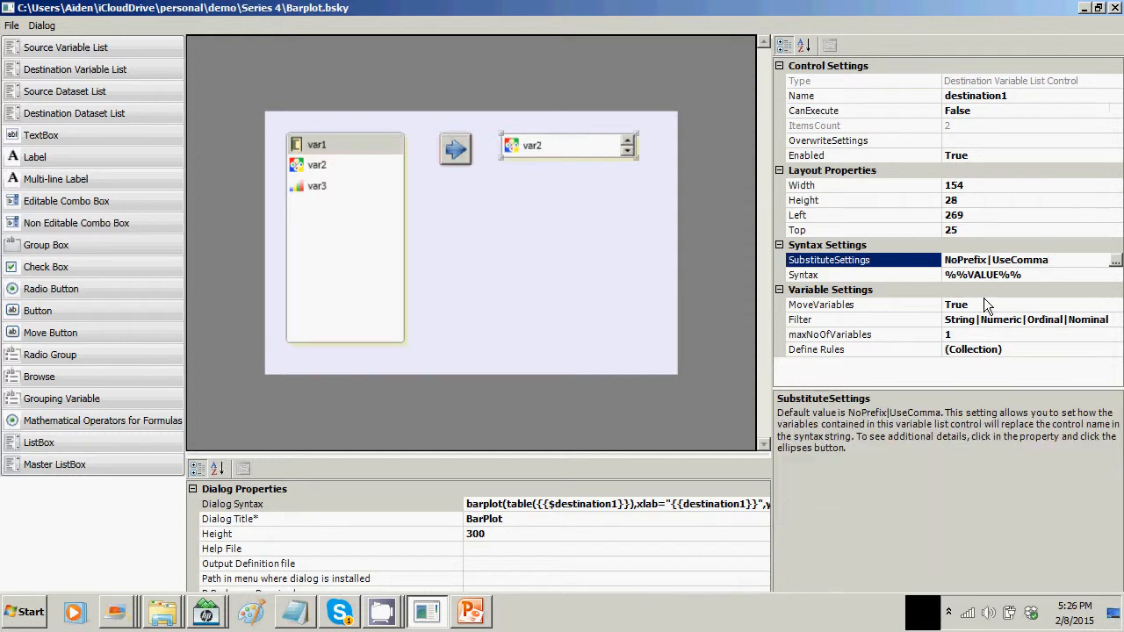
click(981, 353)
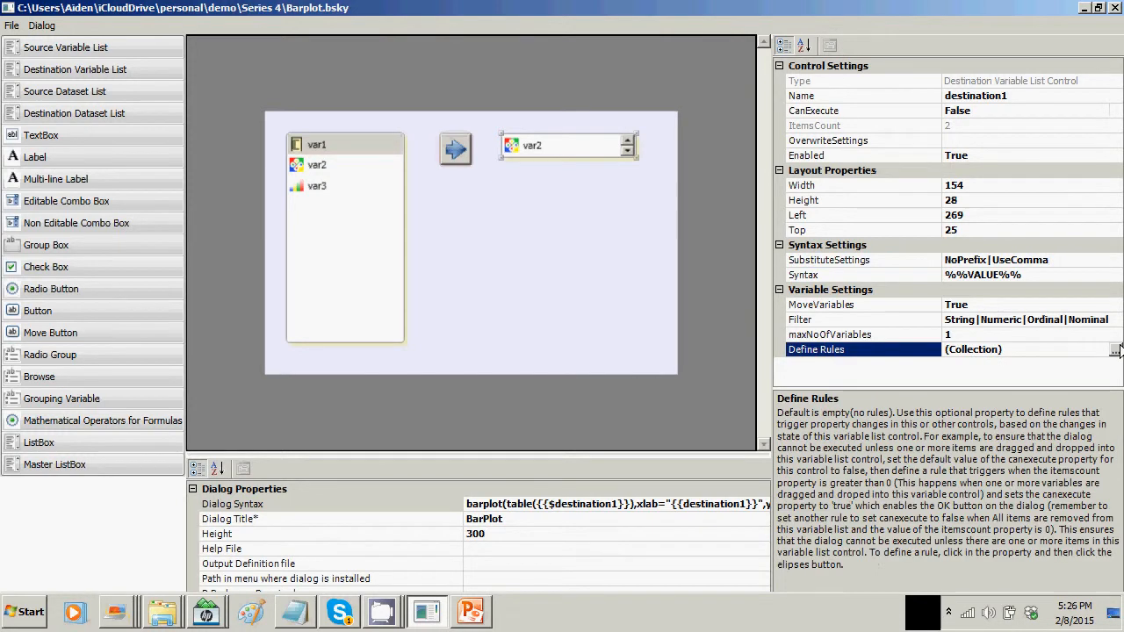
click(1115, 350)
click(423, 406)
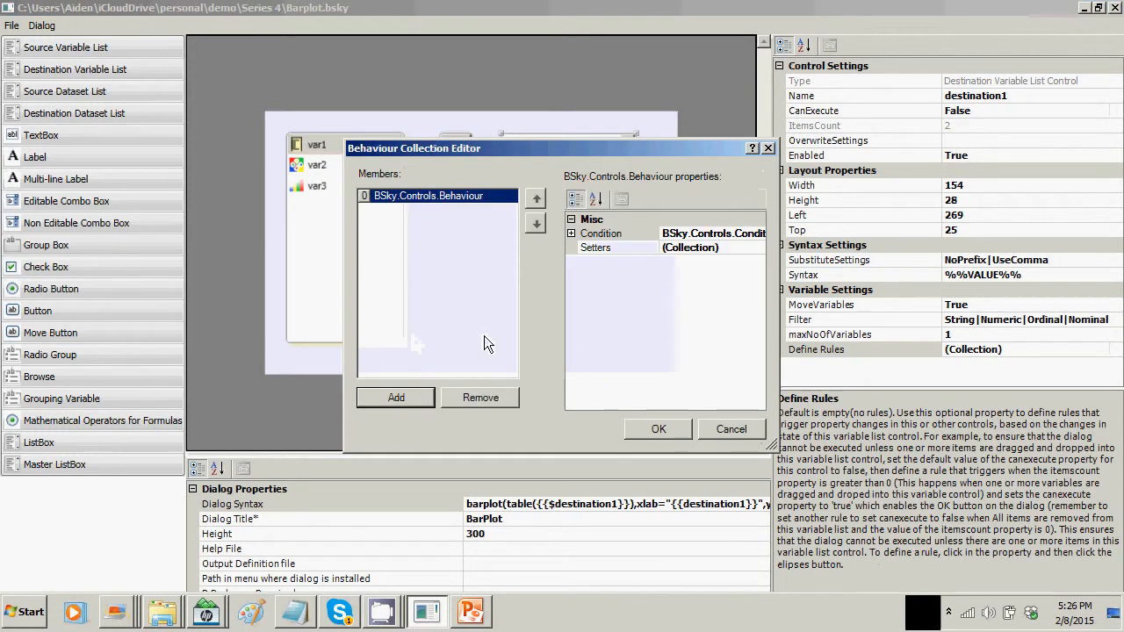
click(571, 233)
click(690, 246)
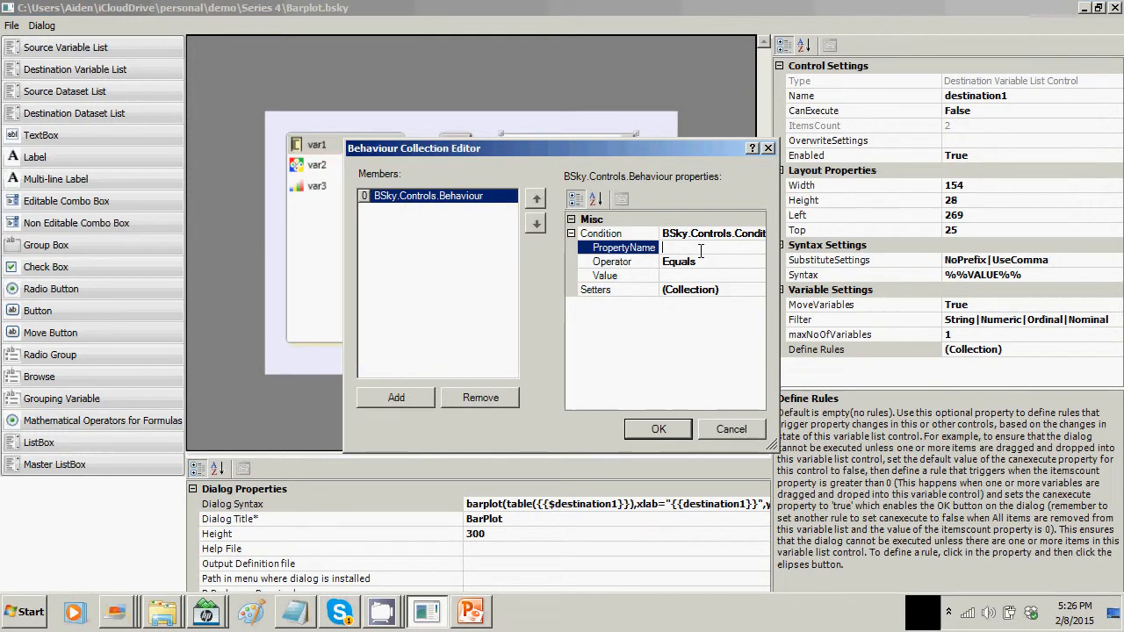
text(CanExecute)
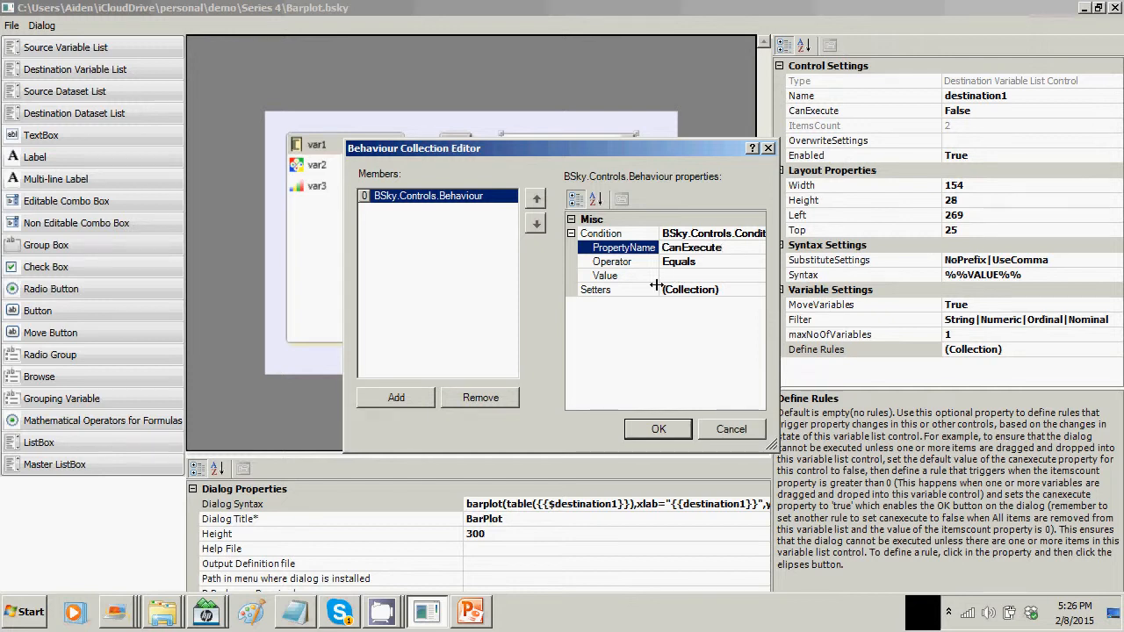
click(693, 279)
text(True)
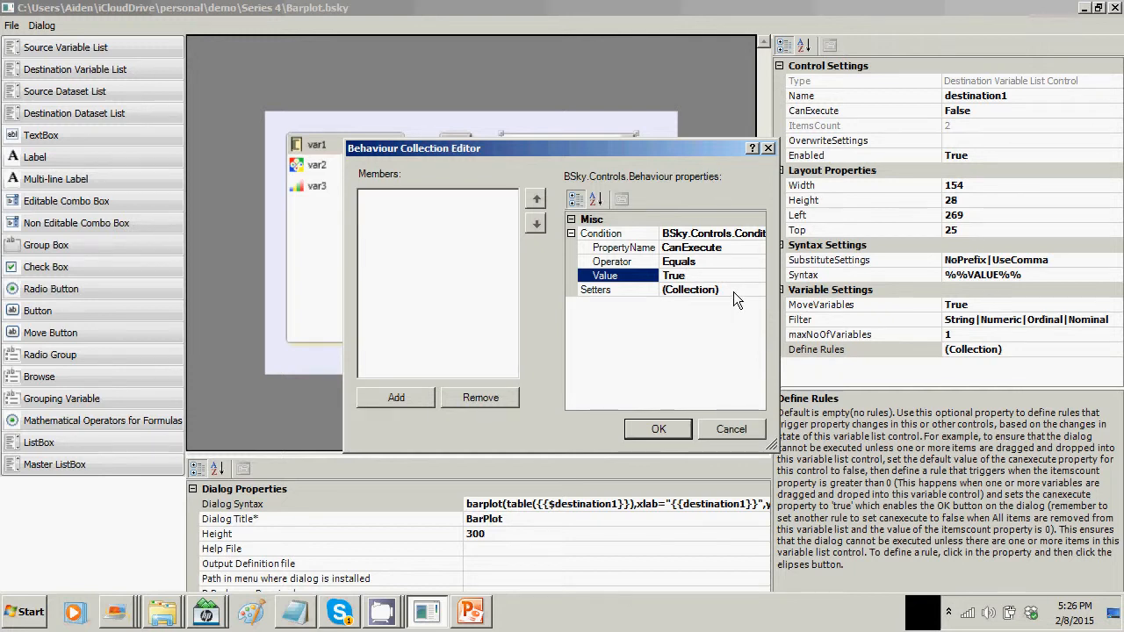
Try to add a property setter to the rule with control name destination1 and property name ItemsCount.
click(733, 290)
click(759, 290)
click(418, 419)
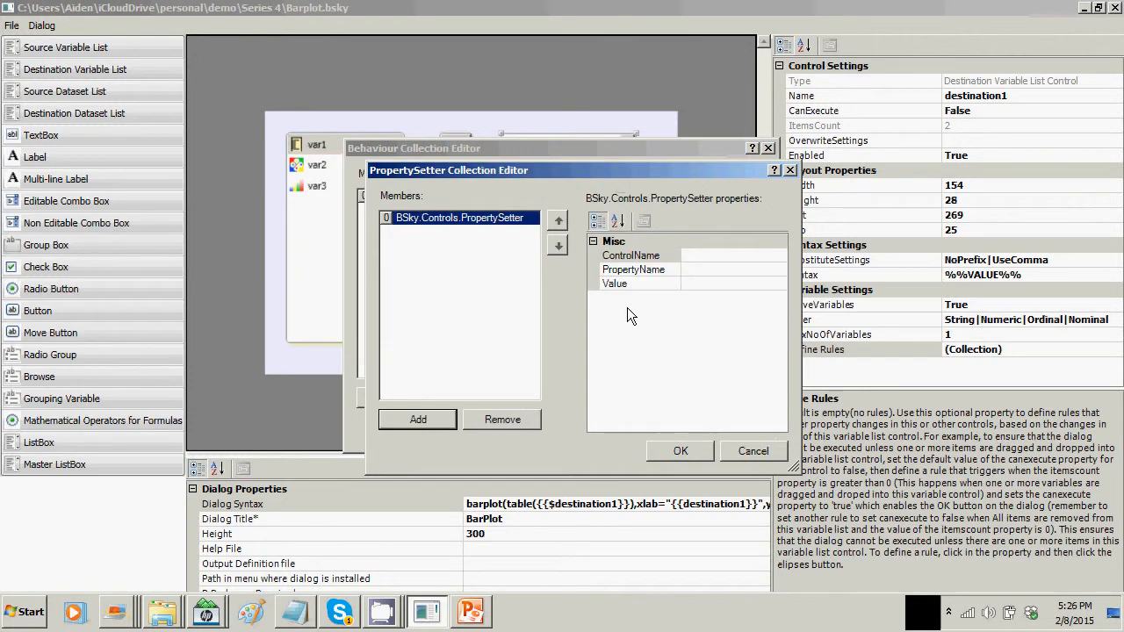
click(693, 255)
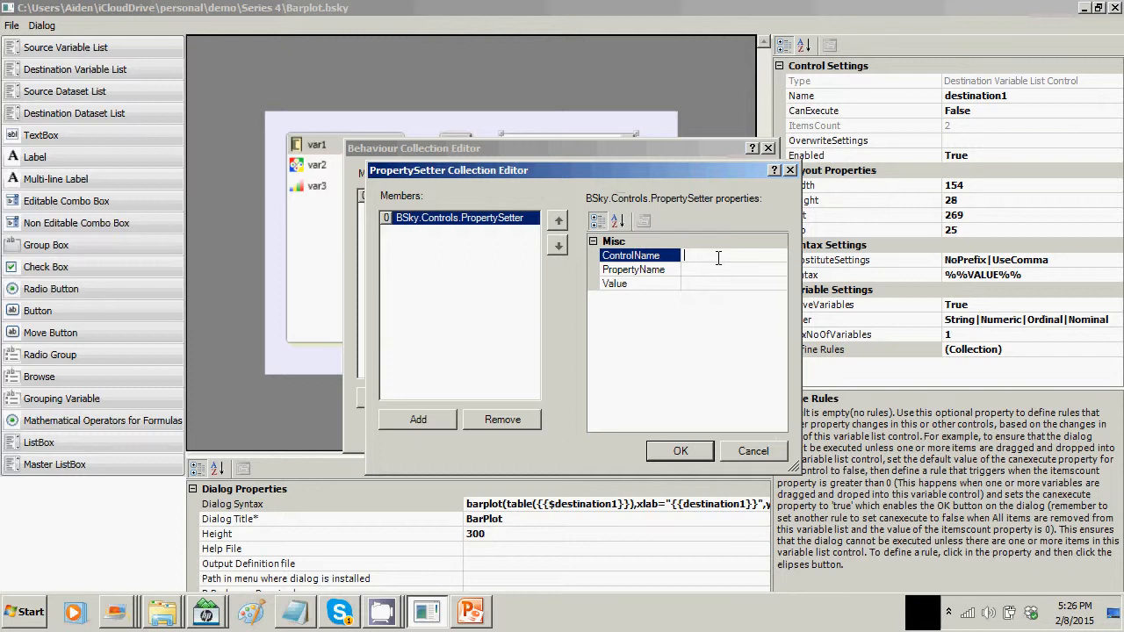
text(destination1)
click(708, 268)
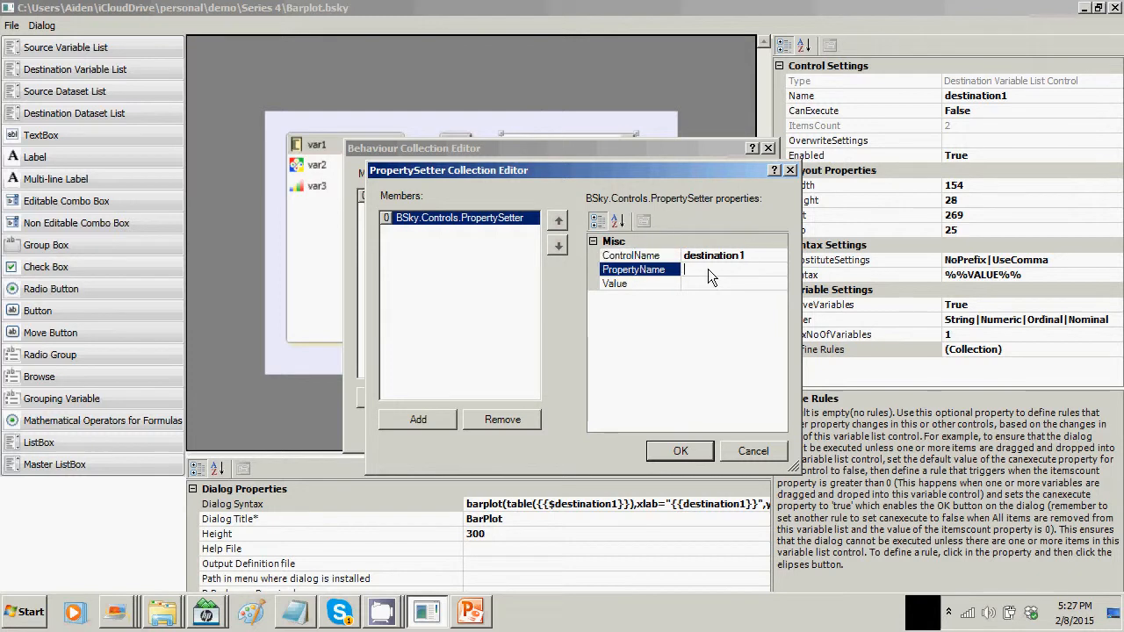
text(ItemsCount)
click(702, 279)
click(696, 353)
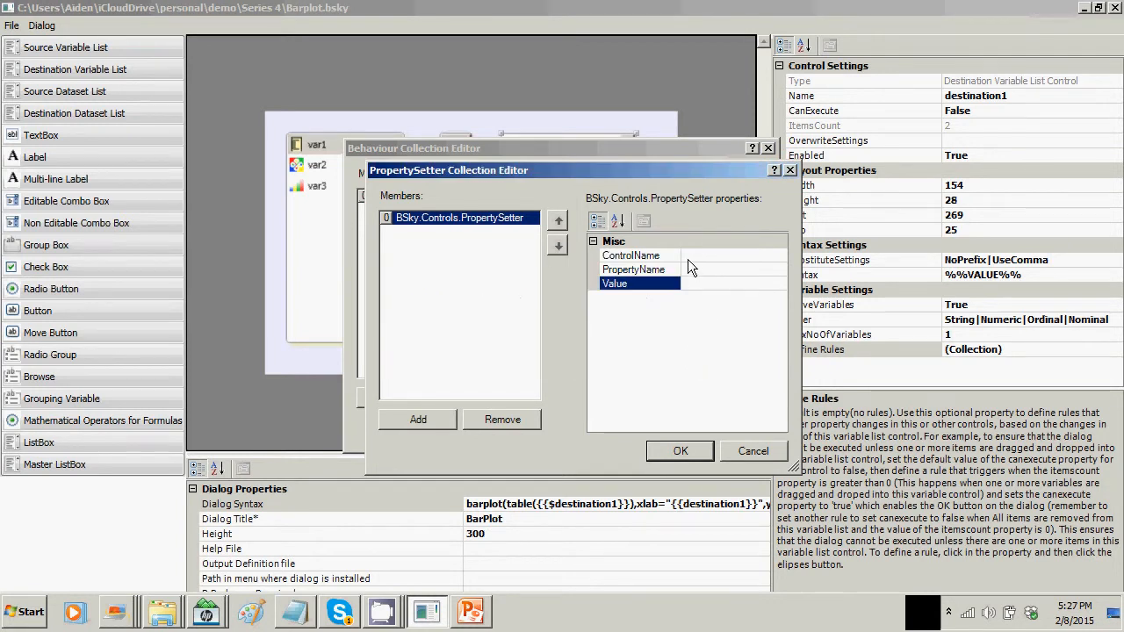
click(680, 450)
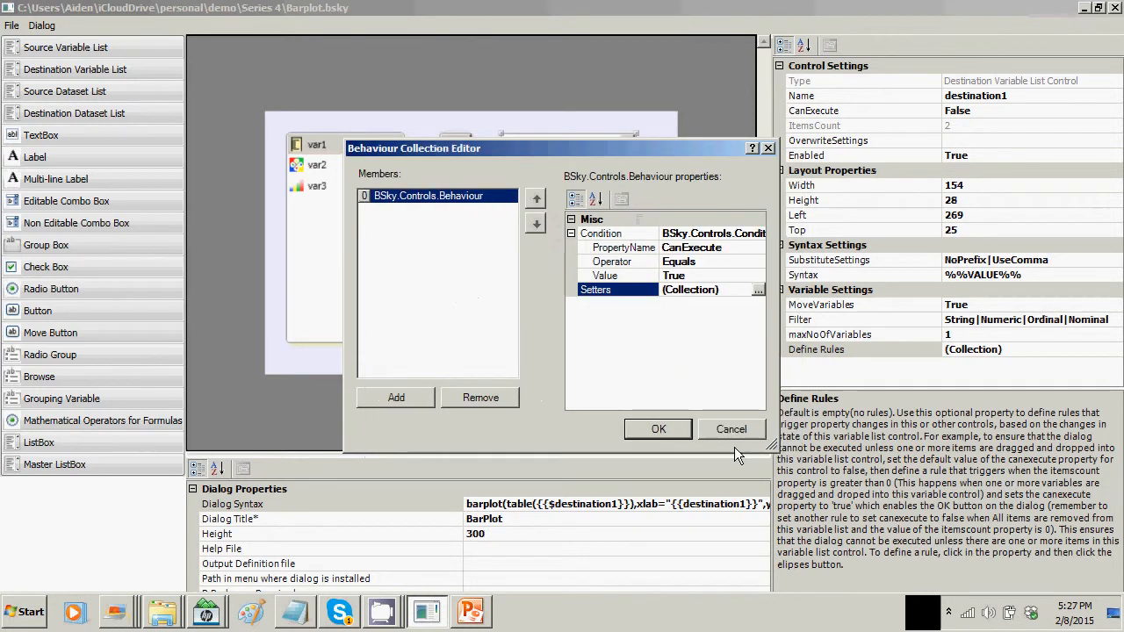
click(733, 248)
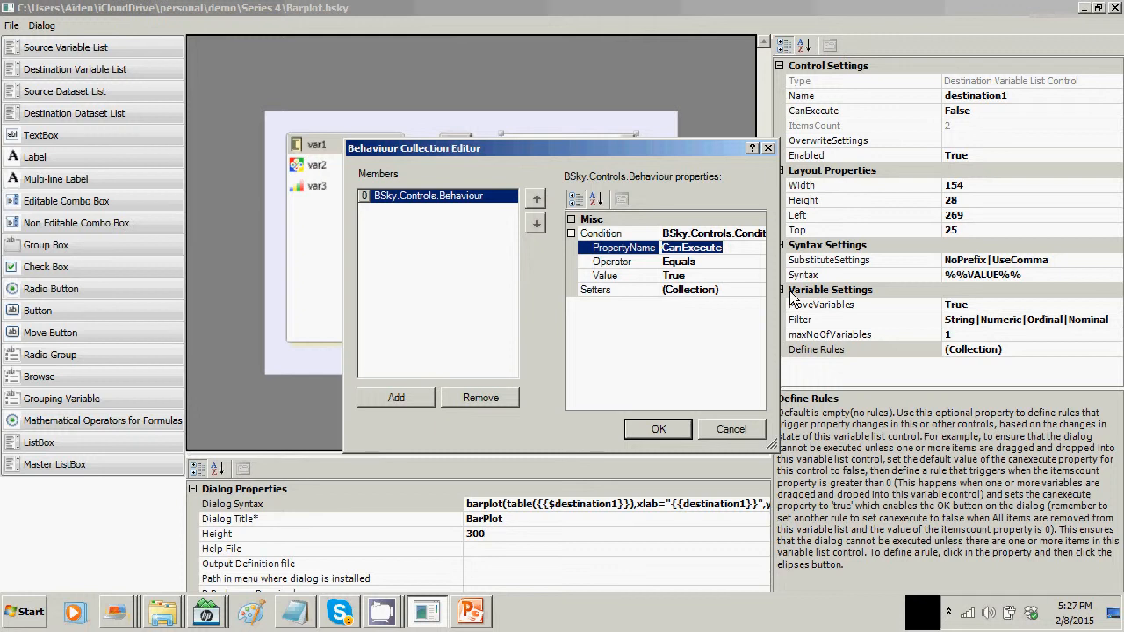
text(Ite)
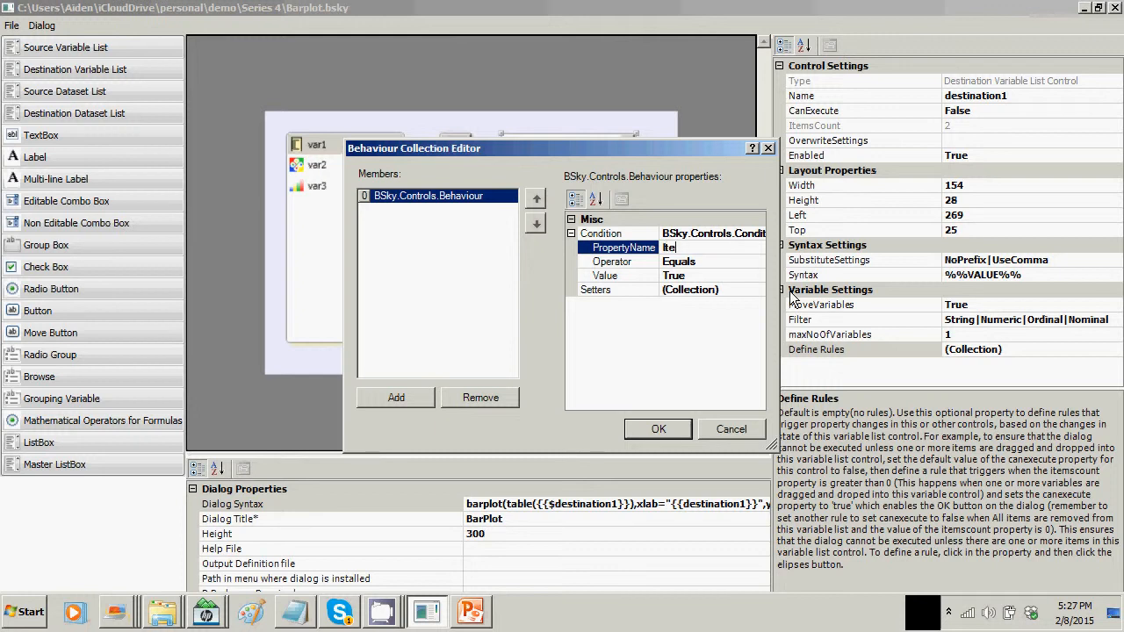
click(749, 427)
click(695, 360)
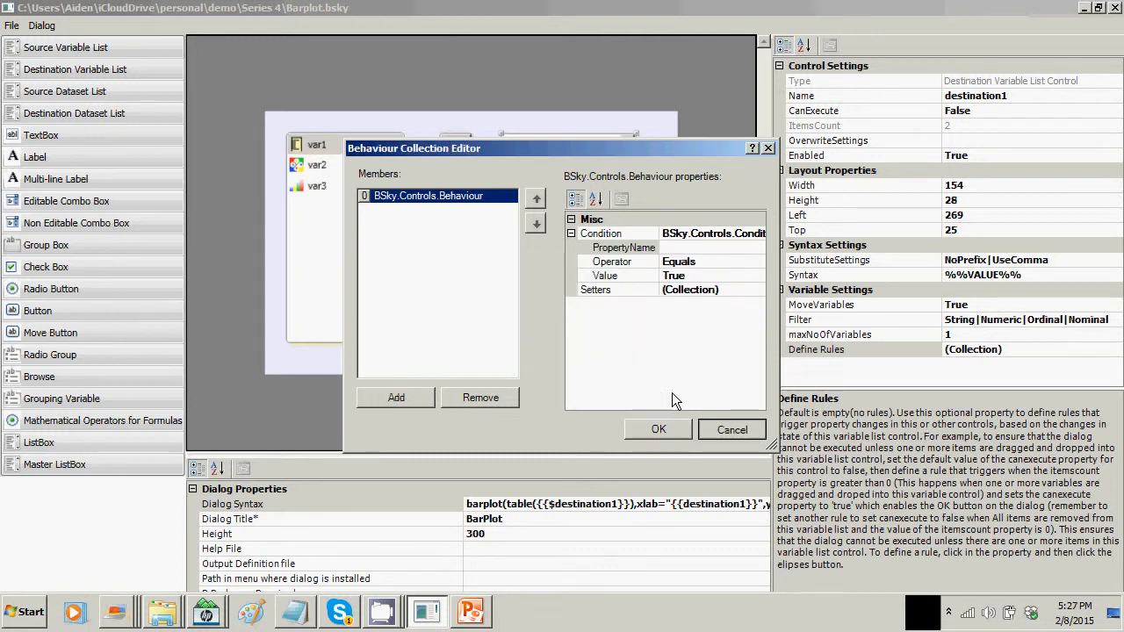
Discard the unfinished rule and widen the destination list slightly to 159.
click(731, 429)
click(545, 148)
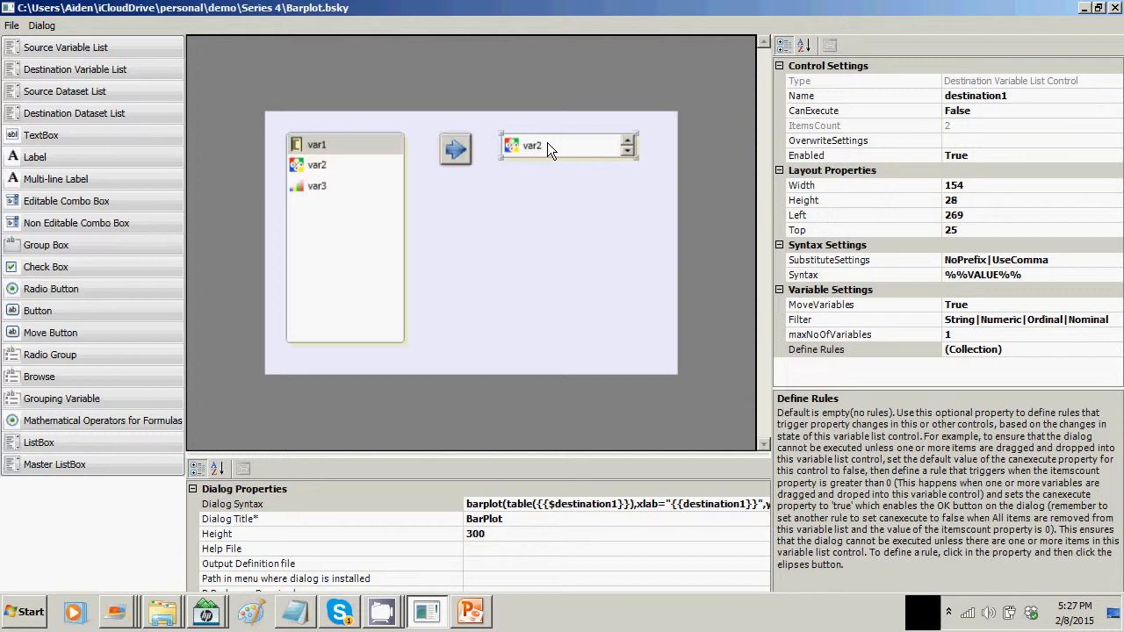
click(947, 111)
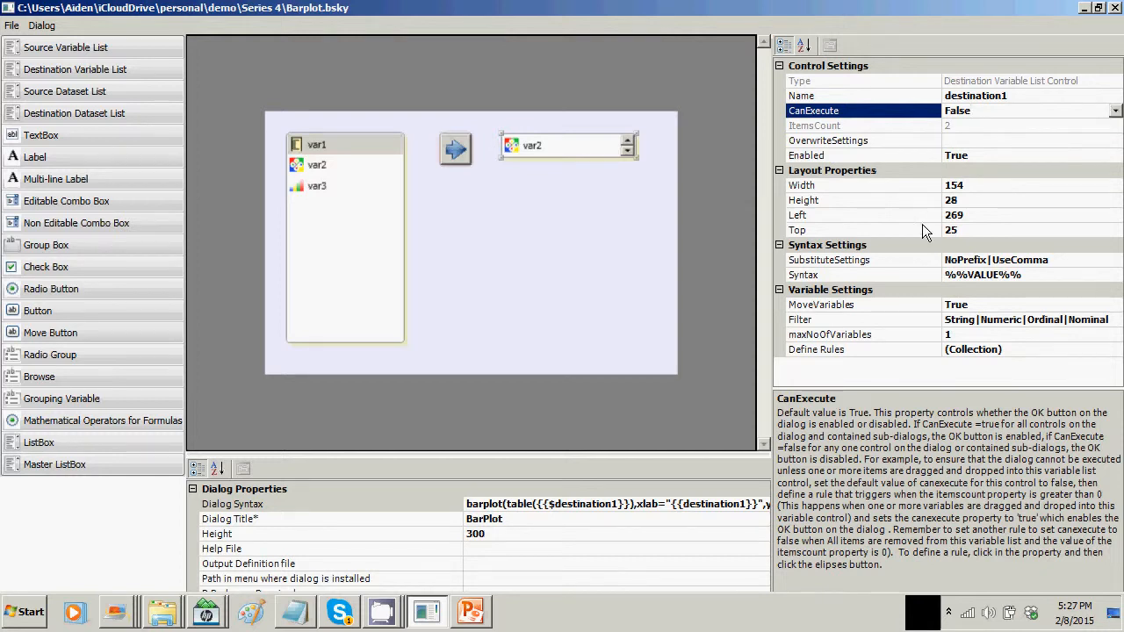
click(1032, 349)
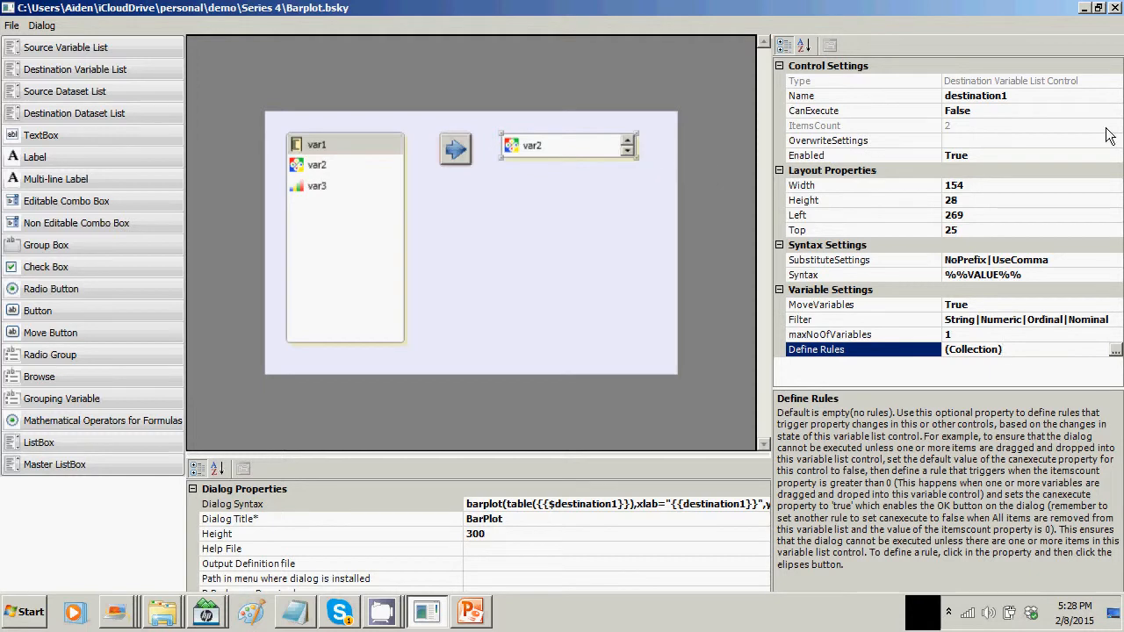
mouse_move(636, 160)
mouse_down()
mouse_move(643, 188)
mouse_move(640, 160)
mouse_up()
Add a rule to the destination list with the condition that ItemsCount is GreaterThan 0.
click(1115, 350)
click(388, 398)
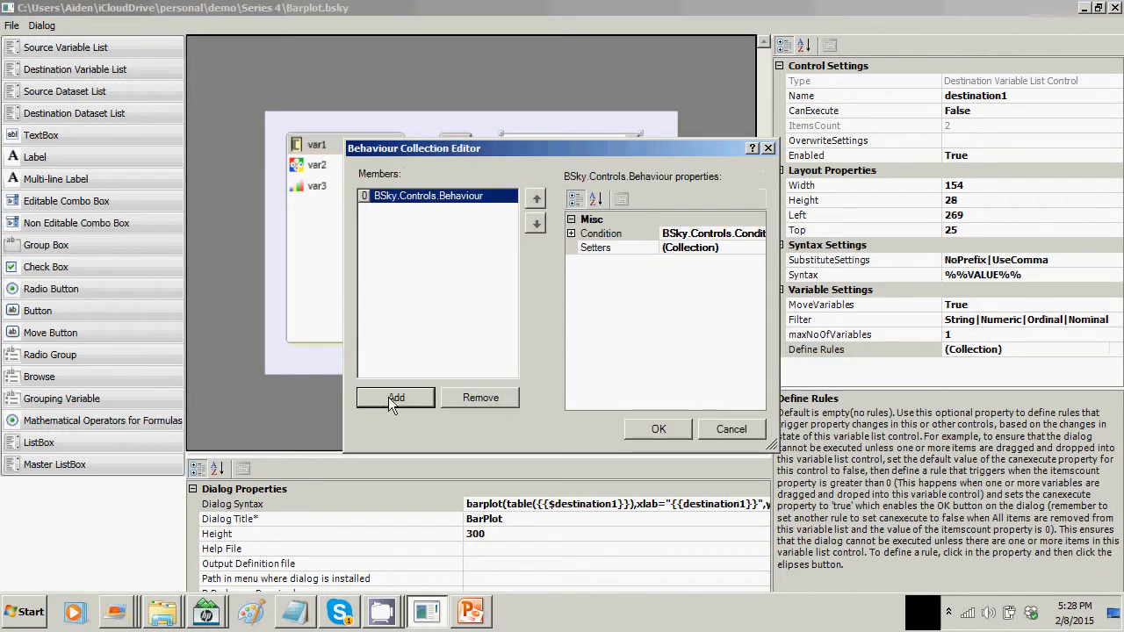
click(571, 233)
click(693, 247)
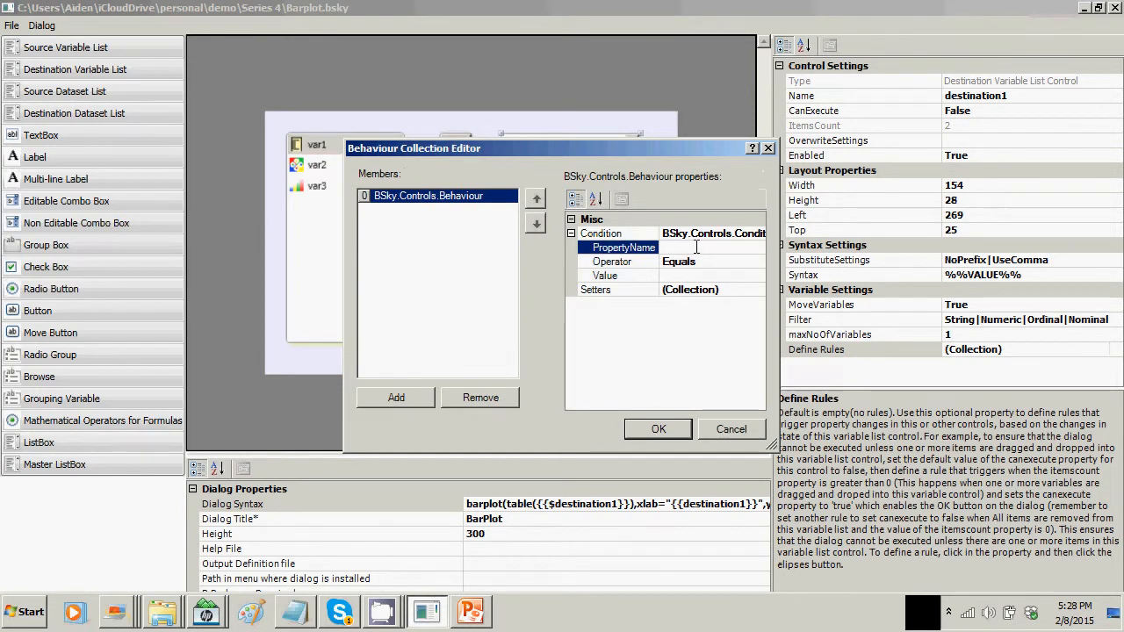
text(ItemsCount)
click(703, 262)
click(758, 262)
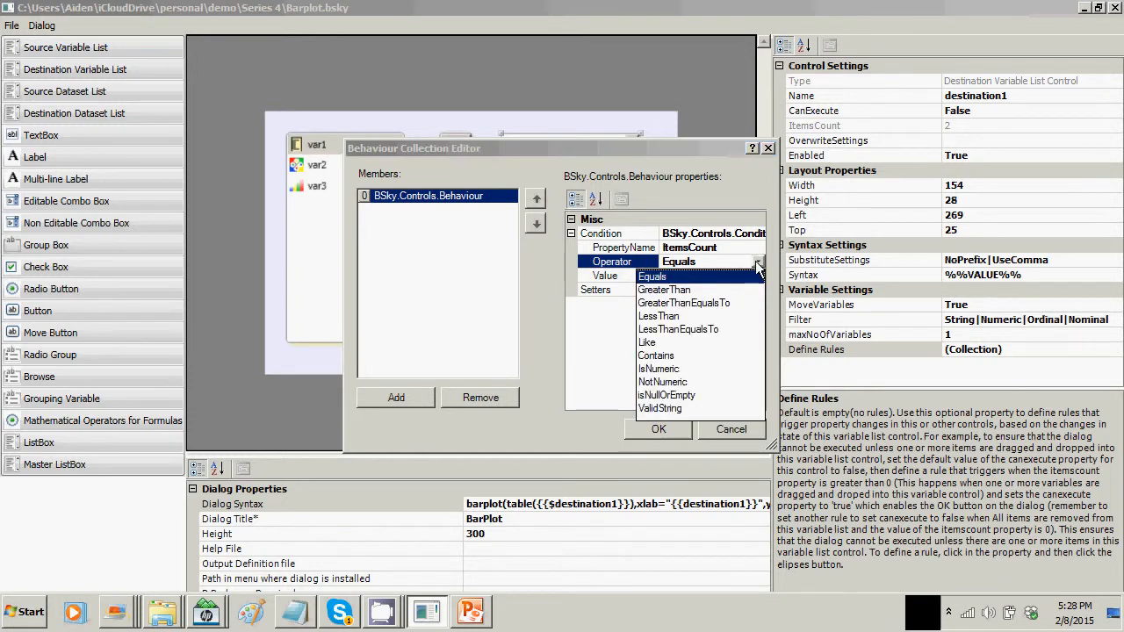
click(664, 290)
click(686, 275)
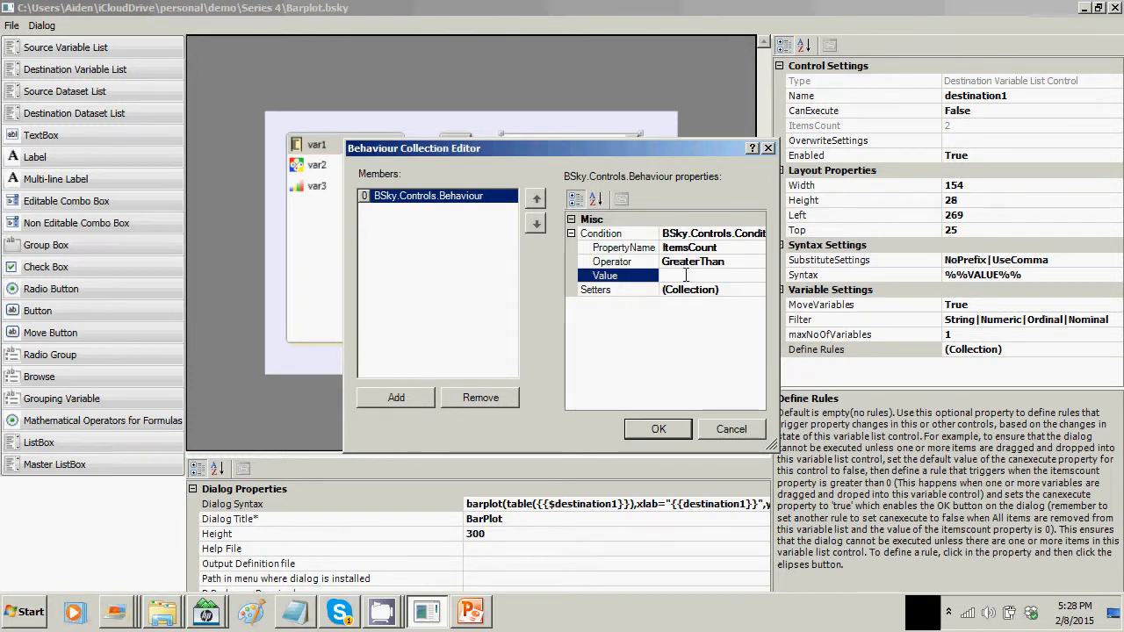
text(0)
Add a property setter to the rule that sets destination1's CanExecute property to True.
click(641, 290)
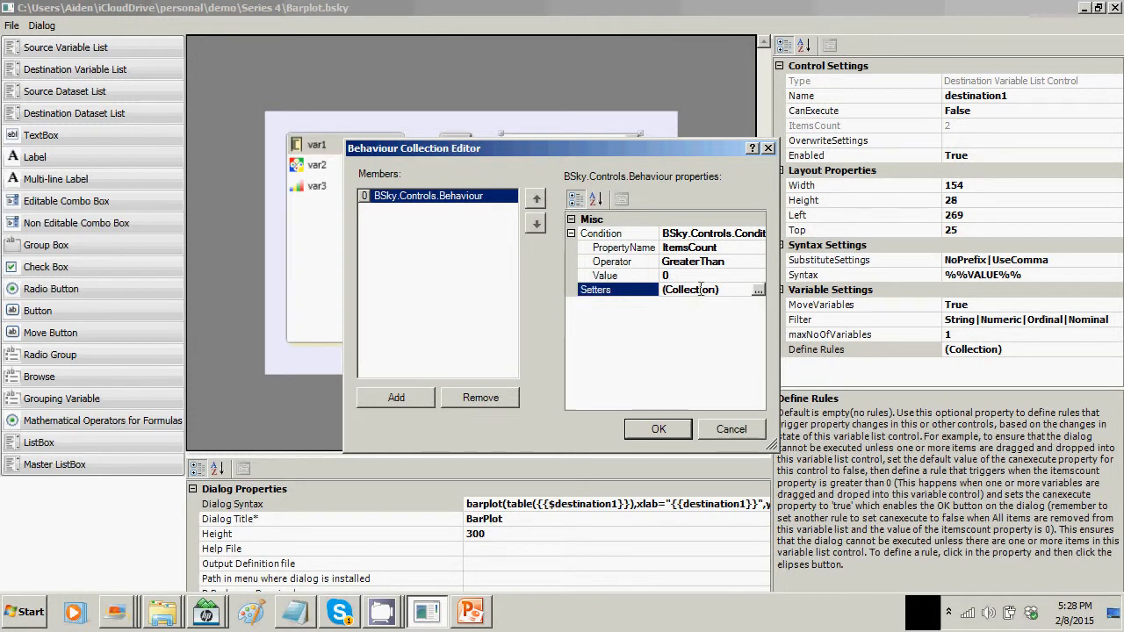
click(759, 290)
click(419, 430)
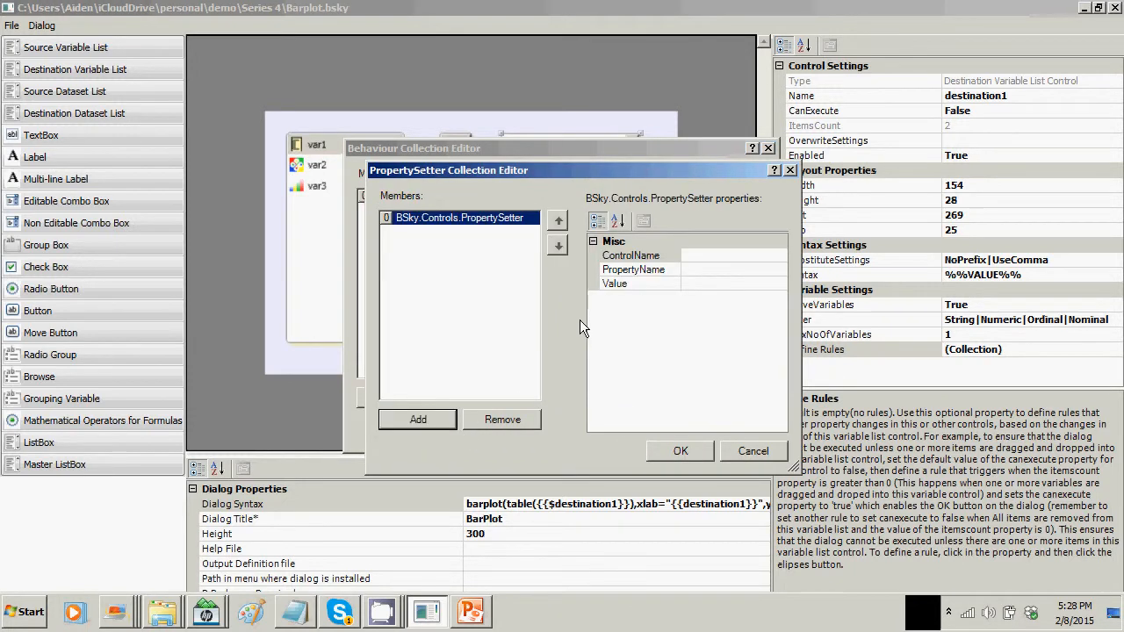
click(708, 255)
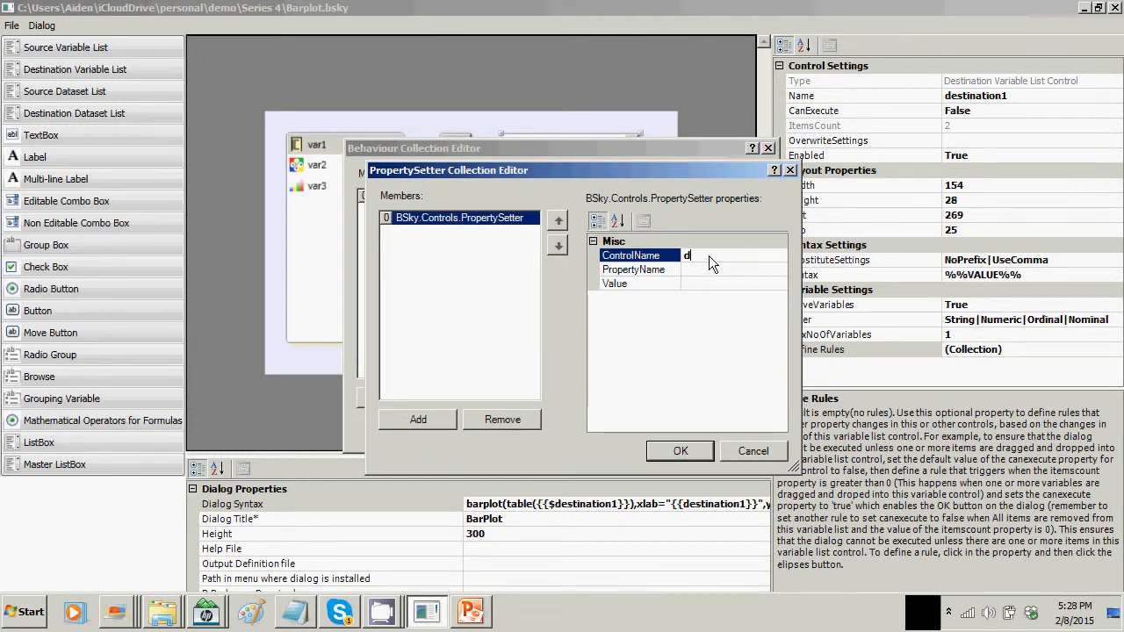
text(destination1)
click(713, 269)
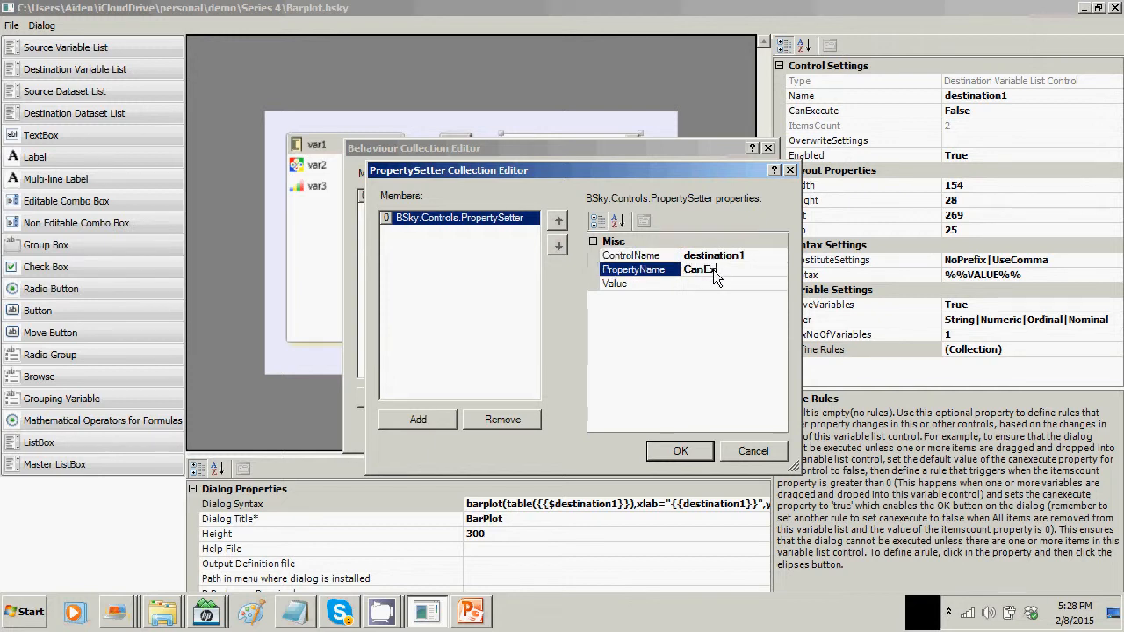
text(CanExecute)
click(705, 284)
text(True)
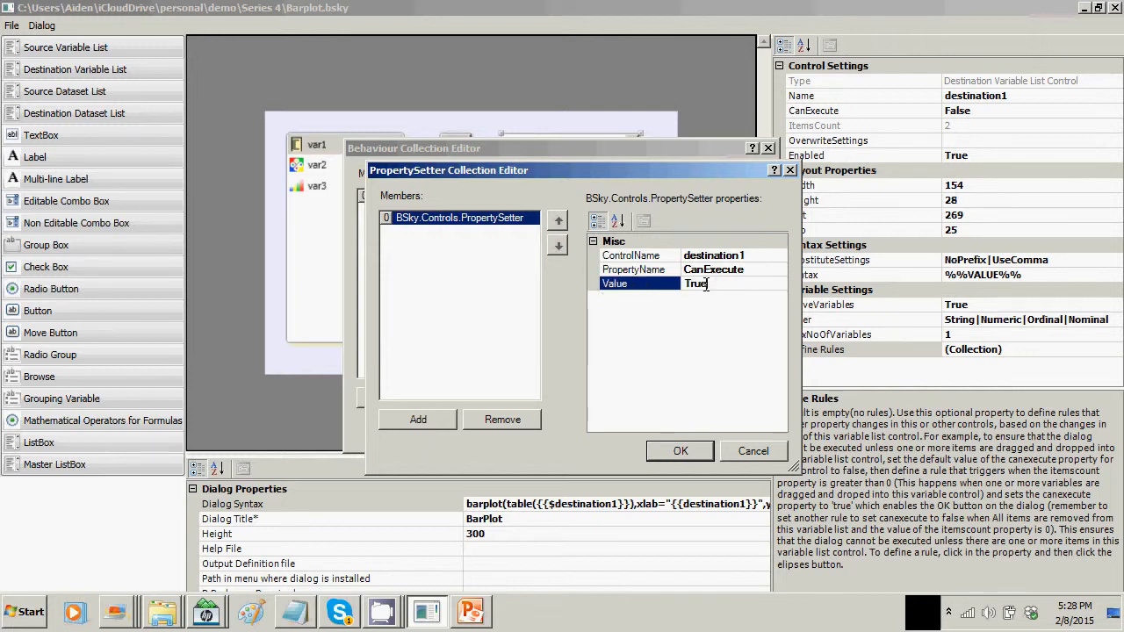
click(680, 450)
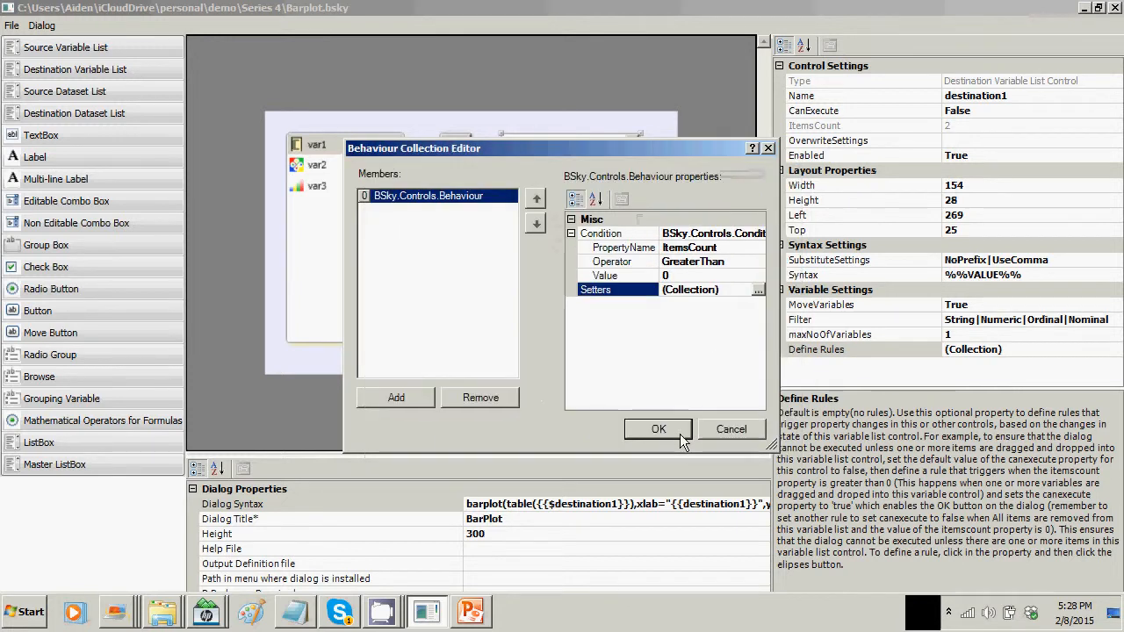
Add a second rule to the destination list with the condition that ItemsCount Equals 0.
click(406, 397)
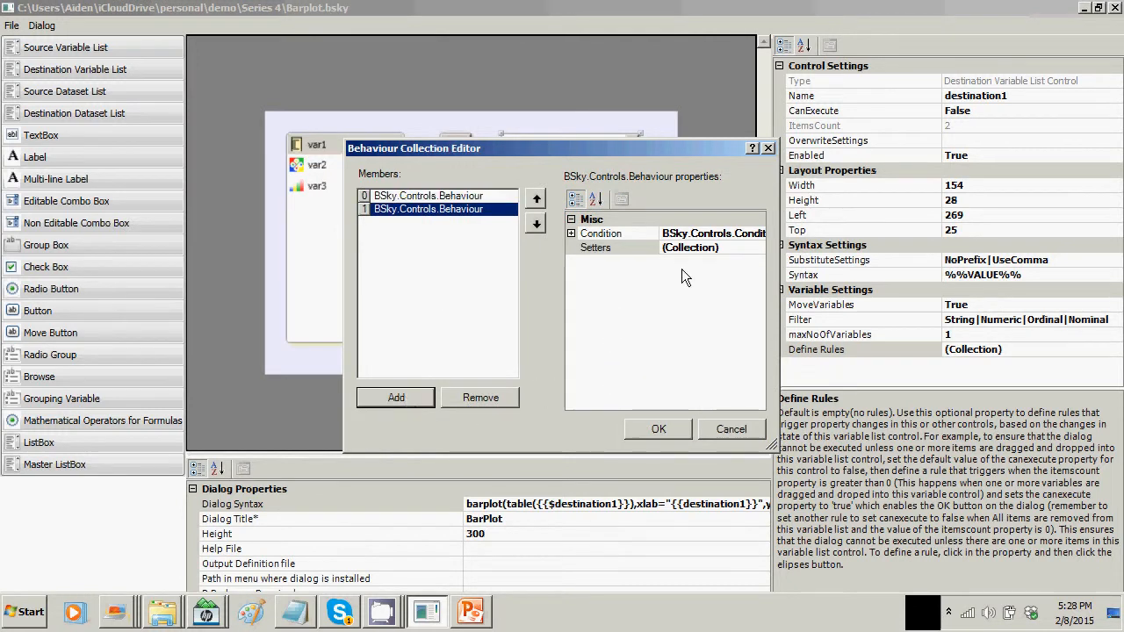
click(571, 234)
click(695, 248)
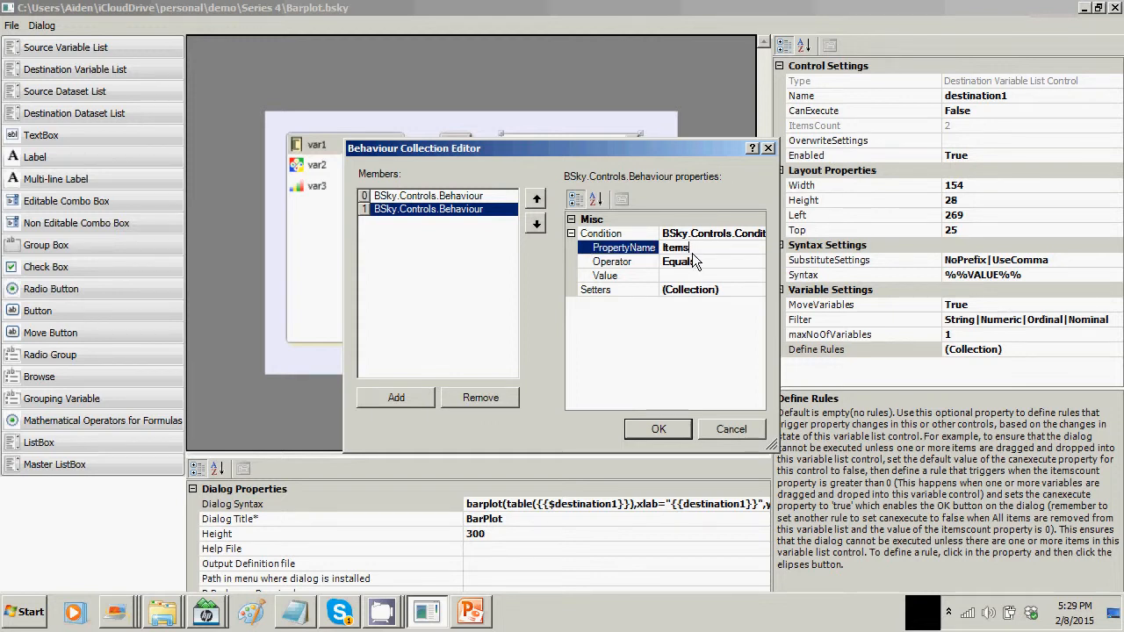
text(Count)
click(681, 275)
text(0)
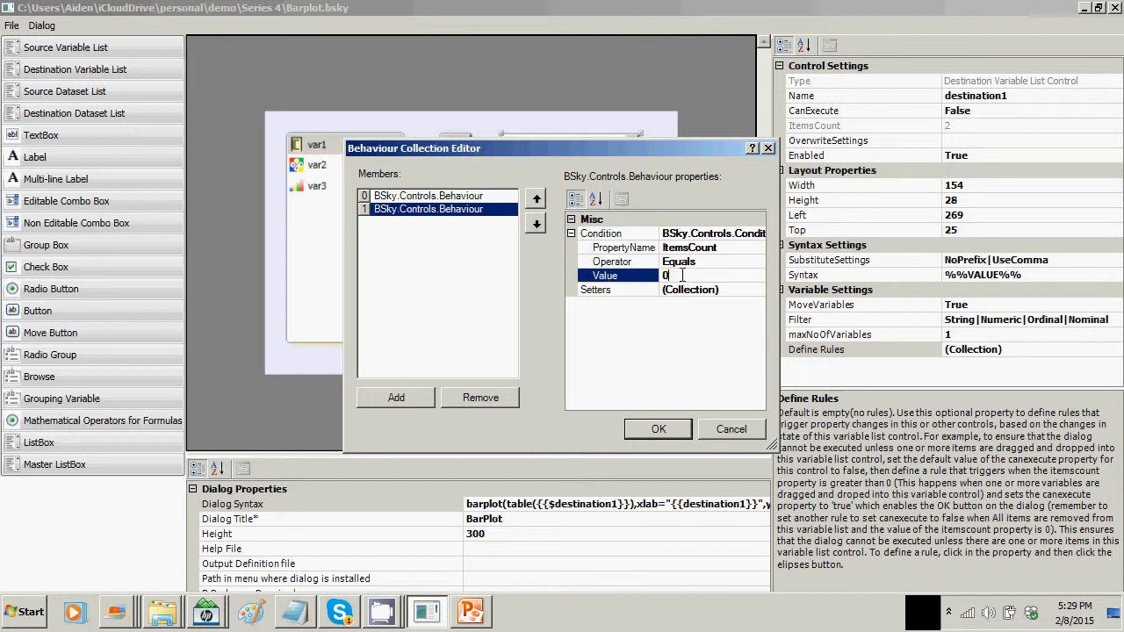
Give the second rule a property setter that sets destination1's CanExecute to False, and accept both rules.
click(734, 291)
click(754, 288)
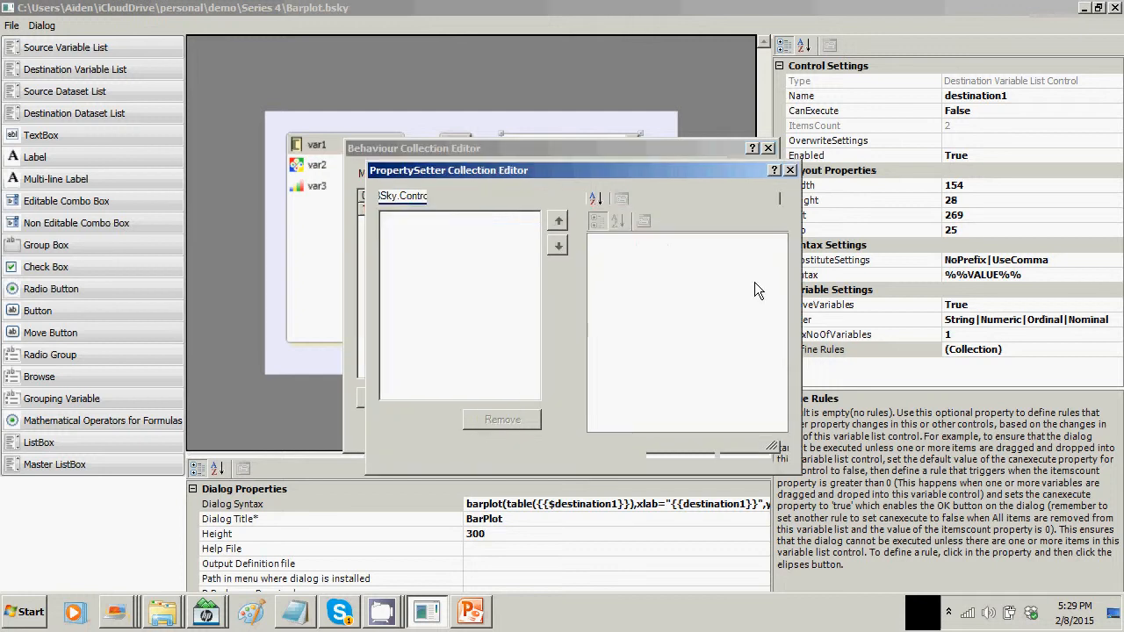
click(418, 419)
click(704, 256)
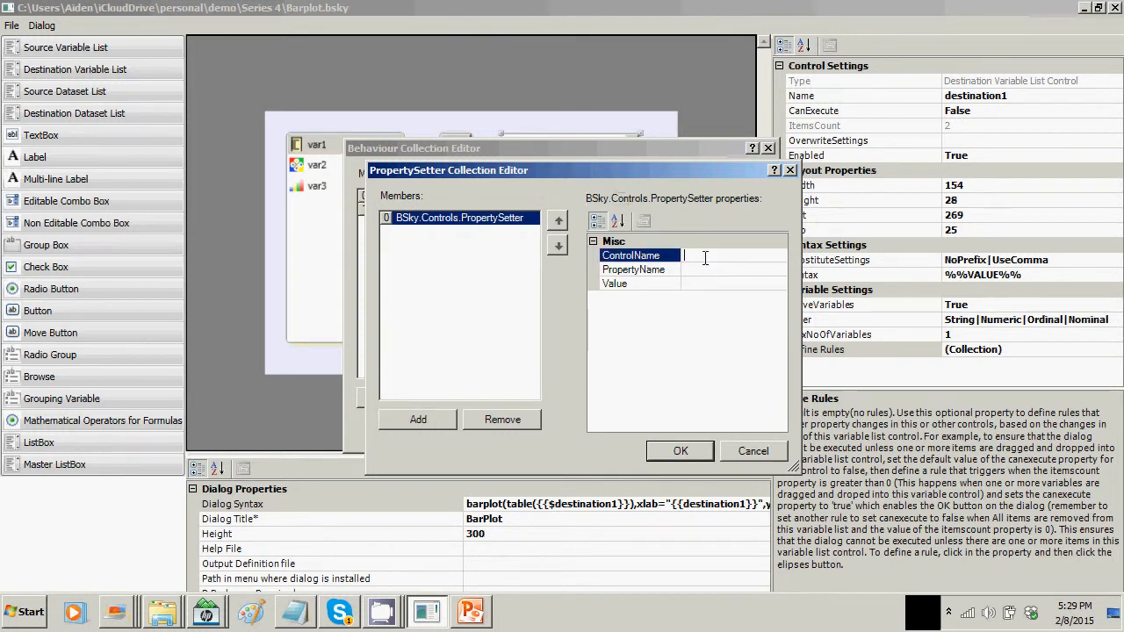
text(CanExecute)
key(BackSpace)
key(BackSpace)
text(de)
click(719, 267)
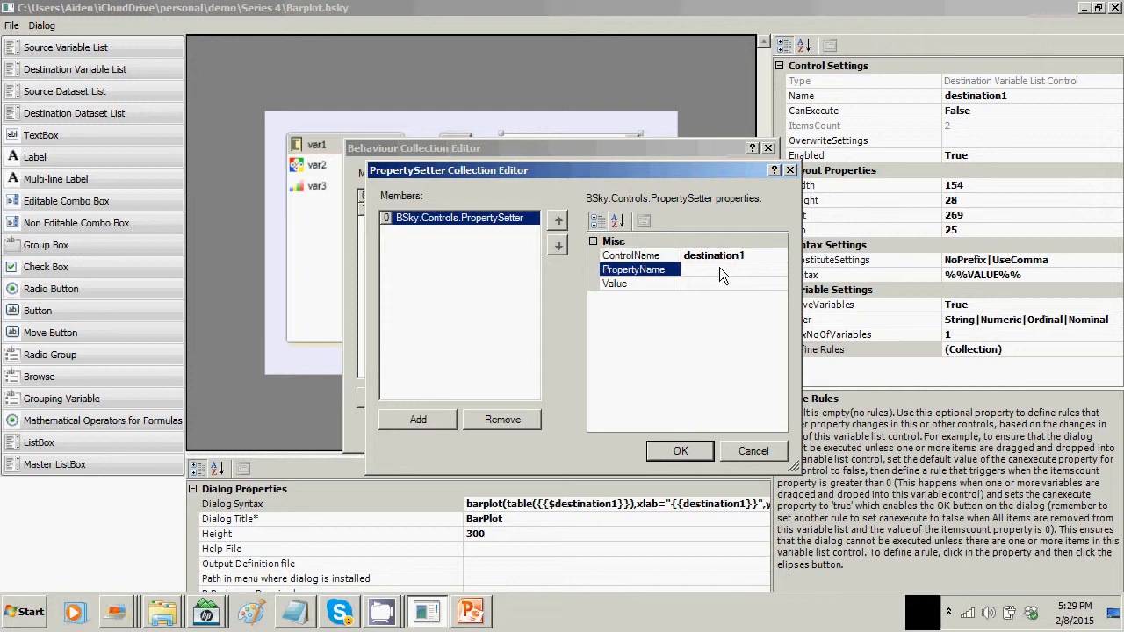
text(CanExecute)
click(707, 283)
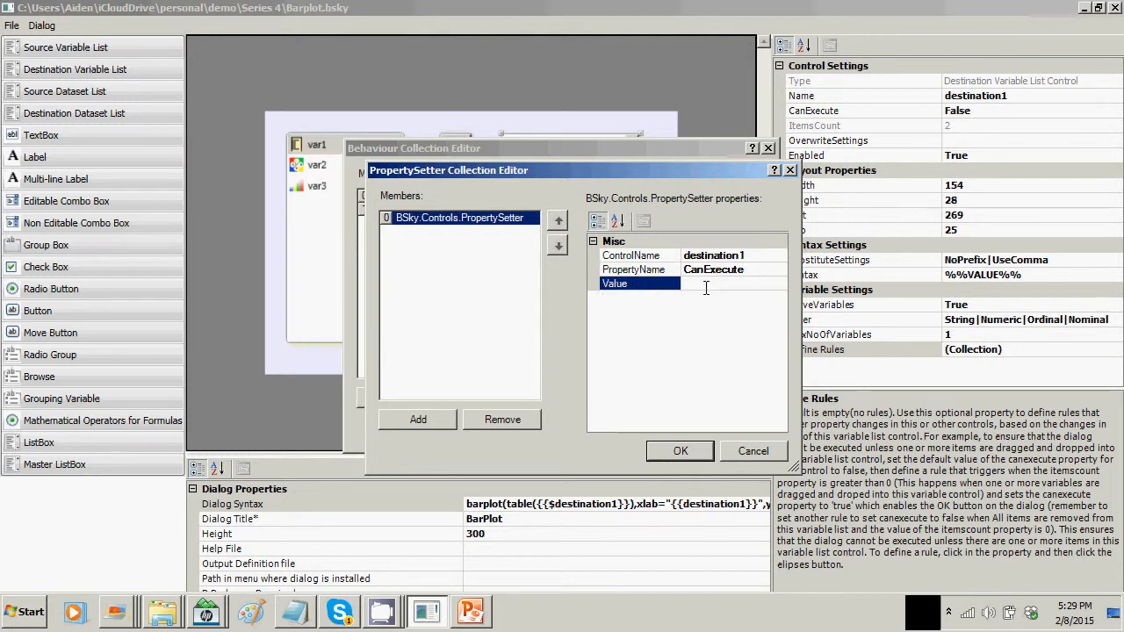
text(False)
drag(642, 166, 590, 108)
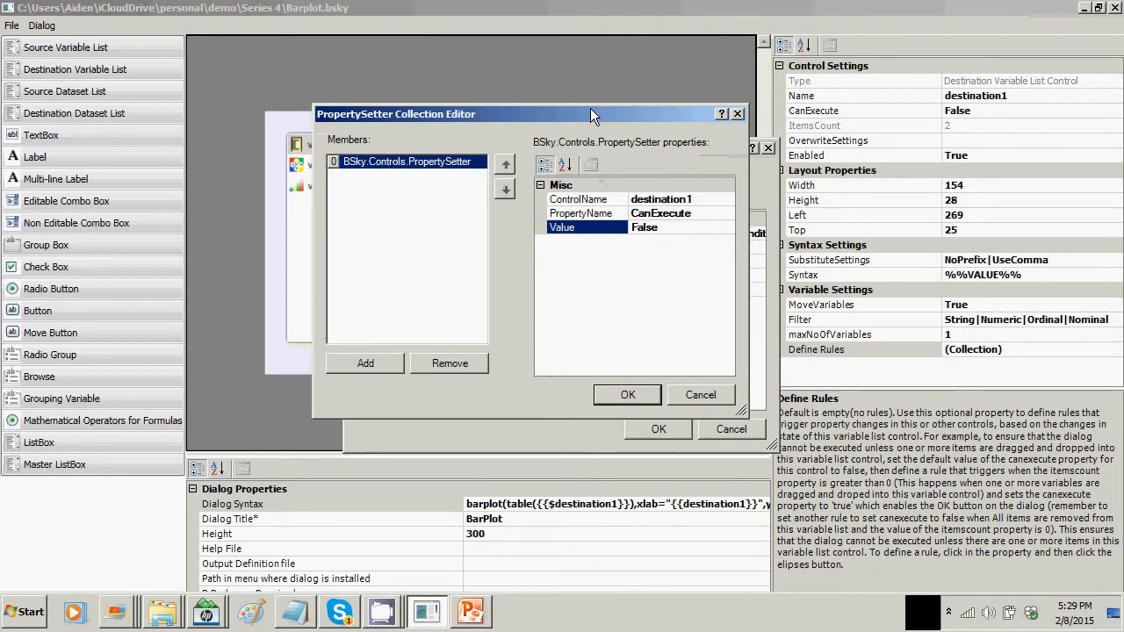
click(622, 389)
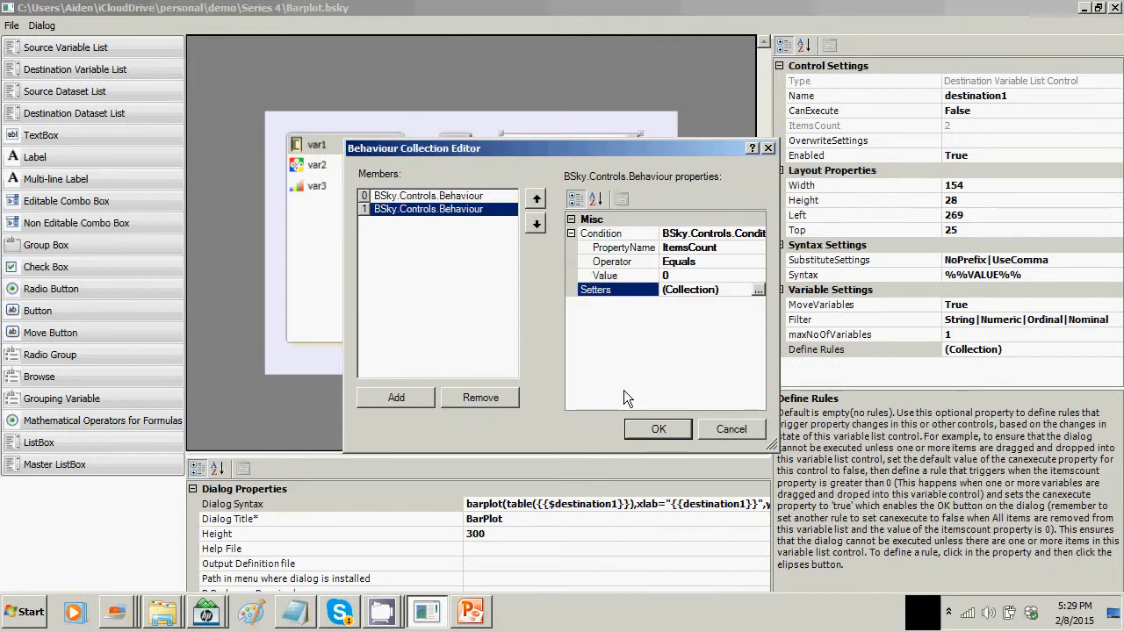
click(647, 428)
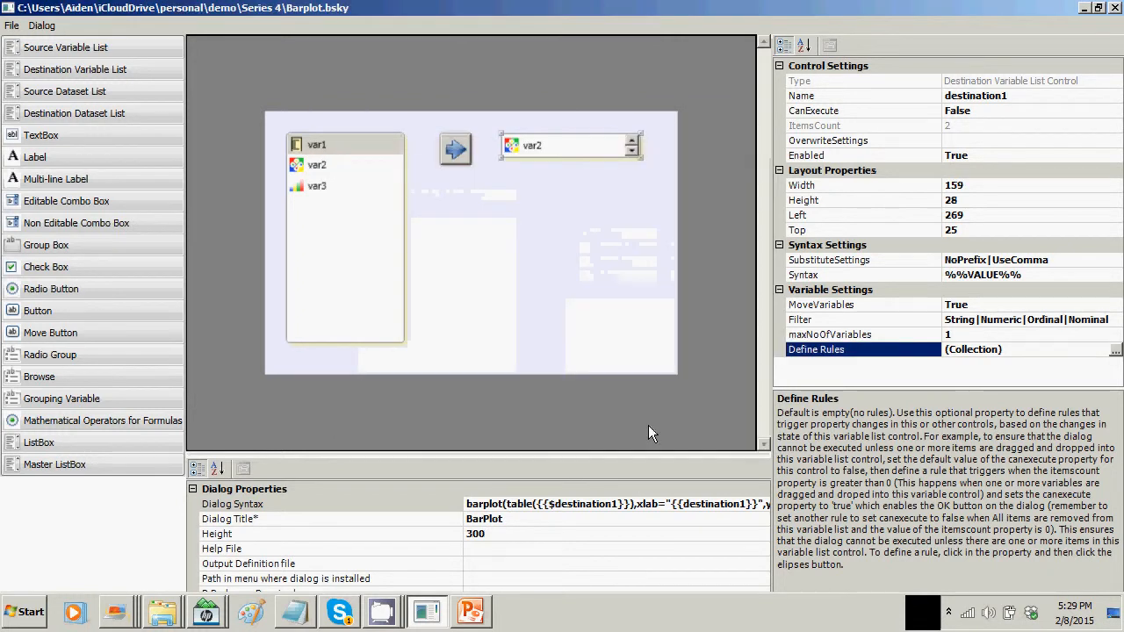
Save the dialog definition and open a preview of the BarPlot dialog.
click(12, 26)
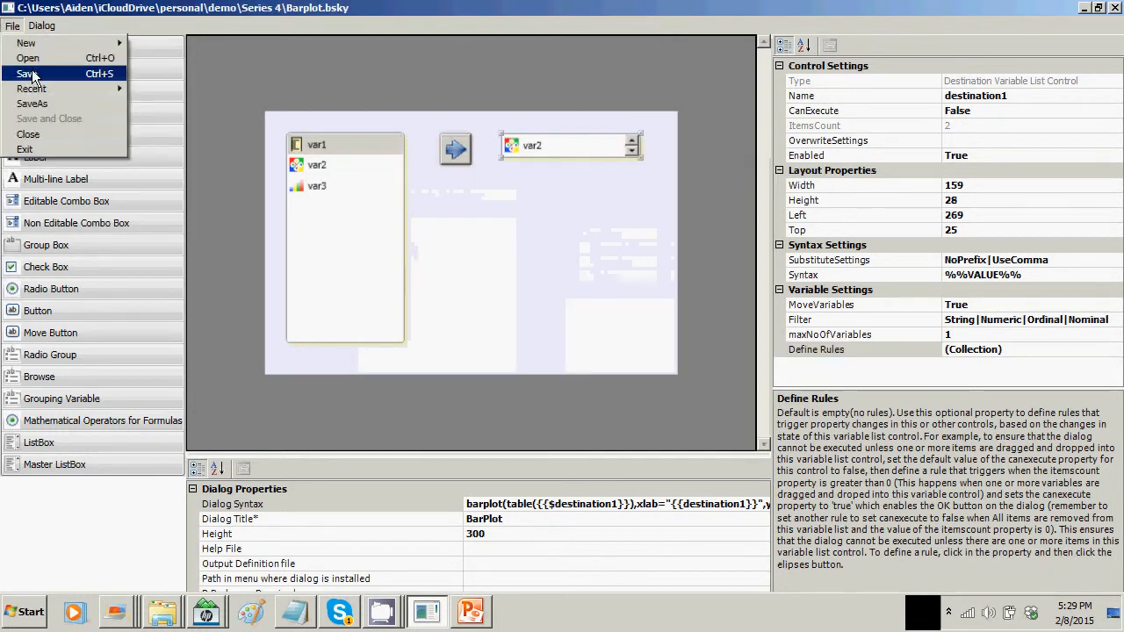
click(70, 74)
click(41, 25)
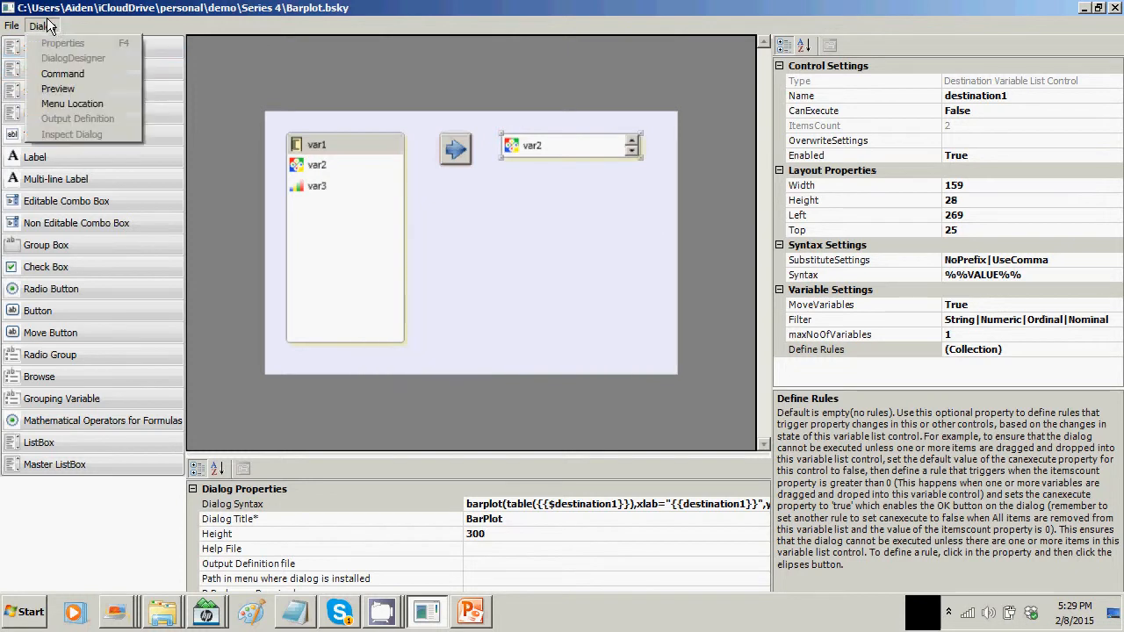
click(62, 88)
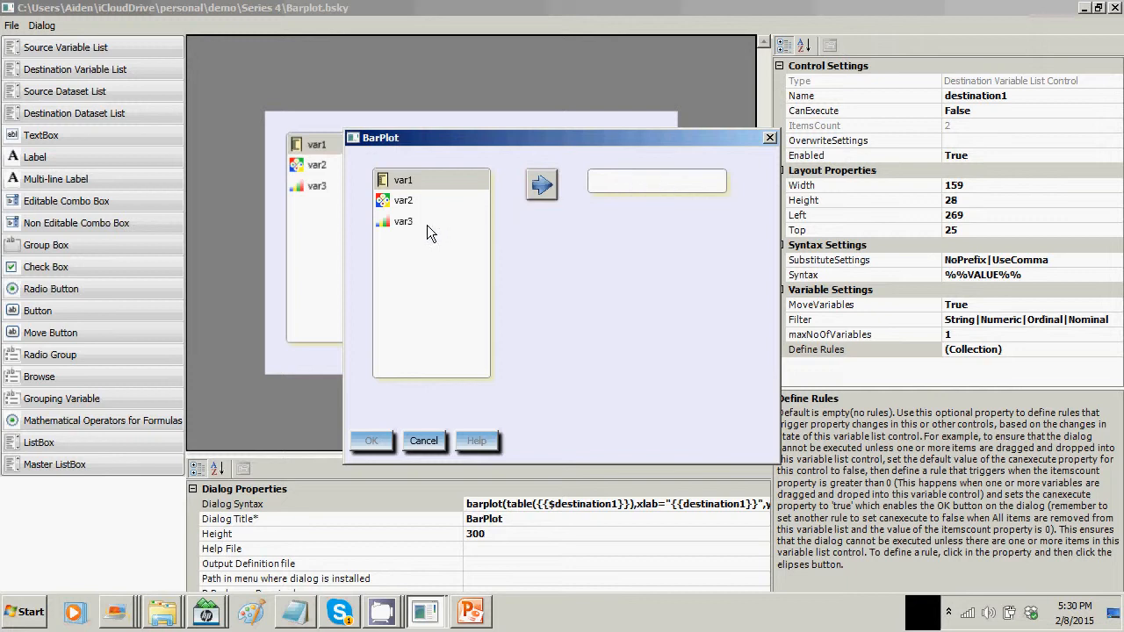
Test the execution rules in the preview by moving var2 into and out of the destination list twice, and close the preview.
click(406, 201)
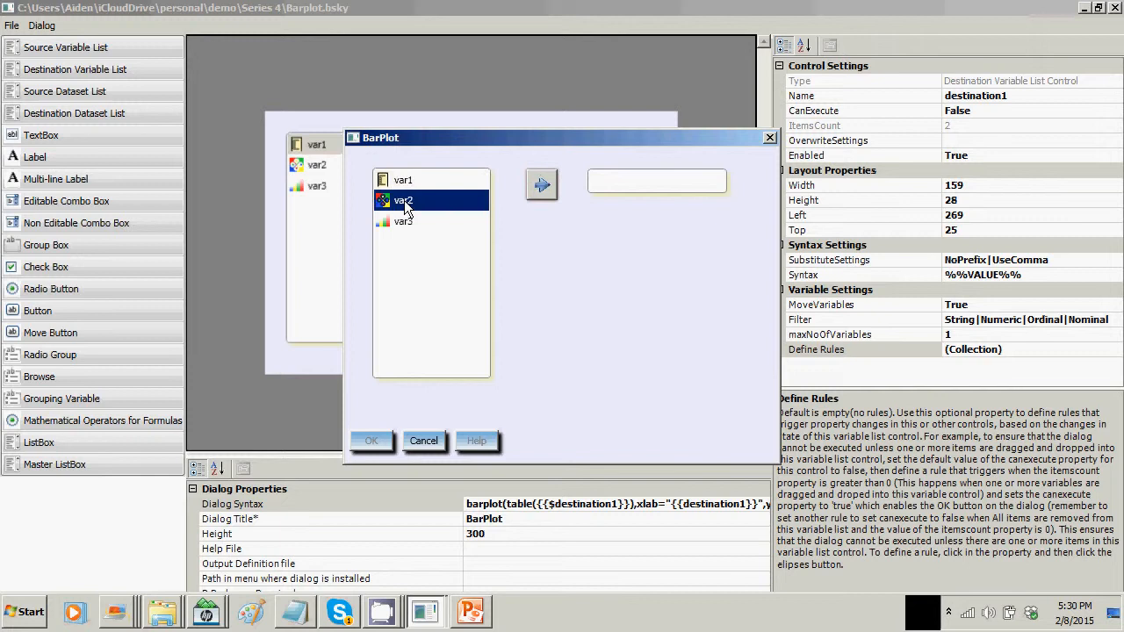
click(540, 186)
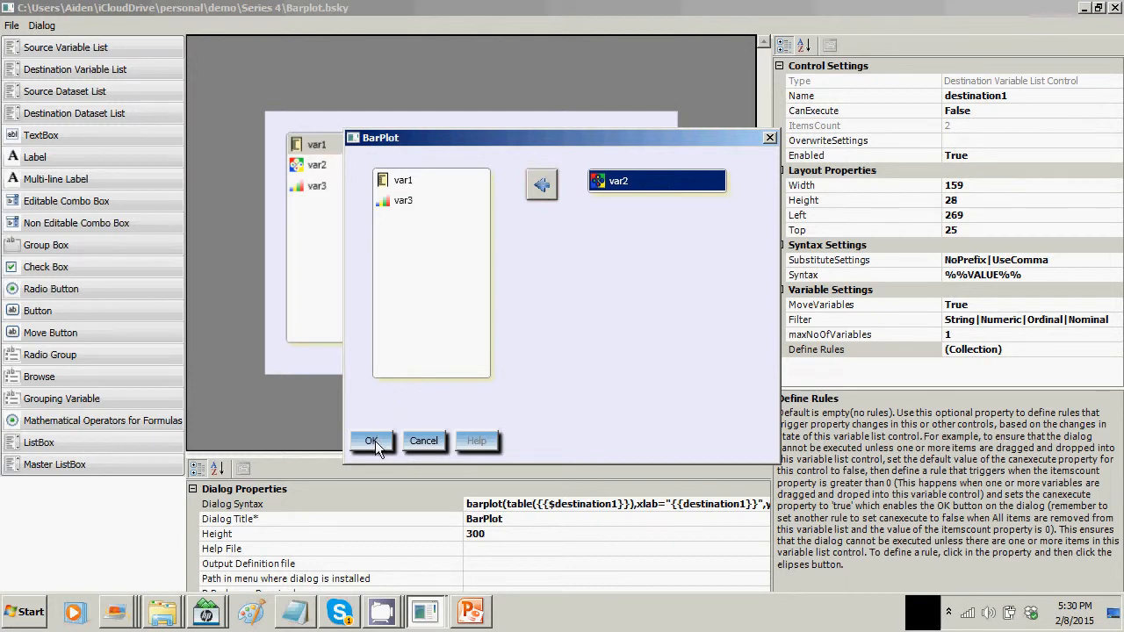
click(541, 186)
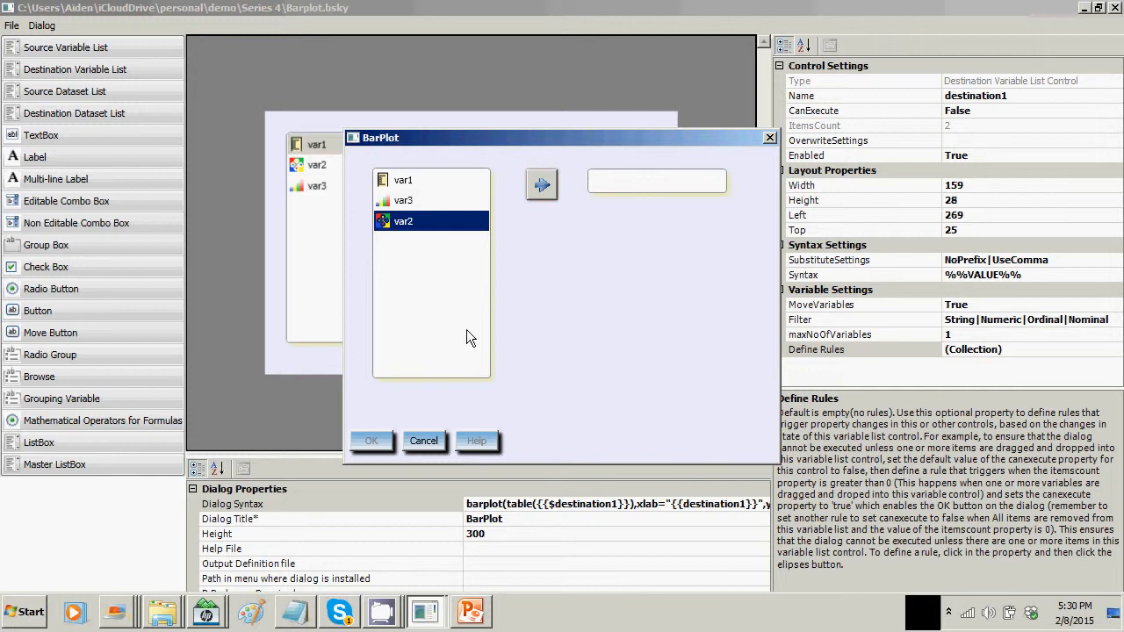
click(539, 186)
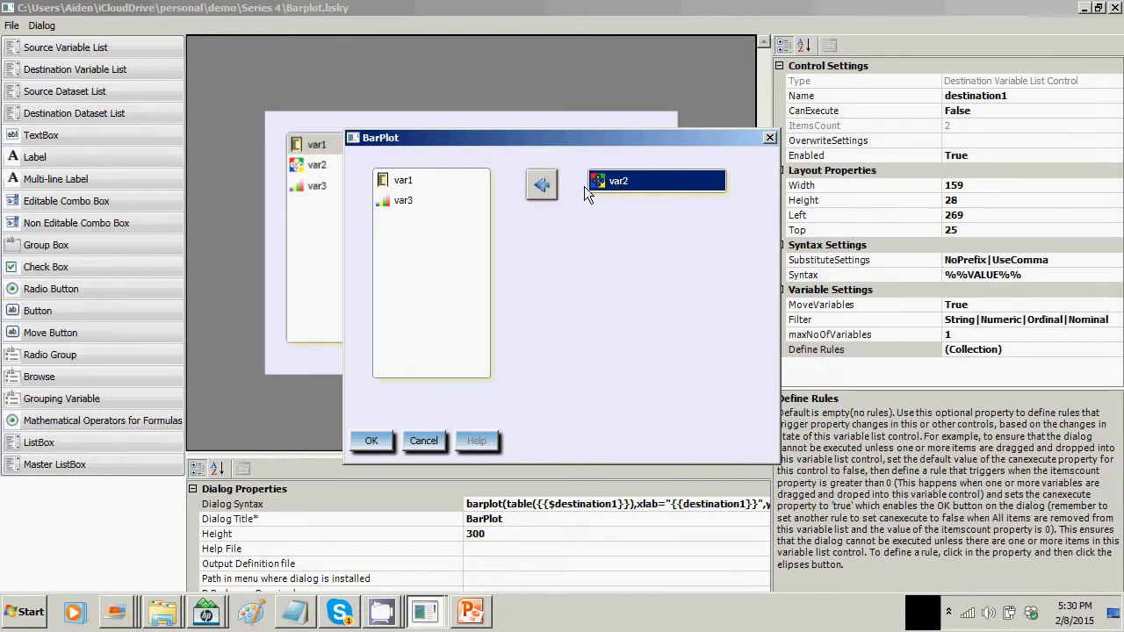
click(541, 185)
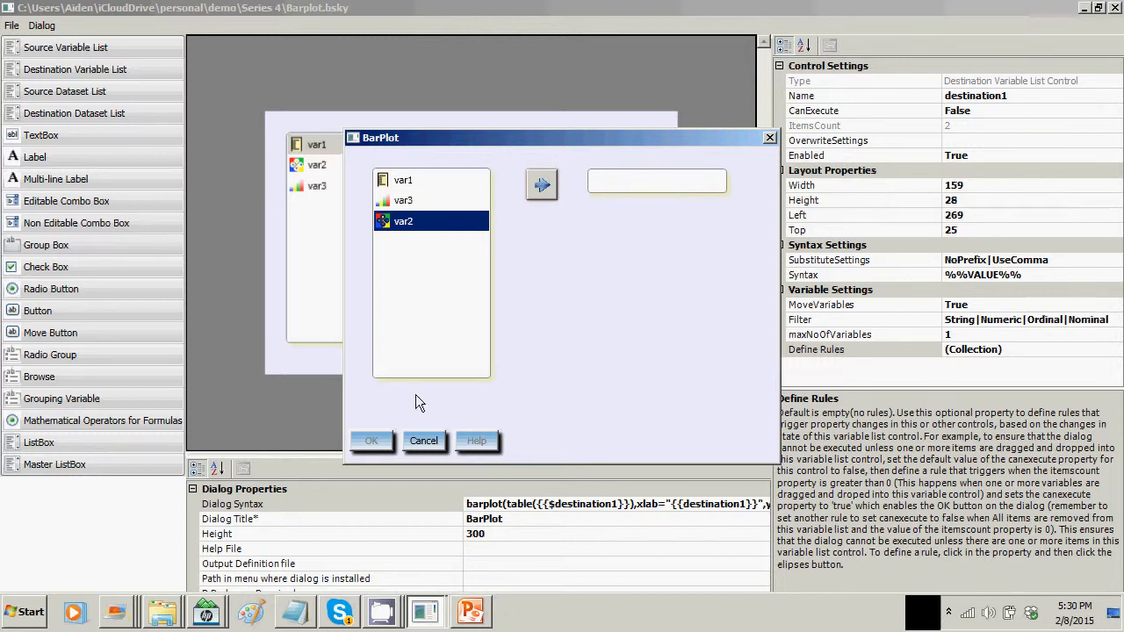
click(425, 441)
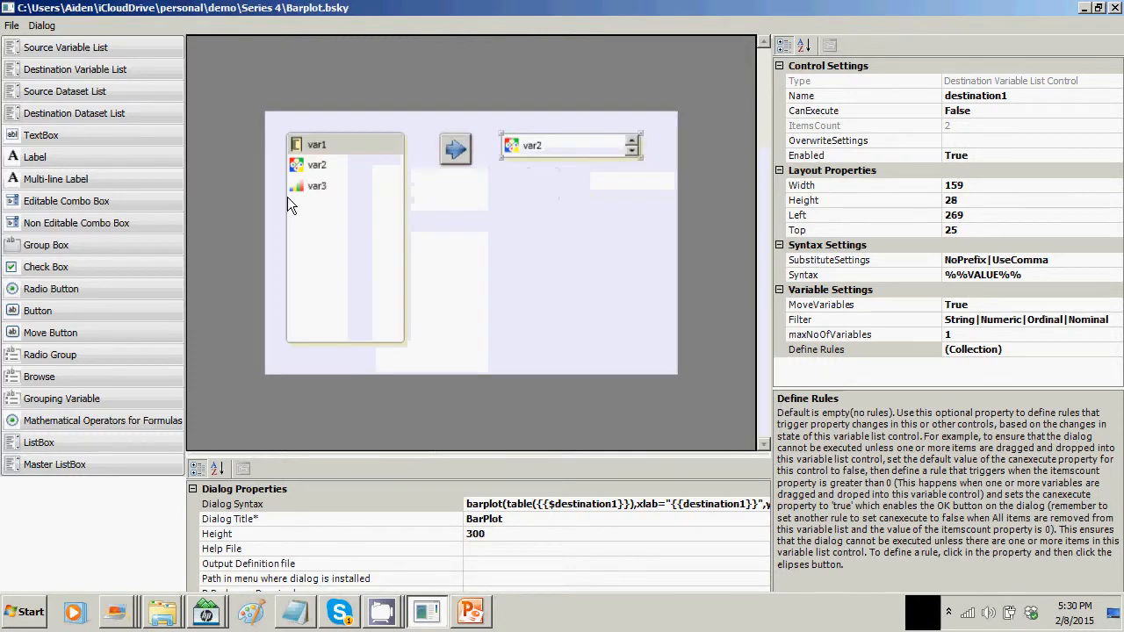
Save the BarPlot dialog definition again after the preview test.
click(12, 25)
click(26, 74)
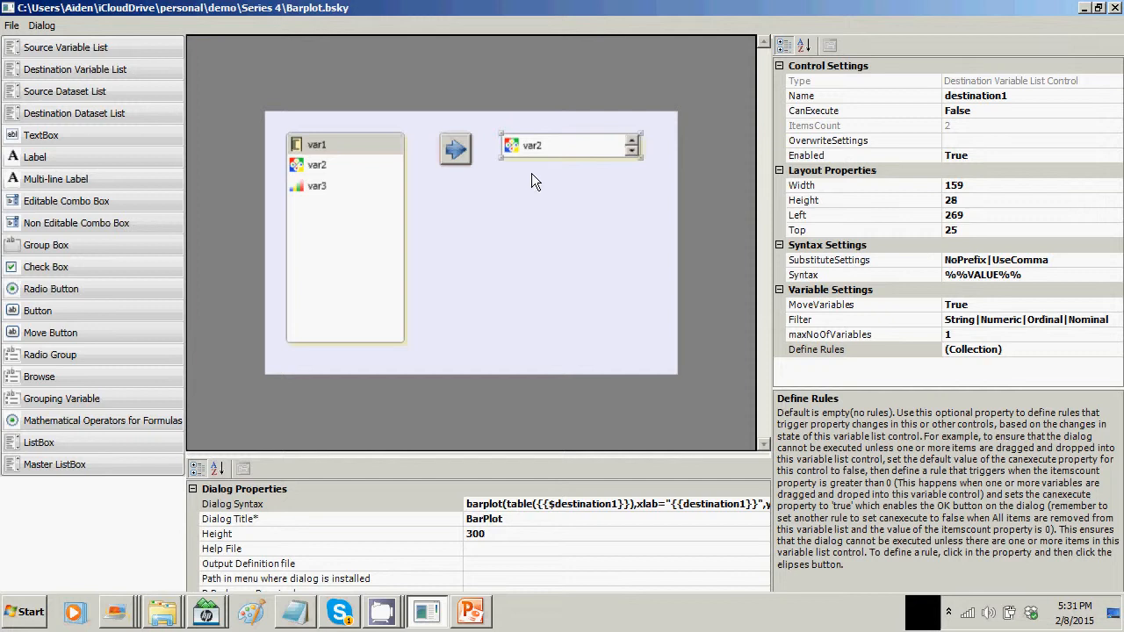
click(12, 25)
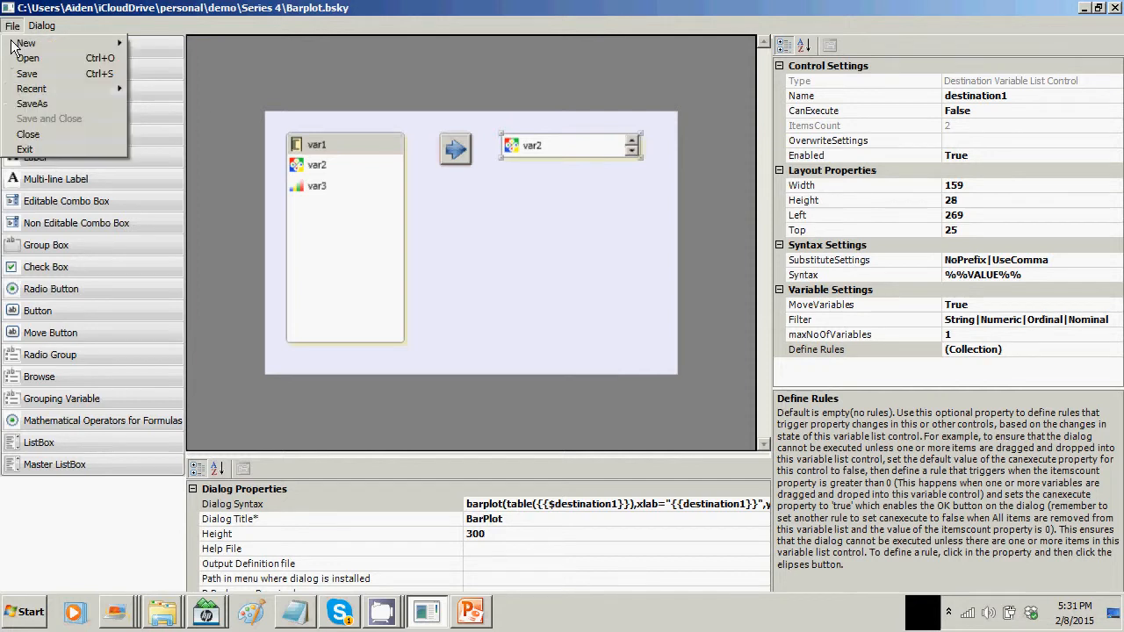
click(613, 472)
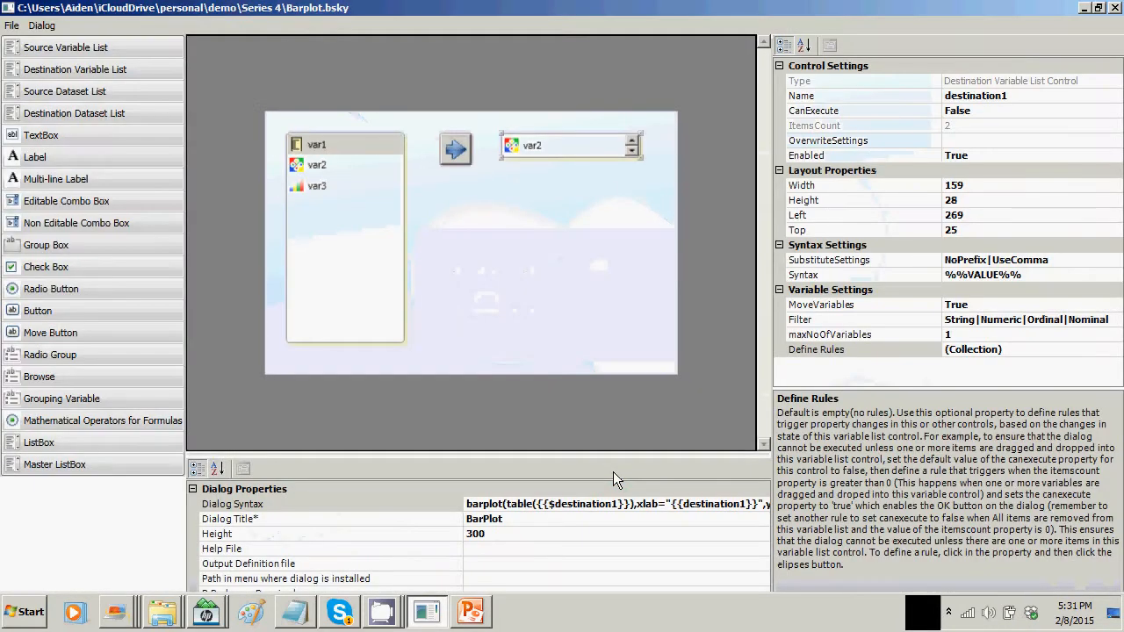
Save the Barplot.bsky dialog definition and close it in the dialog designer.
click(17, 27)
click(17, 72)
click(13, 26)
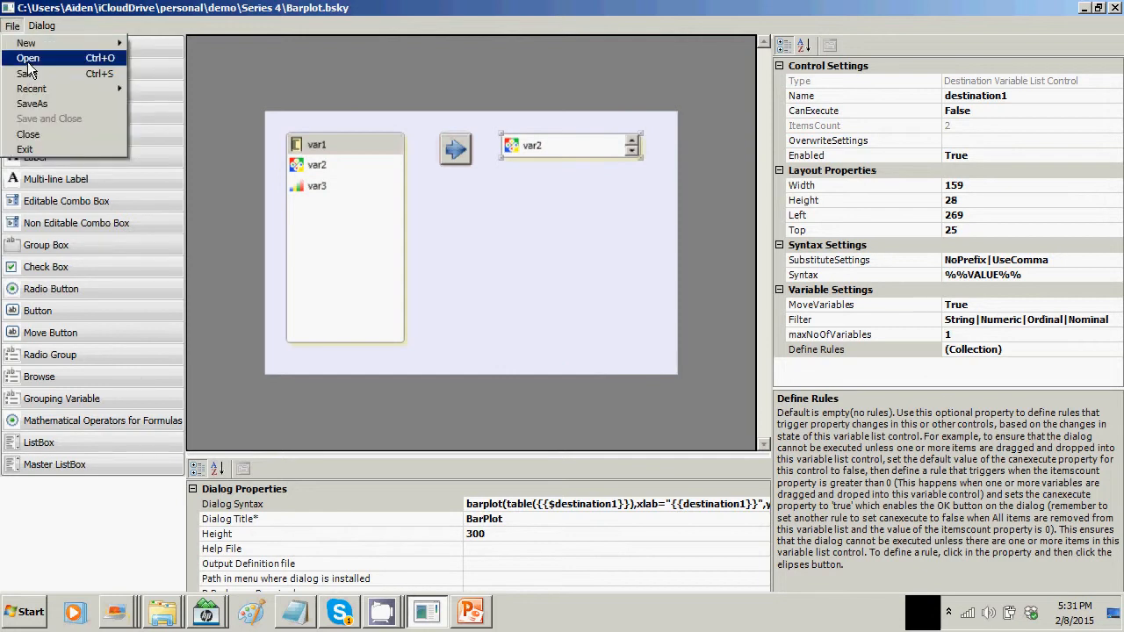
click(24, 136)
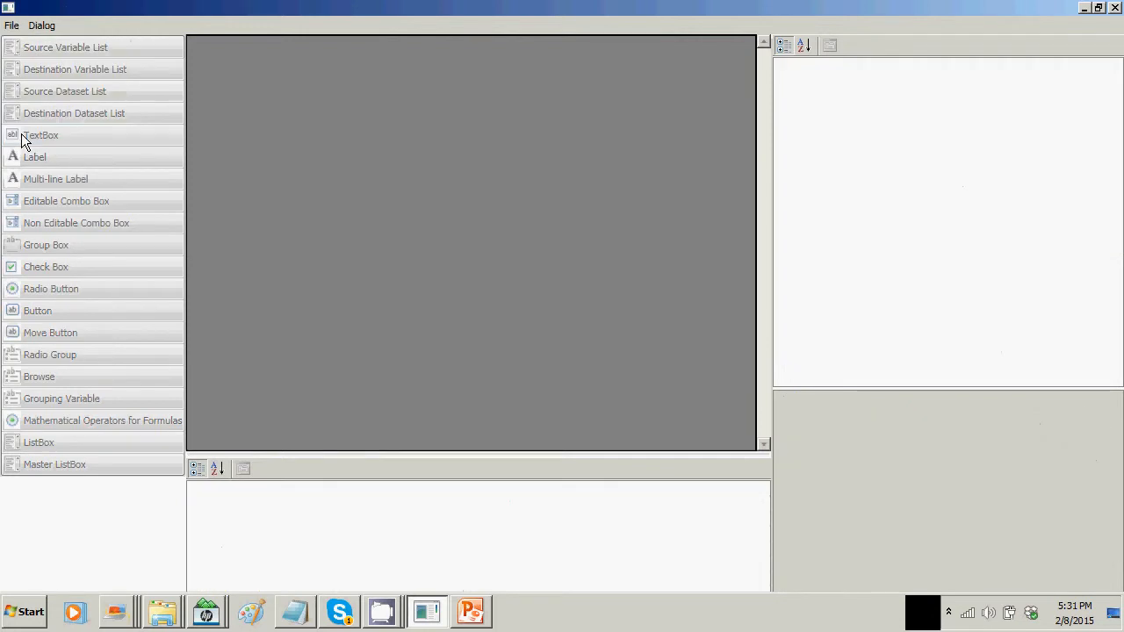
Launch BlueSky Statistics and open its Dialog Installer.
click(20, 609)
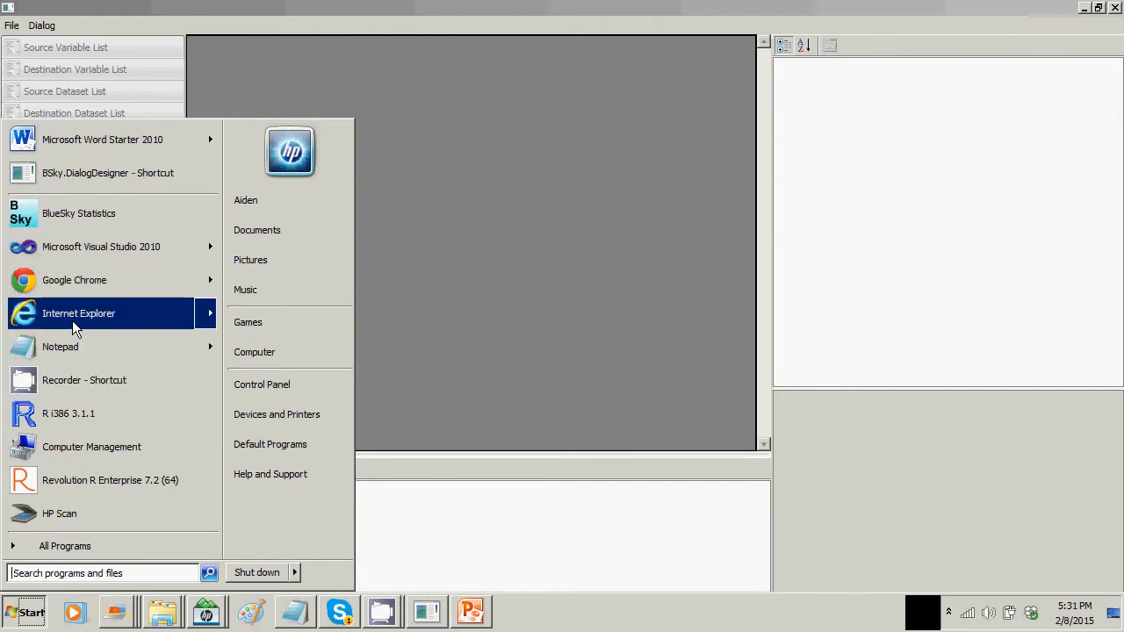
click(91, 215)
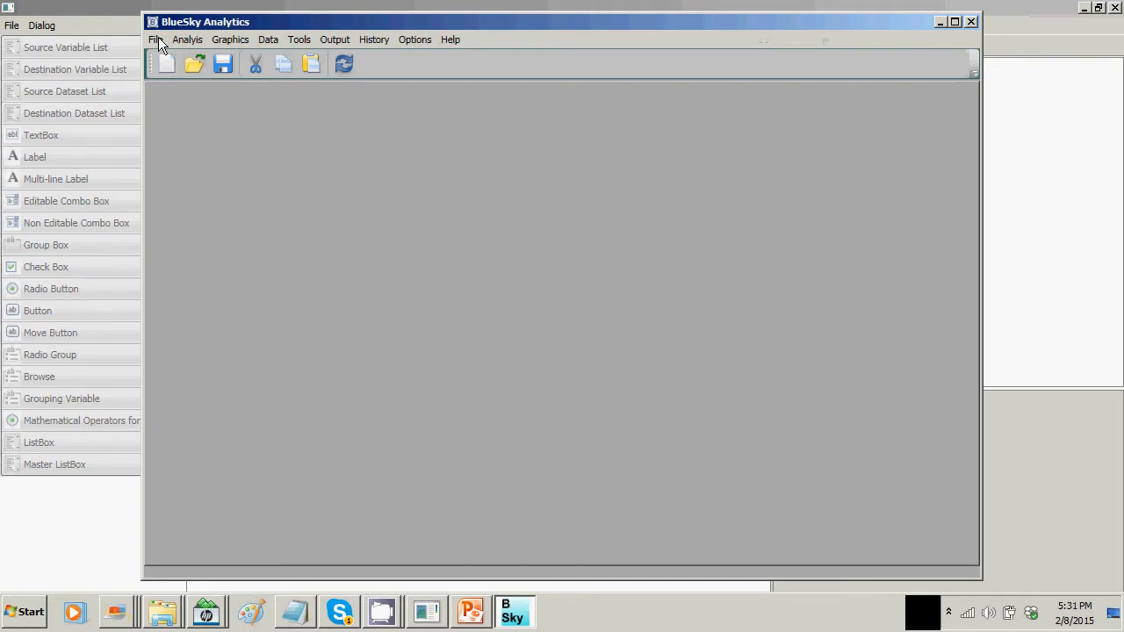
click(158, 40)
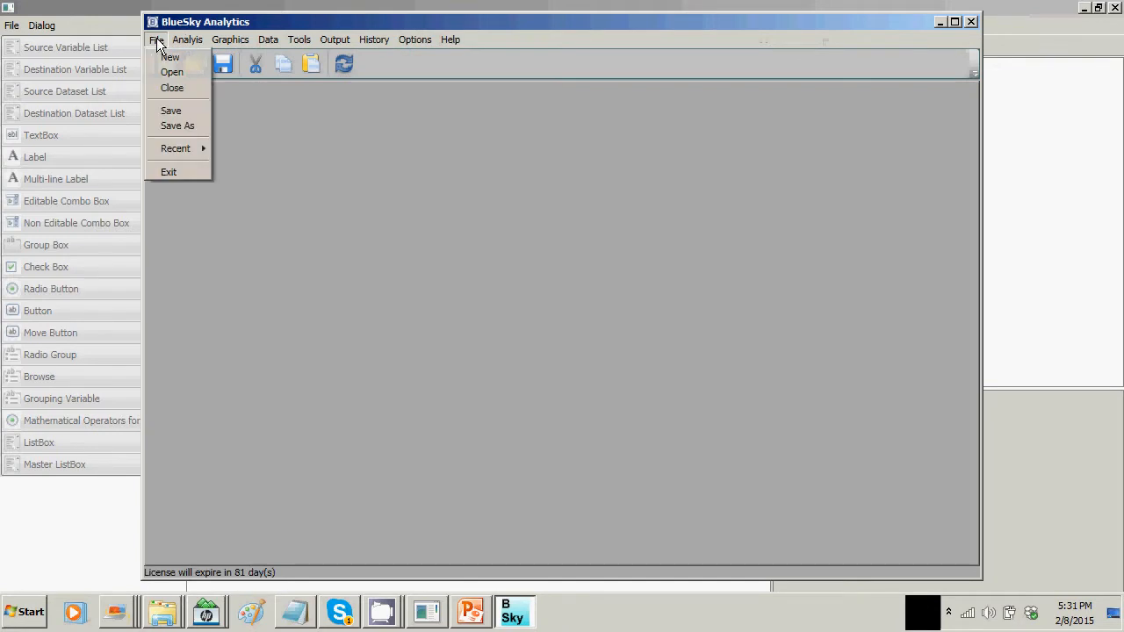
mouse_move(168, 147)
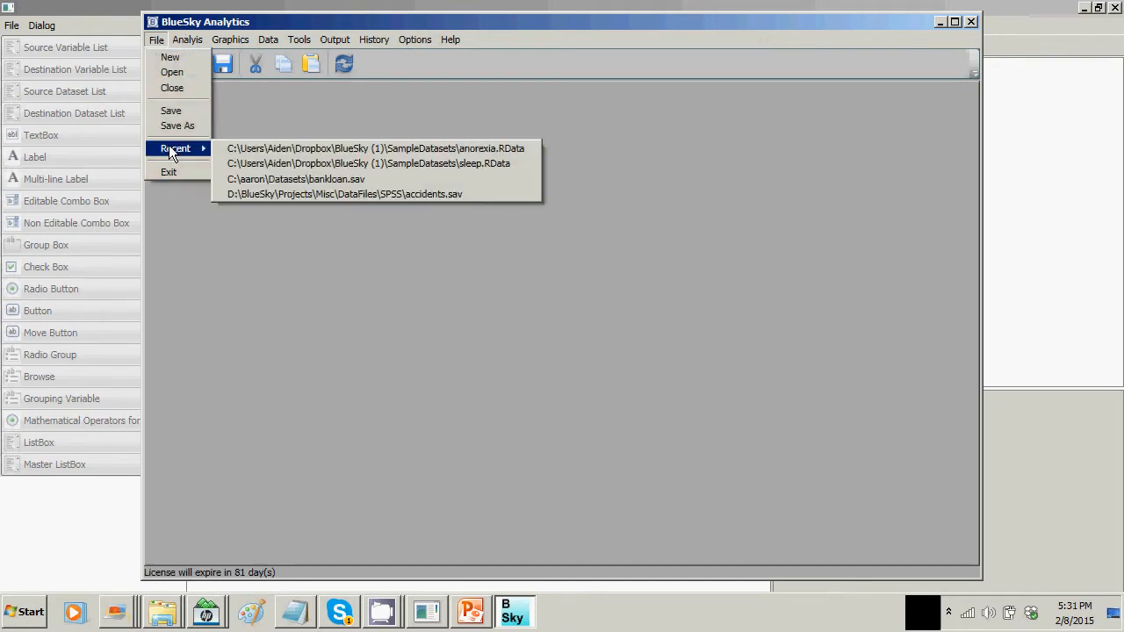
click(334, 40)
click(300, 40)
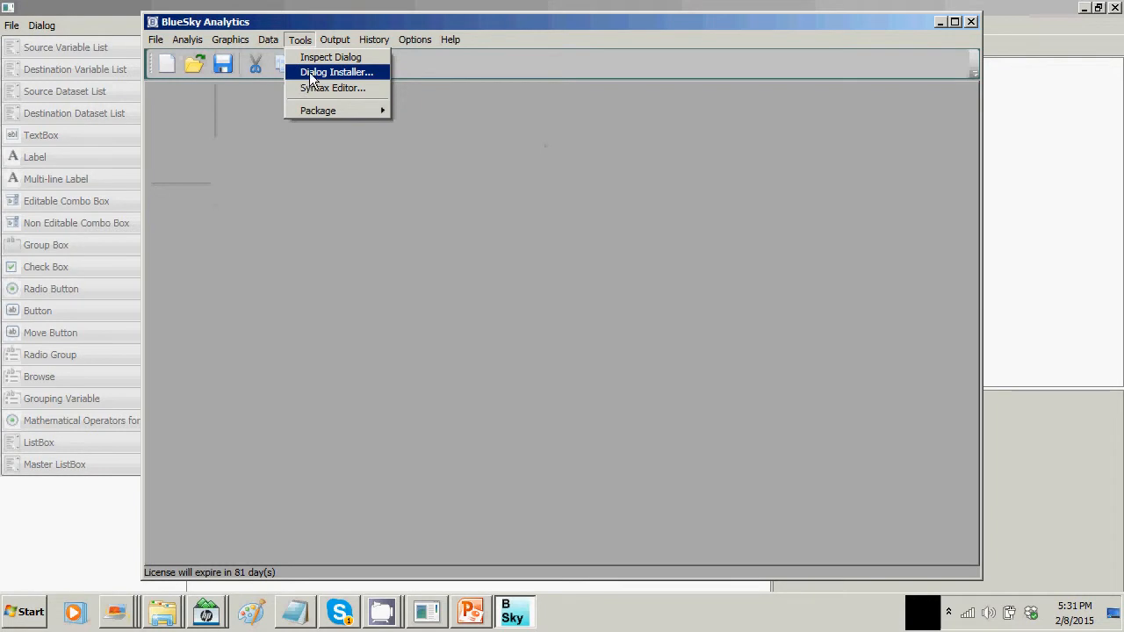
click(316, 72)
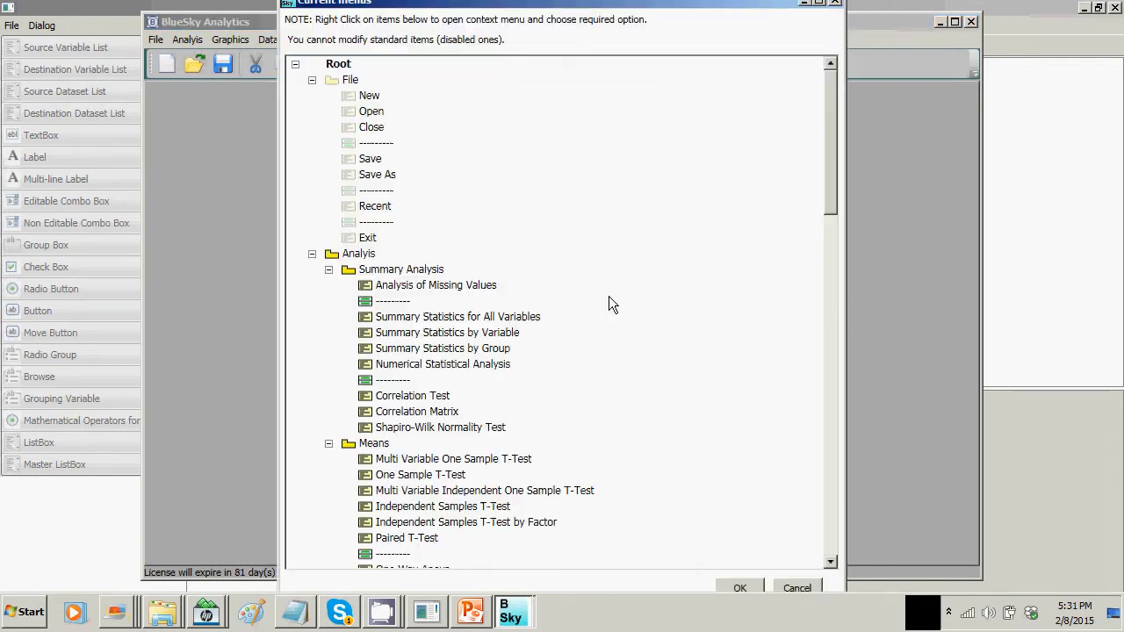
Choose to overwrite the test1 command in the Graphics category and confirm the overwrite.
scroll(600, 286, down, 5)
scroll(591, 278, down, 10)
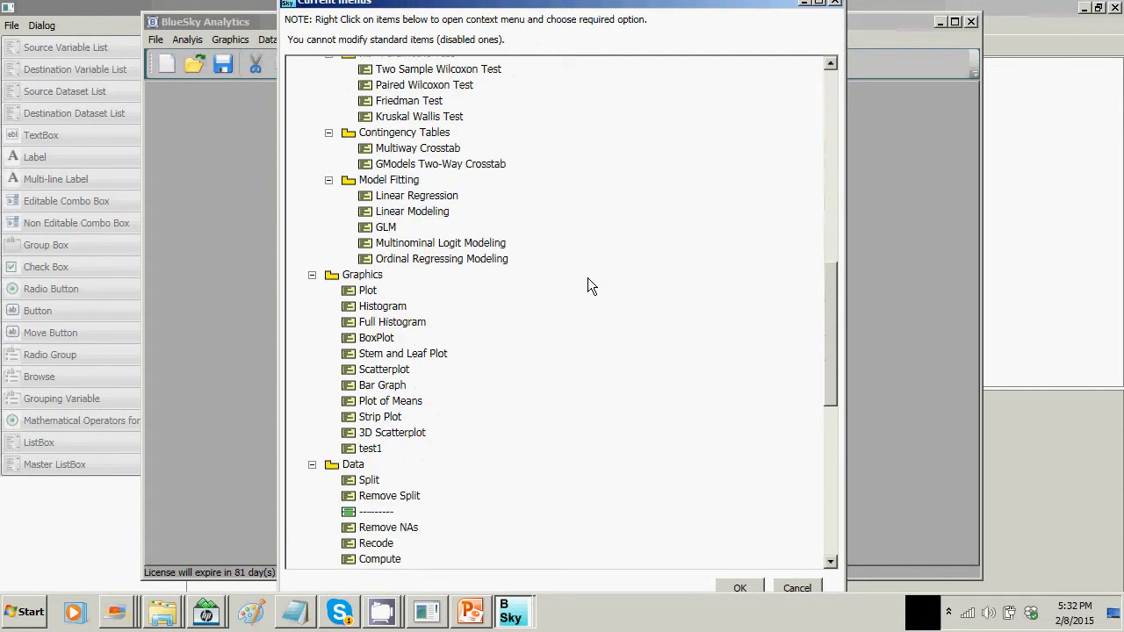
right_click(373, 447)
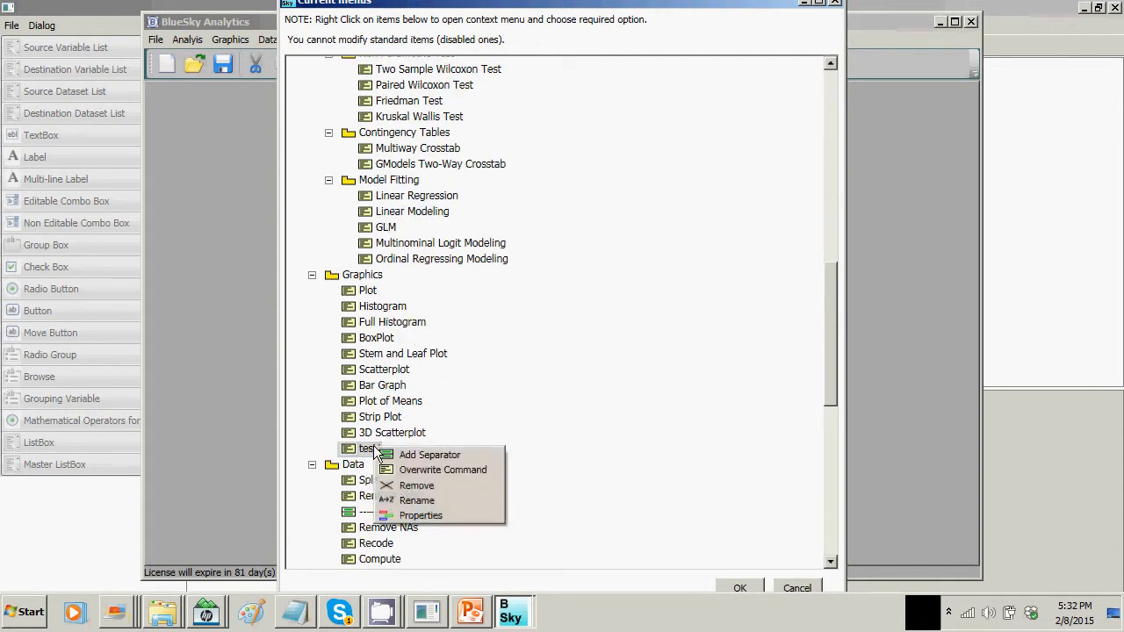
click(433, 468)
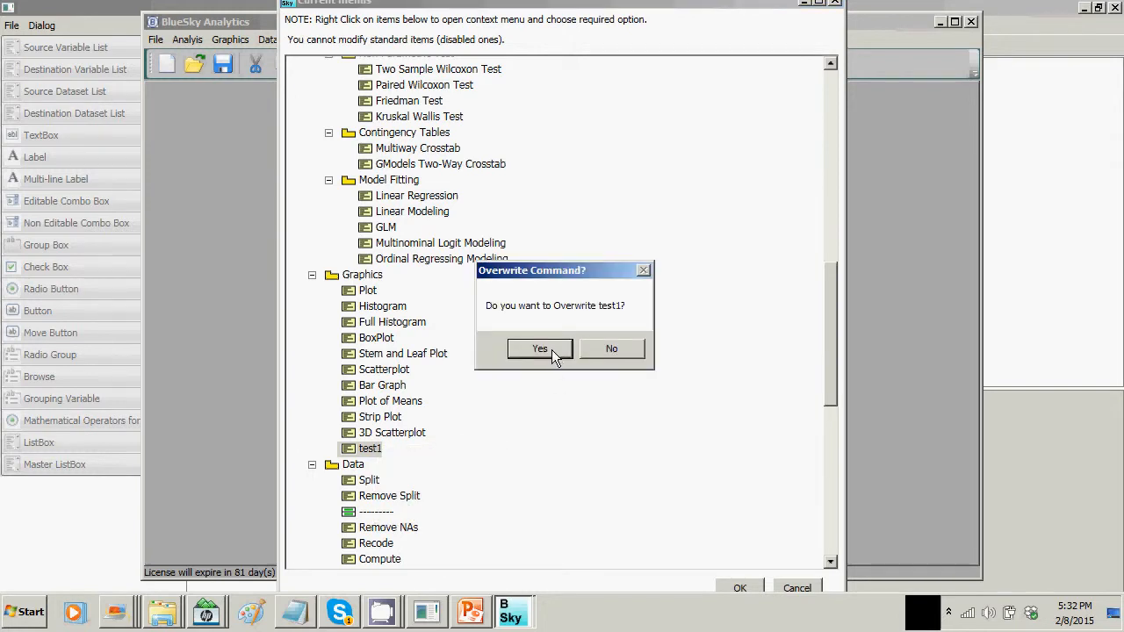
click(540, 348)
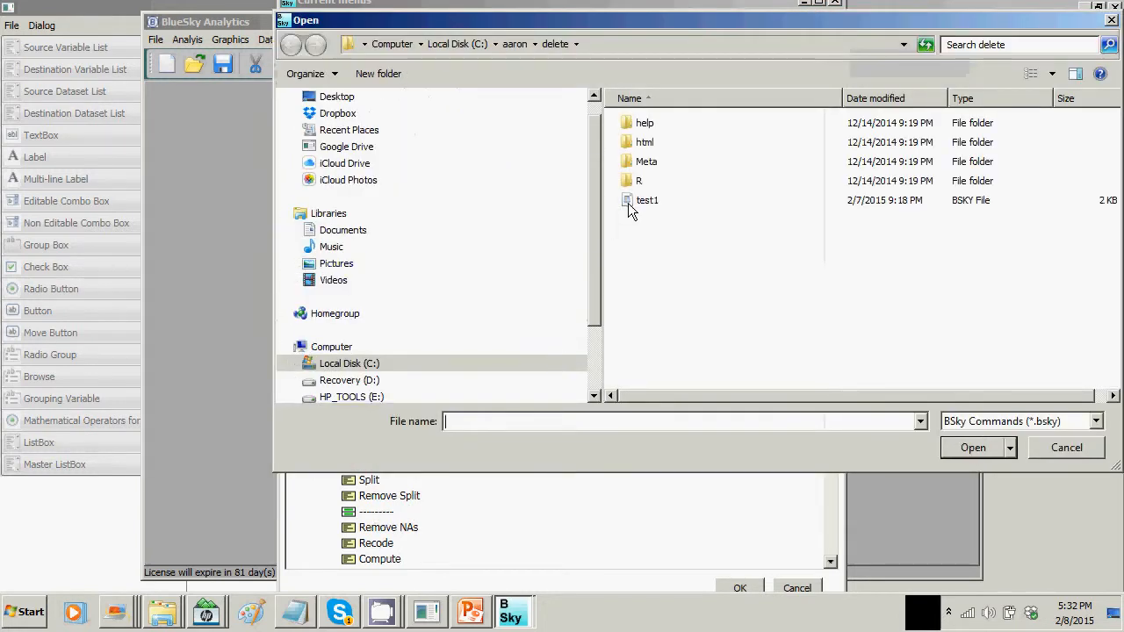
Install Barplot.bsky from the iCloud Drive folder personal\demo\Series 4 as the replacement command, and accept the menu changes.
click(344, 172)
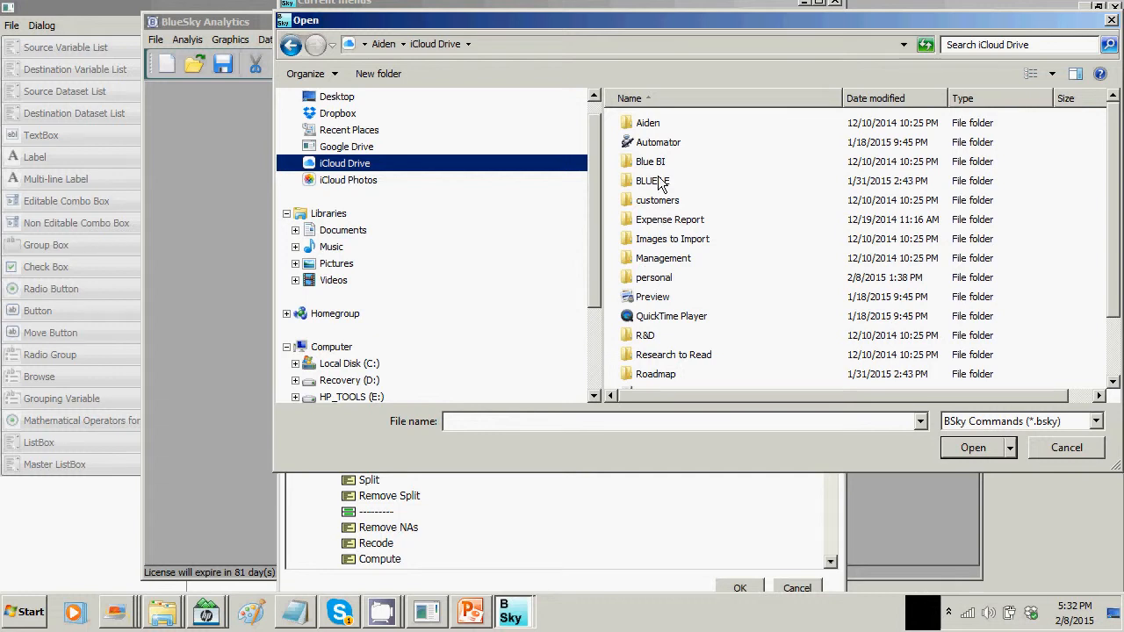
click(657, 181)
scroll(657, 185, down, 2)
double_click(655, 205)
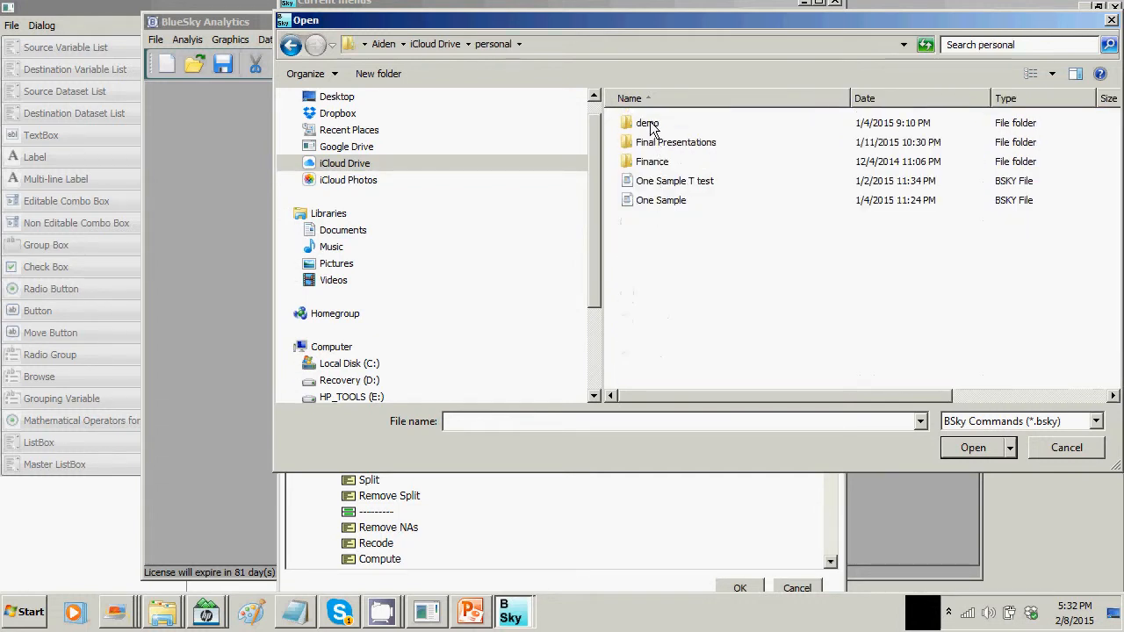
double_click(649, 123)
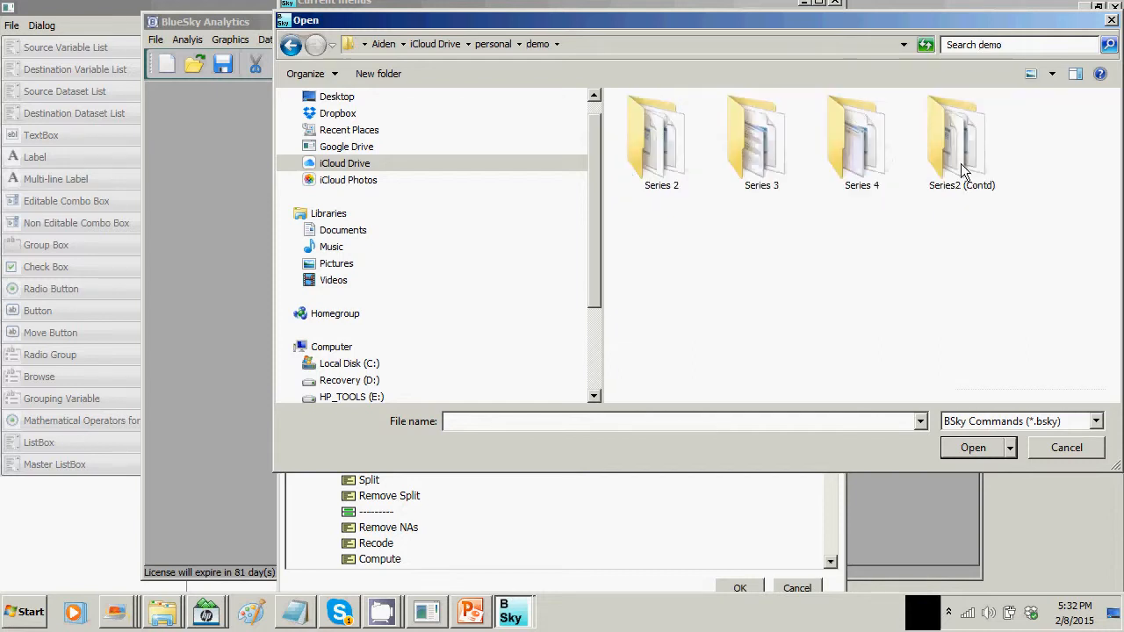
double_click(847, 151)
click(707, 145)
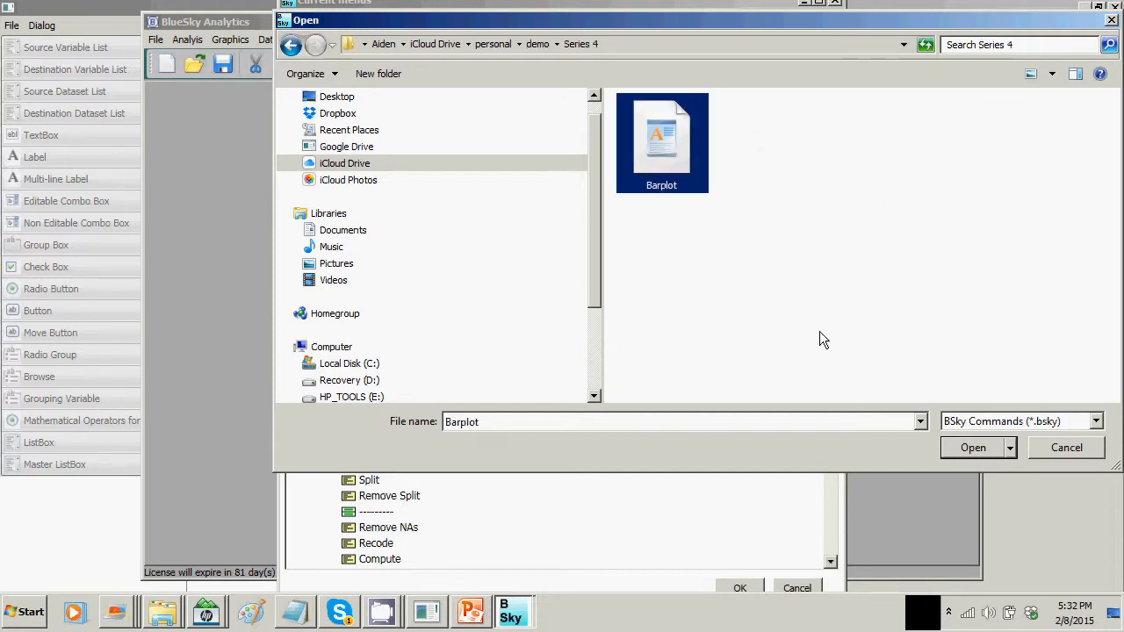
click(969, 448)
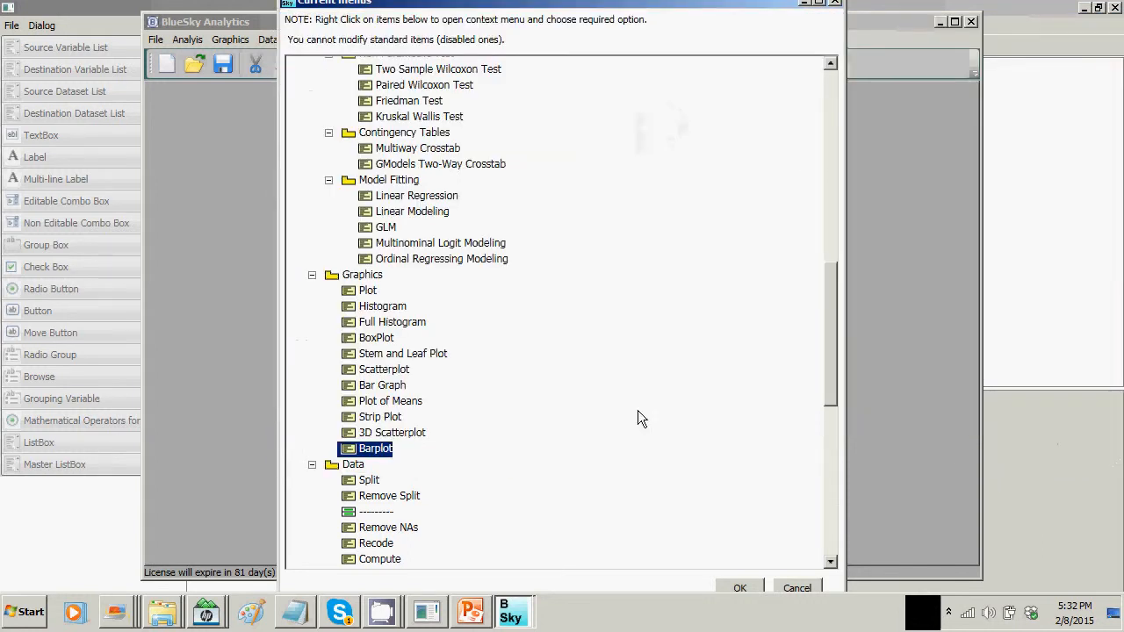
click(740, 586)
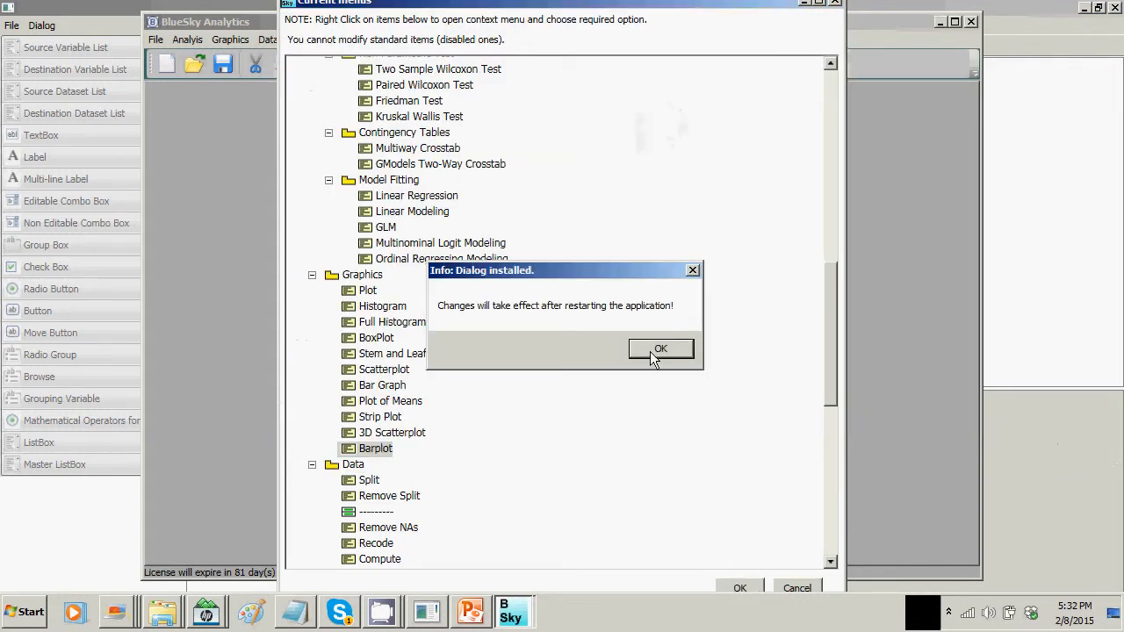
click(659, 349)
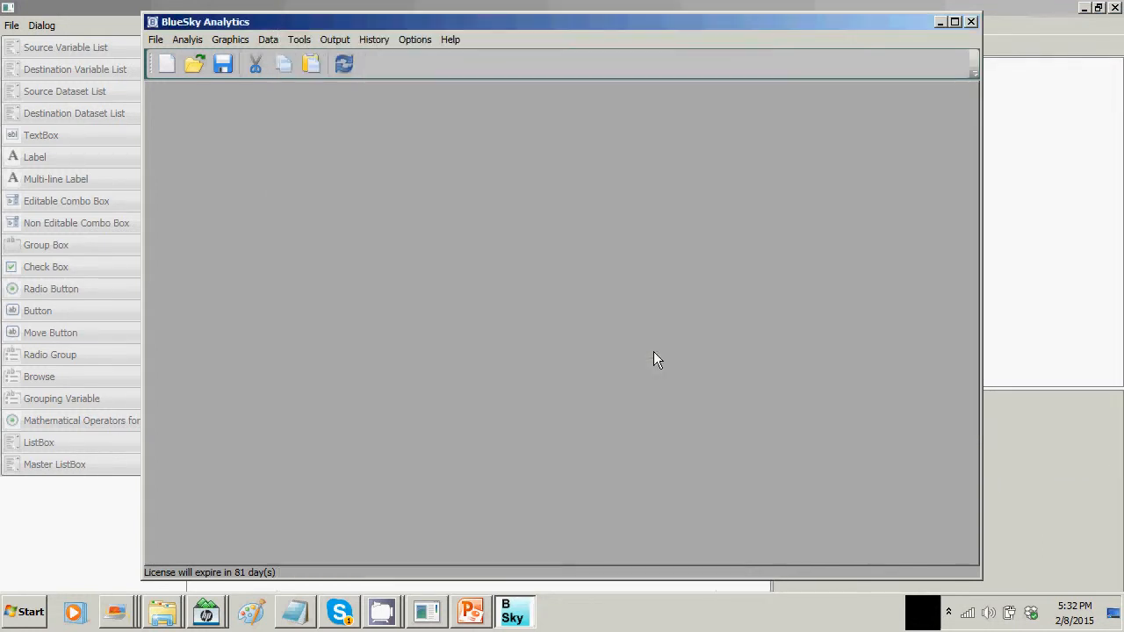
Restart BlueSky Statistics to load the newly installed dialog.
double_click(151, 24)
click(590, 361)
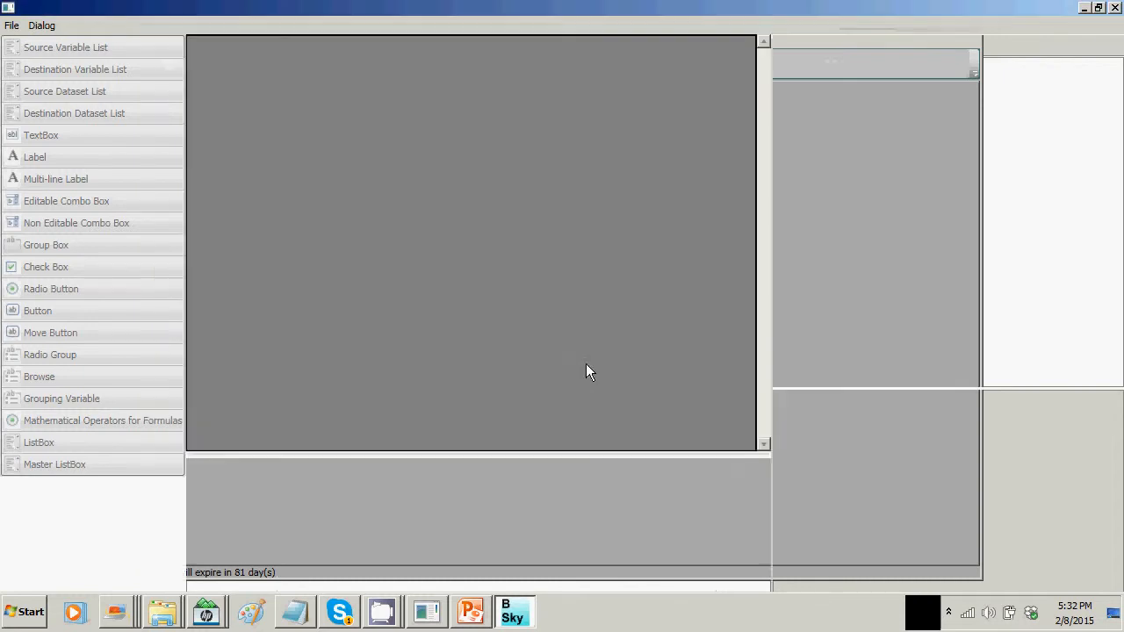
click(26, 615)
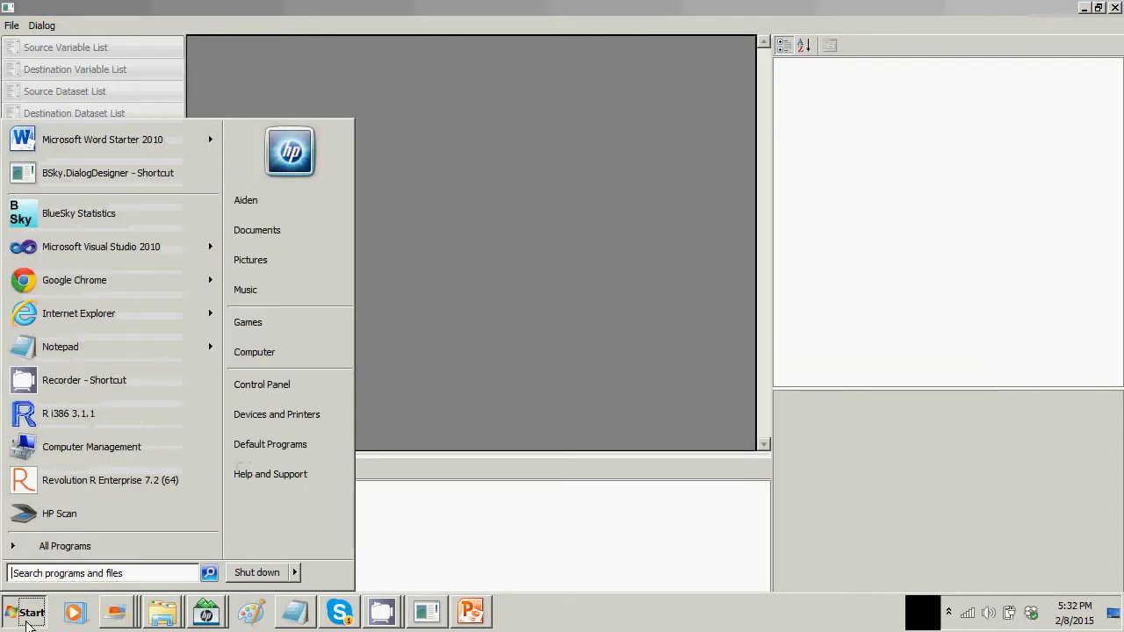
click(24, 213)
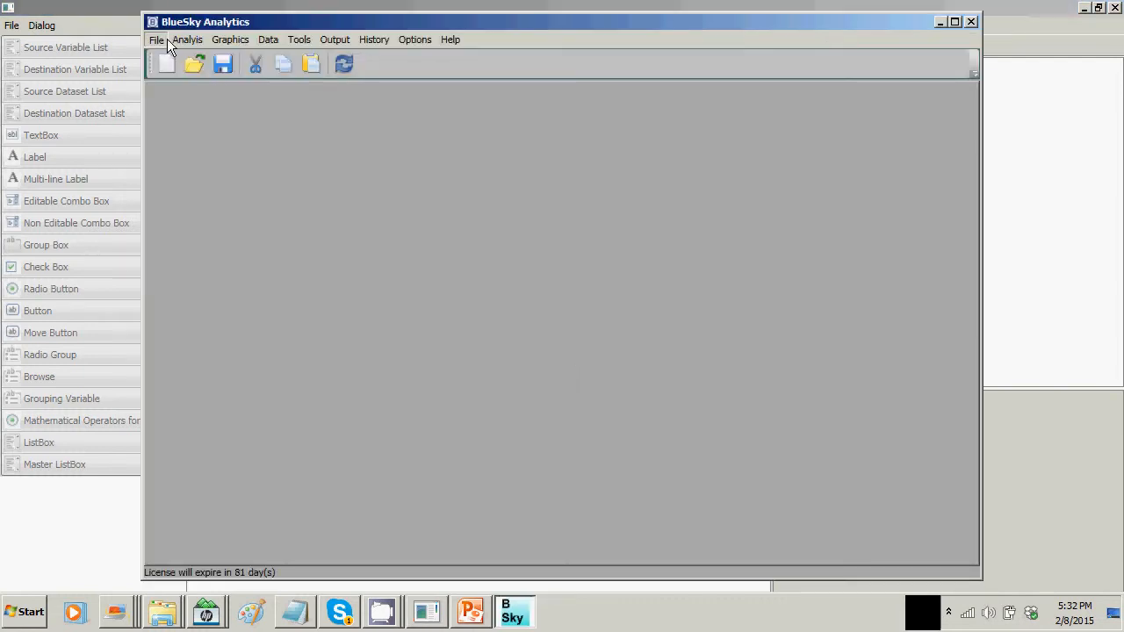
Open the recent dataset anorexia.RData and bring its data grid in front of the output window.
click(158, 40)
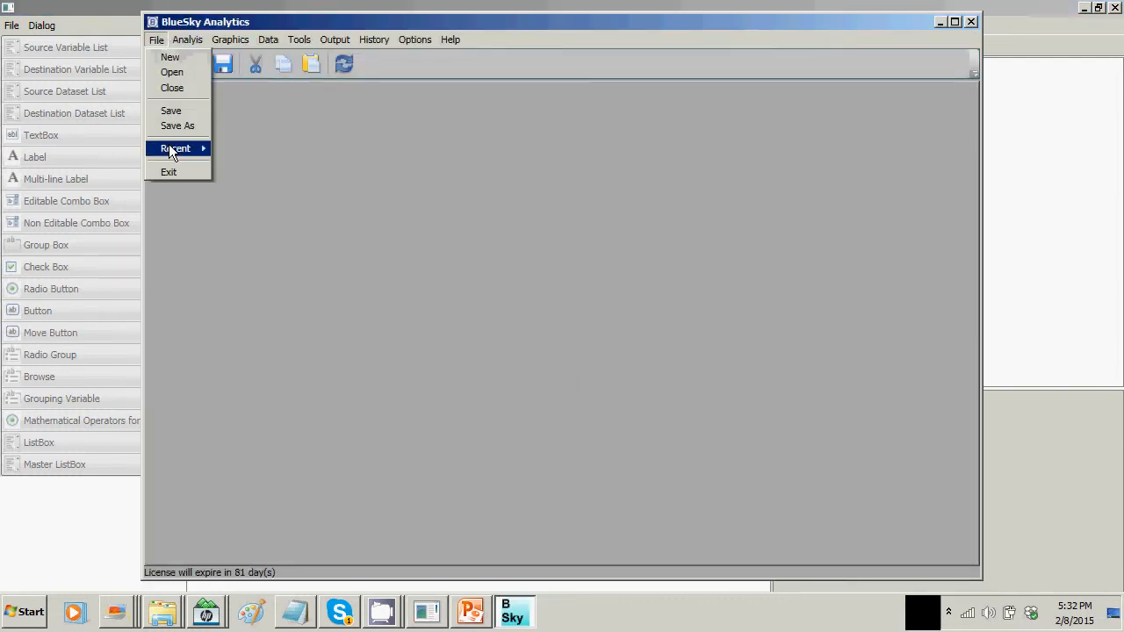
mouse_move(168, 144)
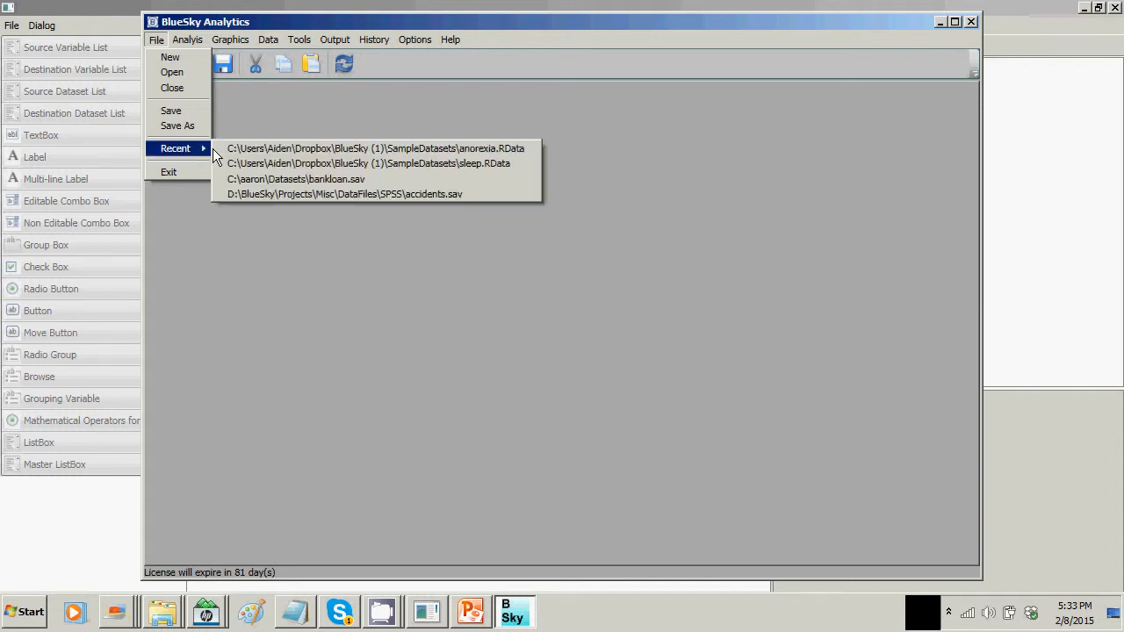
click(332, 149)
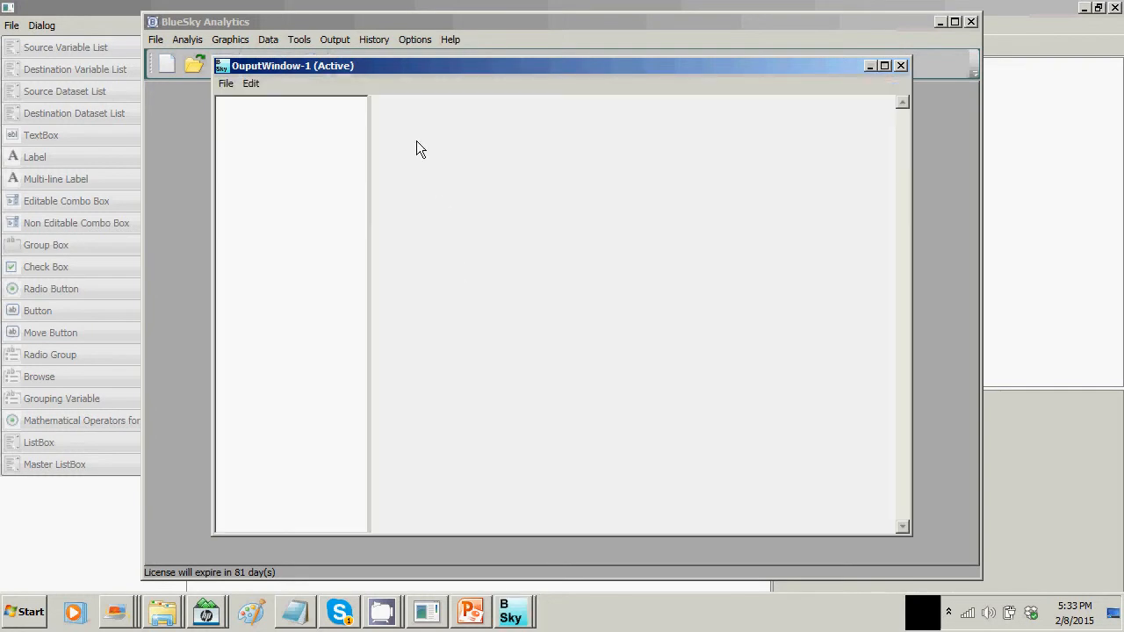
click(410, 23)
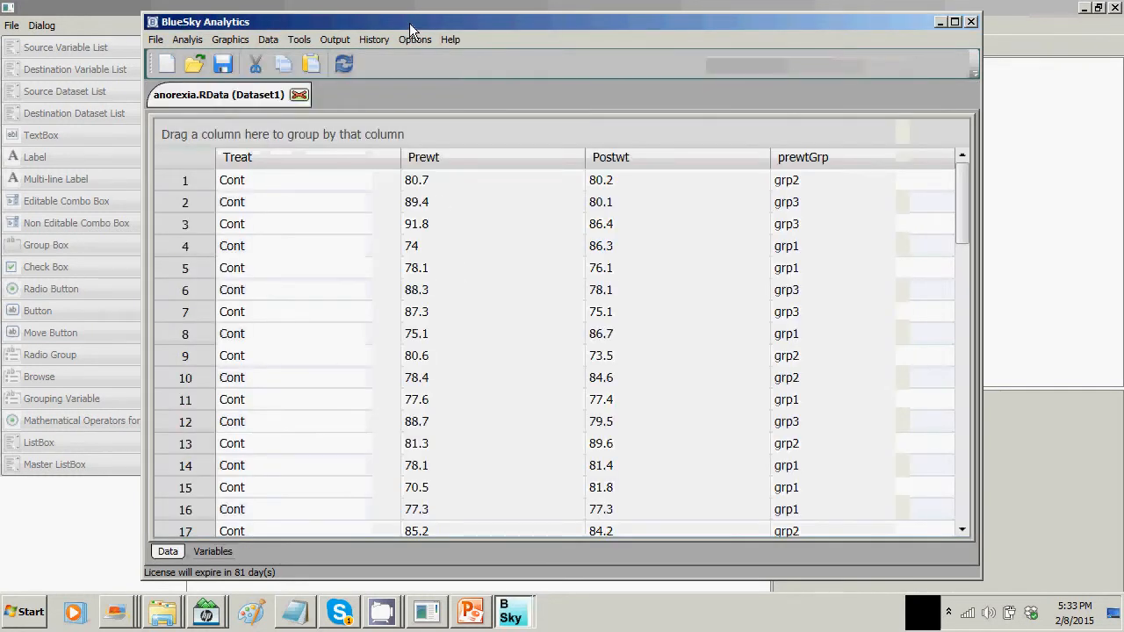
Run the installed BarPlot dialog with prewtGrp as the destination variable.
click(184, 41)
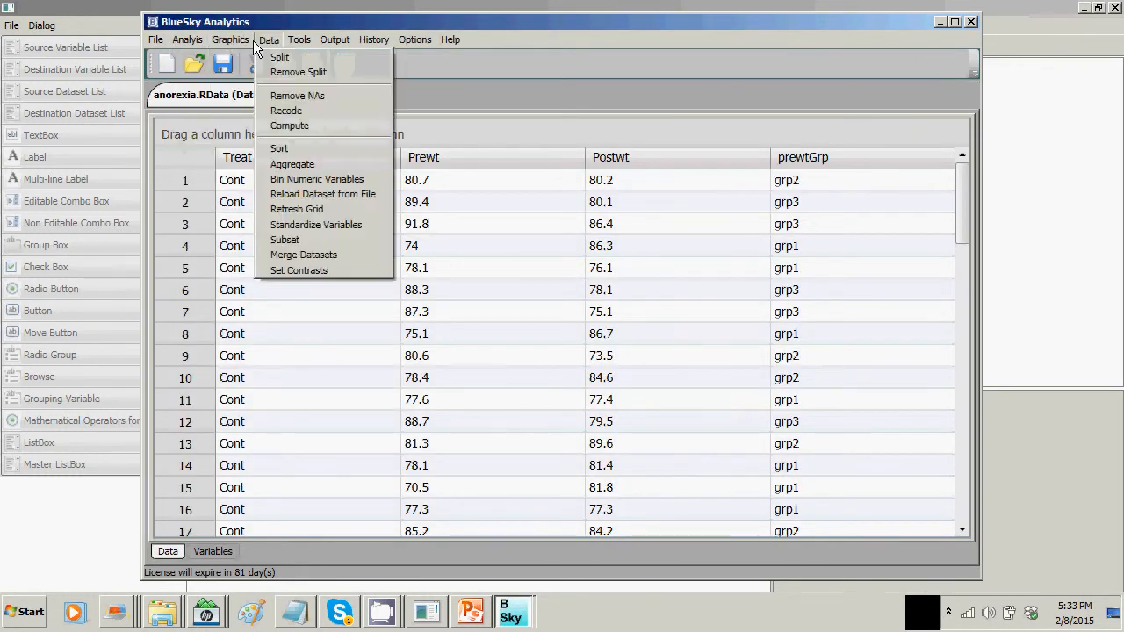
click(250, 209)
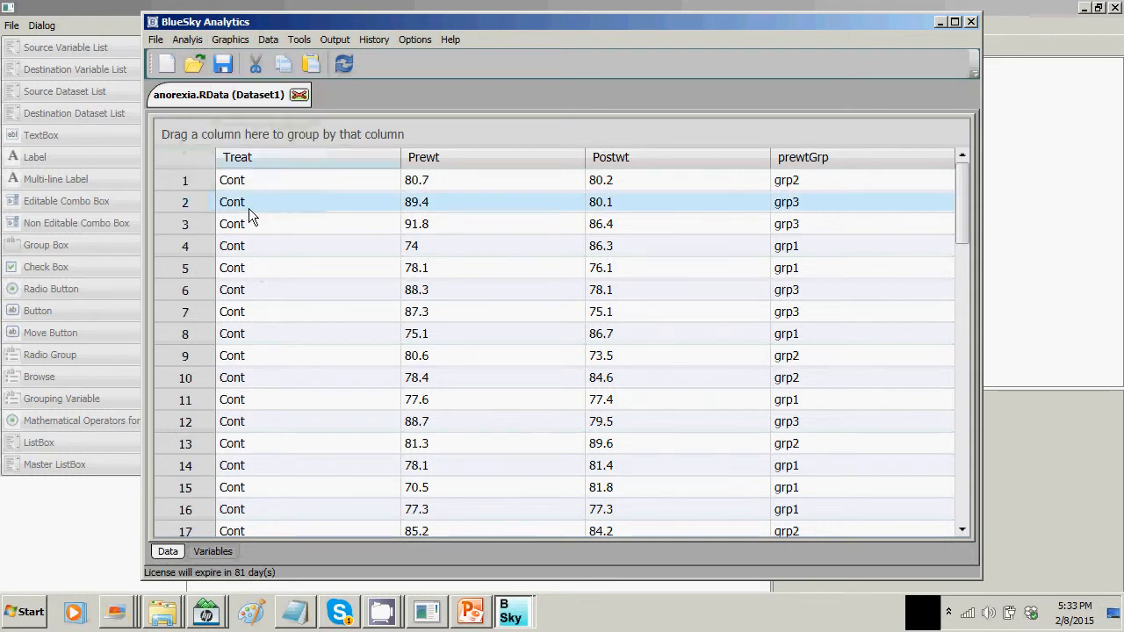
click(427, 242)
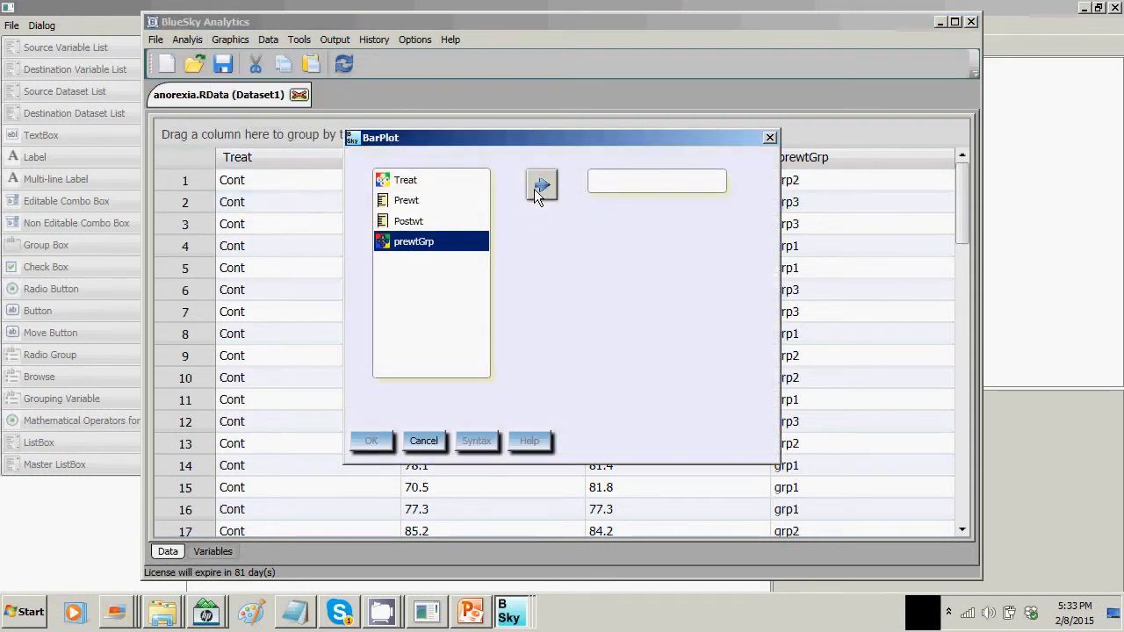
double_click(428, 241)
click(372, 441)
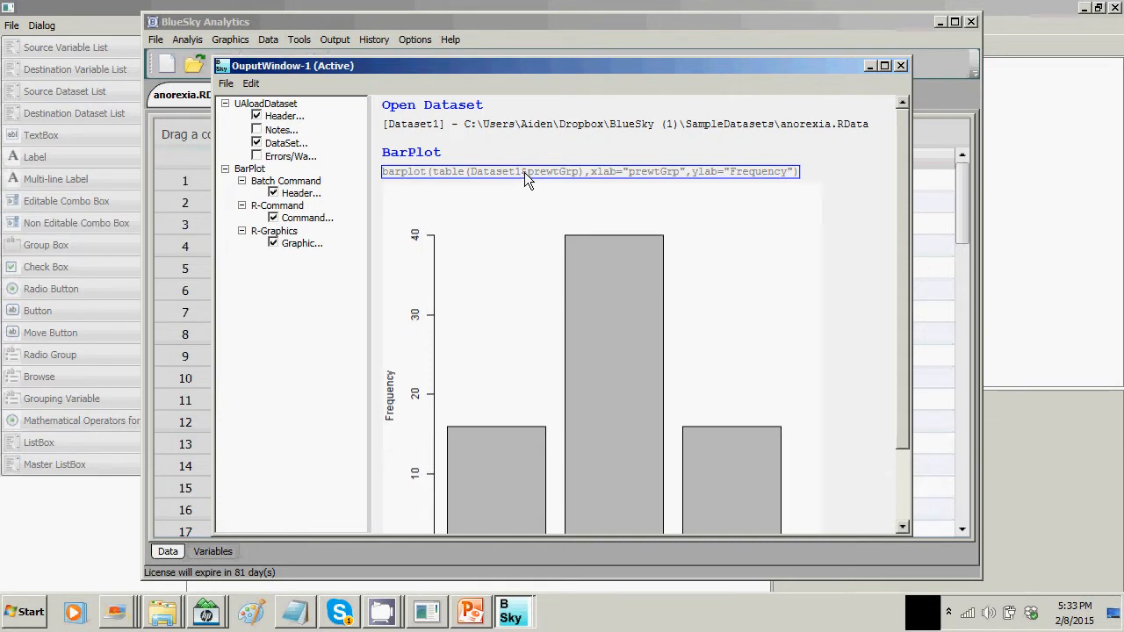
Switch to the PowerPoint presentation and advance two slides to slide 14.
key(alt+Tab)
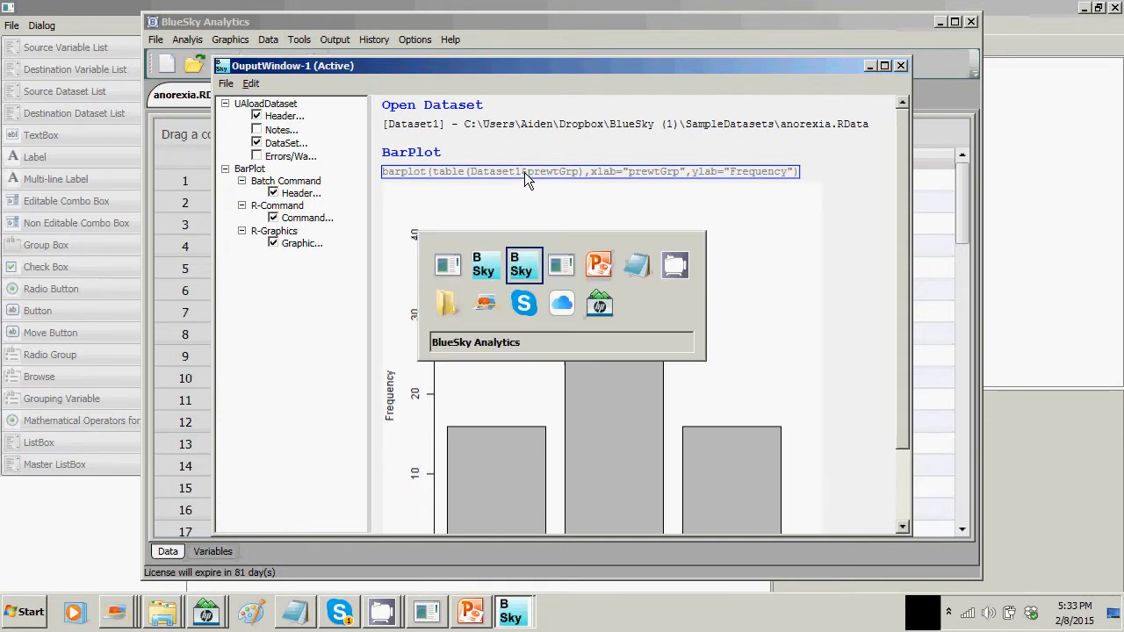
key(alt+Tab)
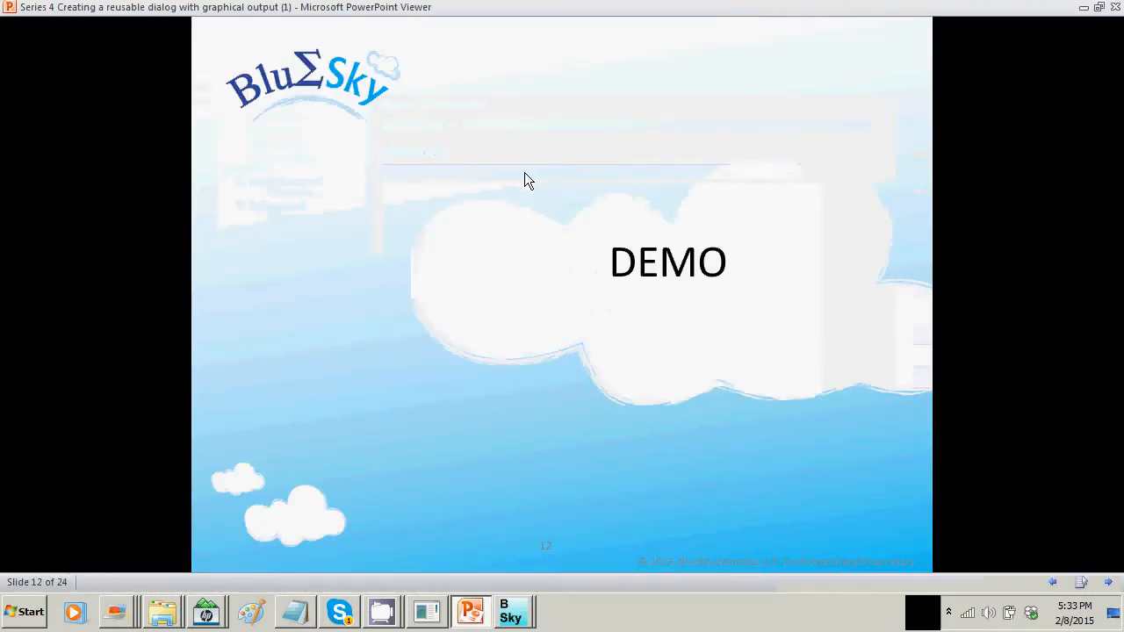
key(Right)
key(Right)
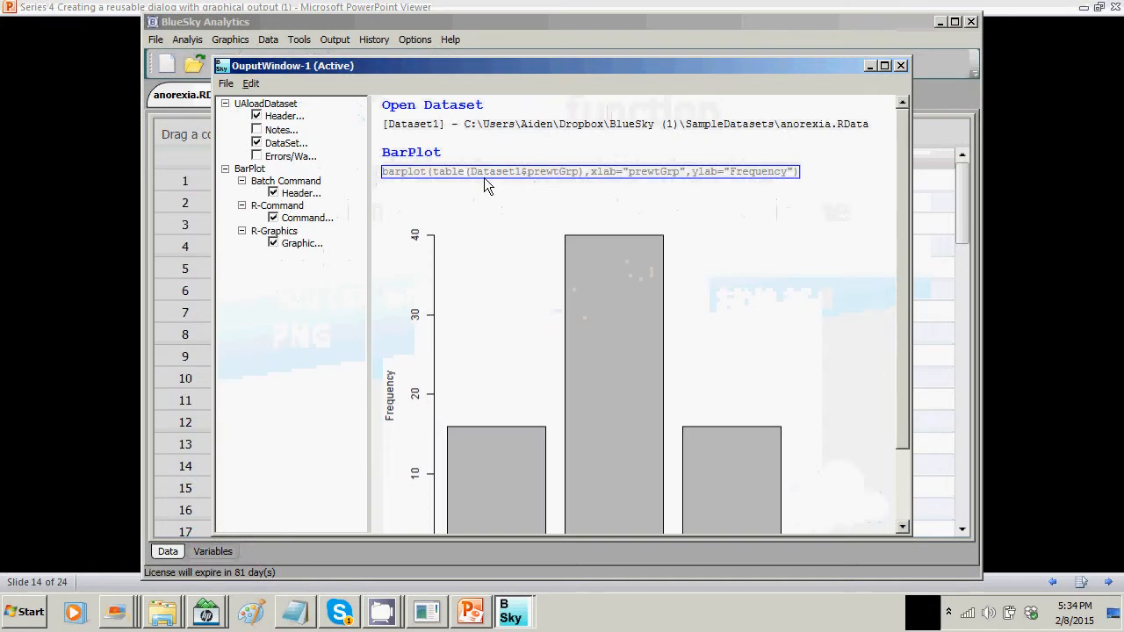
Examine the save options for the bar plot graphic in the output window and leave without saving.
right_click(521, 282)
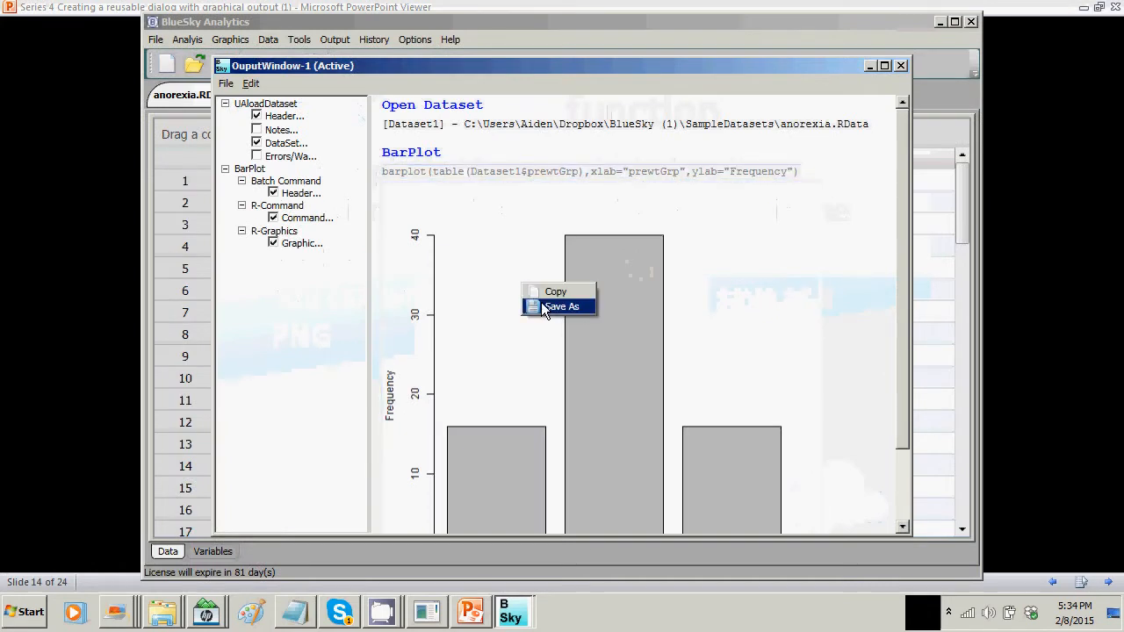
click(544, 306)
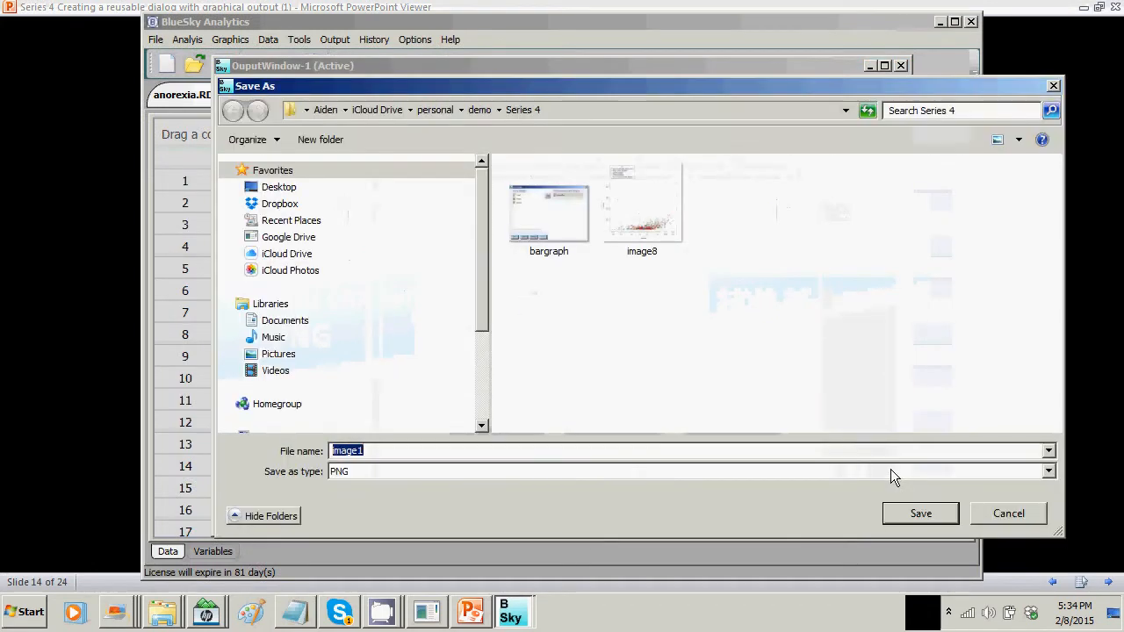
click(1001, 513)
Switch back to the PowerPoint presentation and advance to slide 16, "Installing the new dialog".
key(alt+Tab)
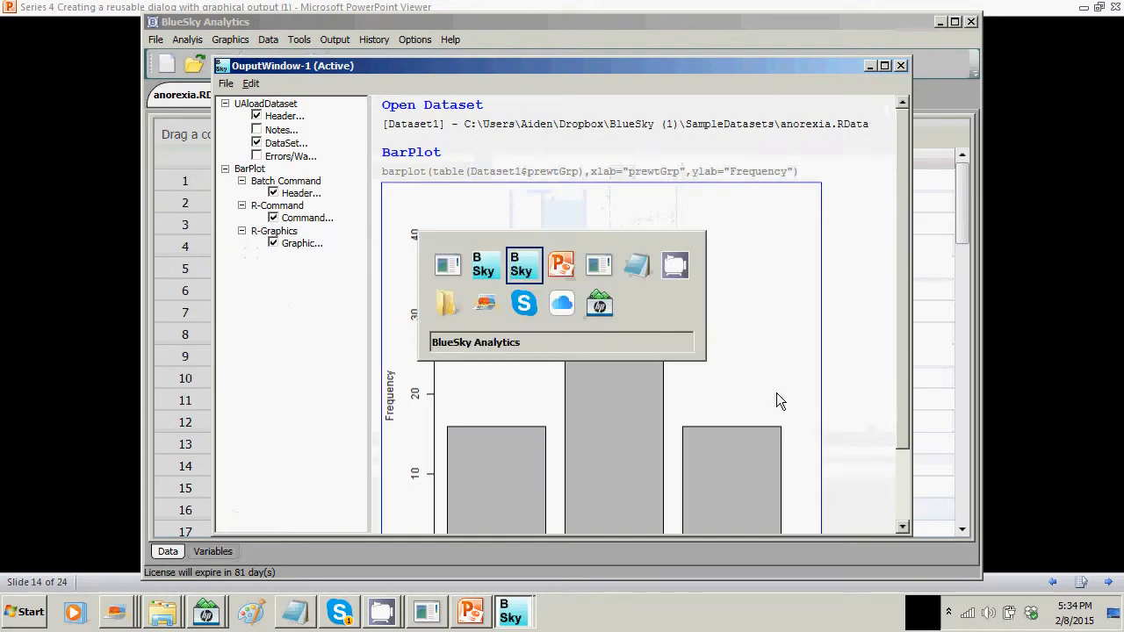
key(alt+Tab)
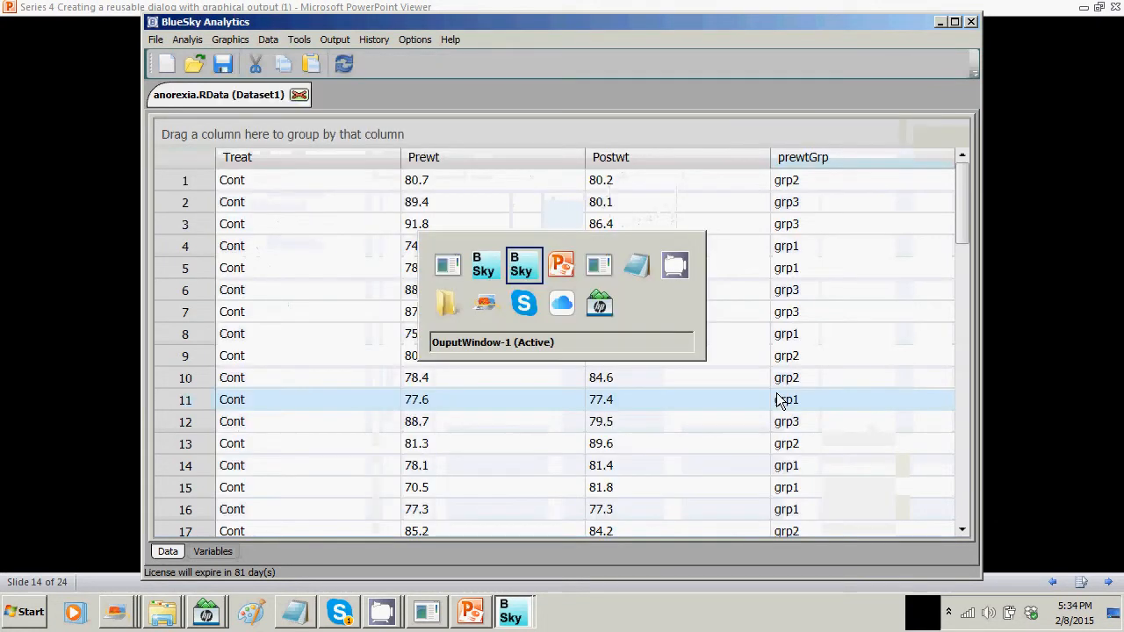
key(Right)
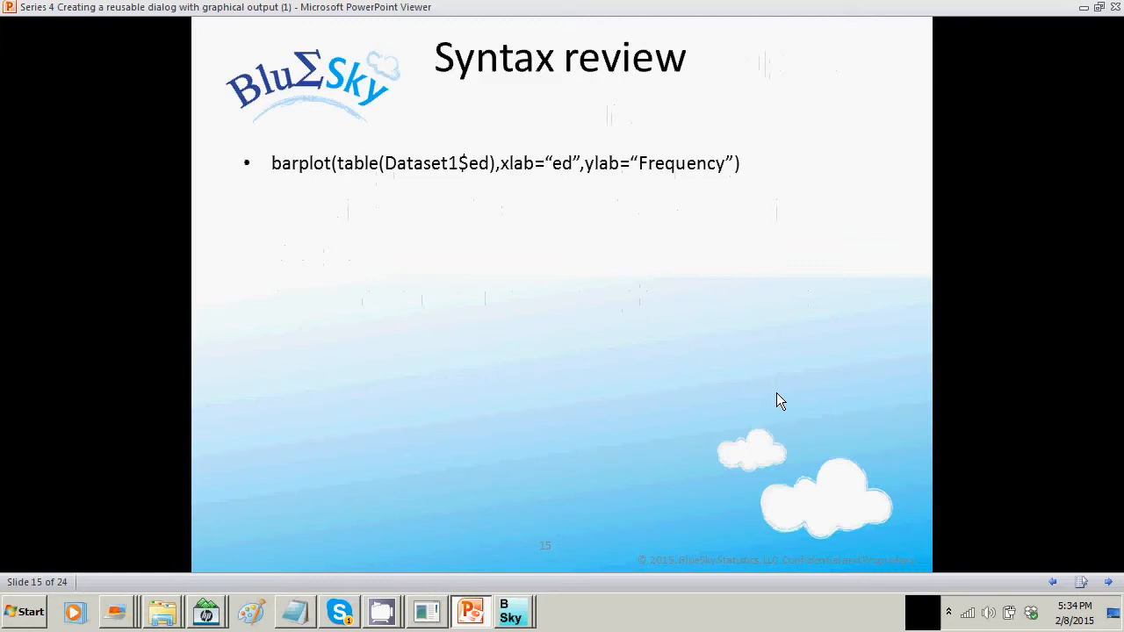
key(Right)
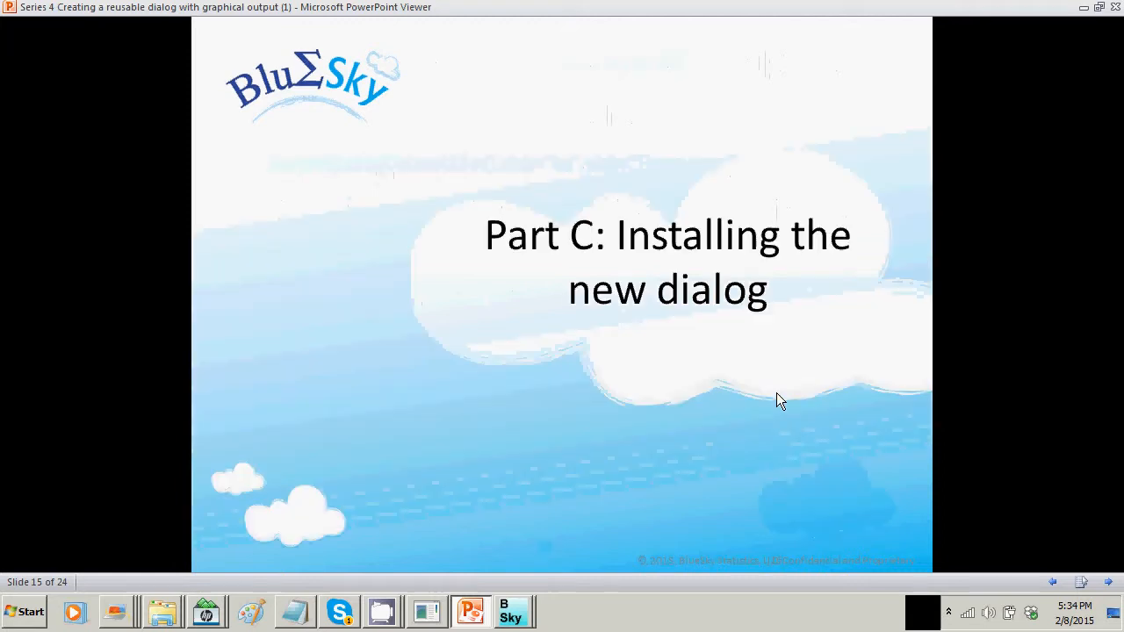
key(Right)
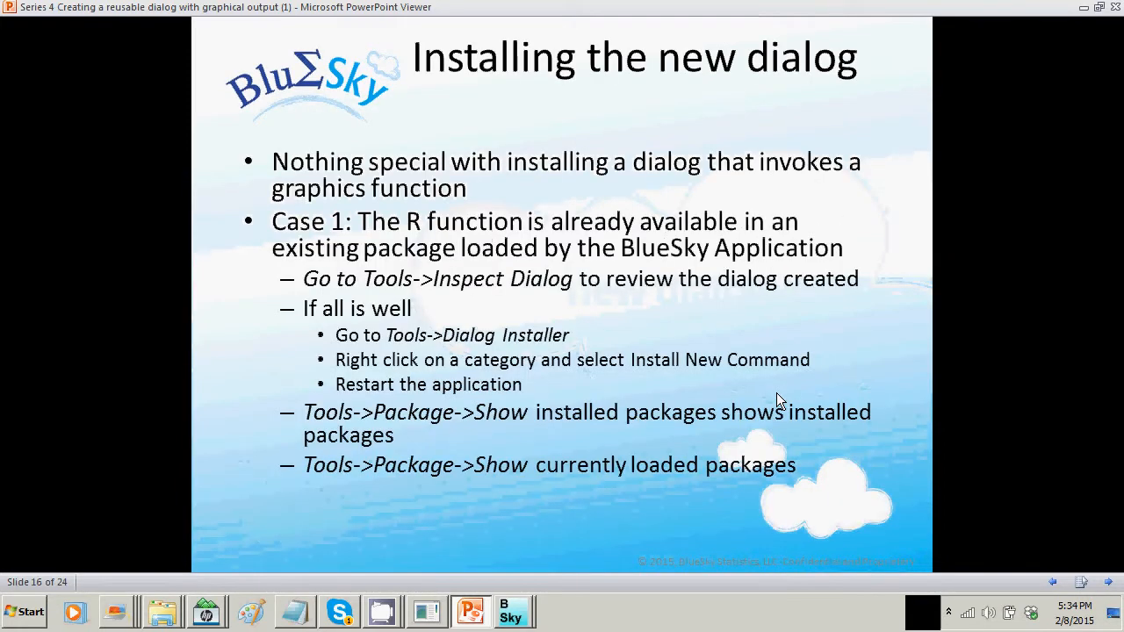